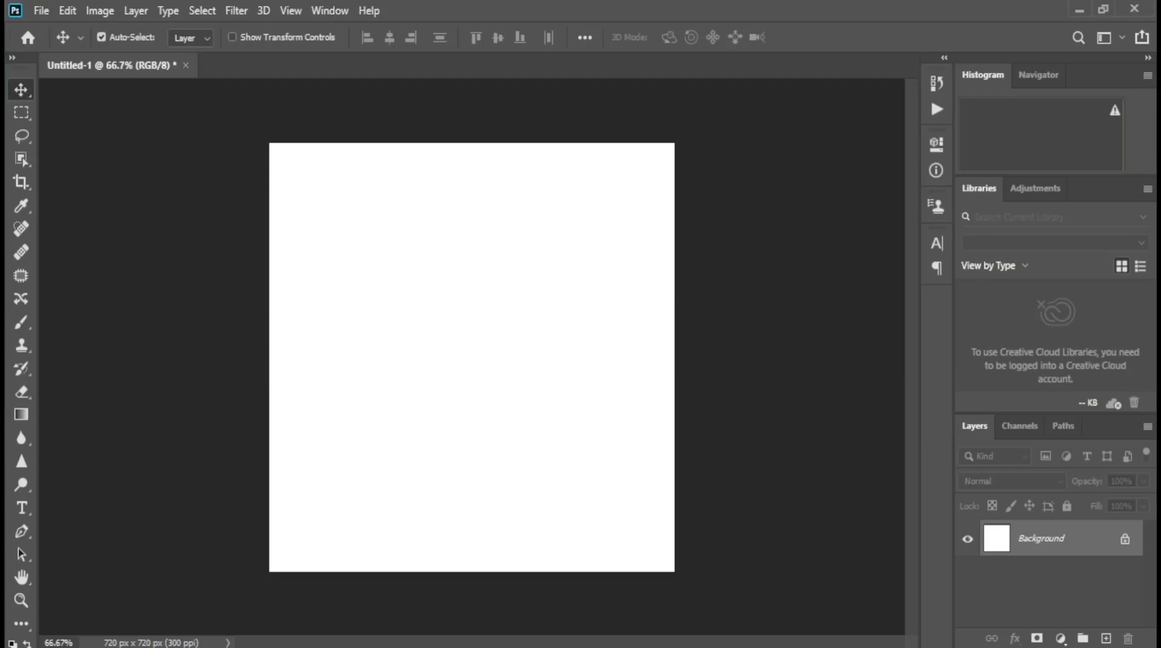
Step: Draw an 829 × 514 px ellipse across the lower half of the square canvas
click(18, 625)
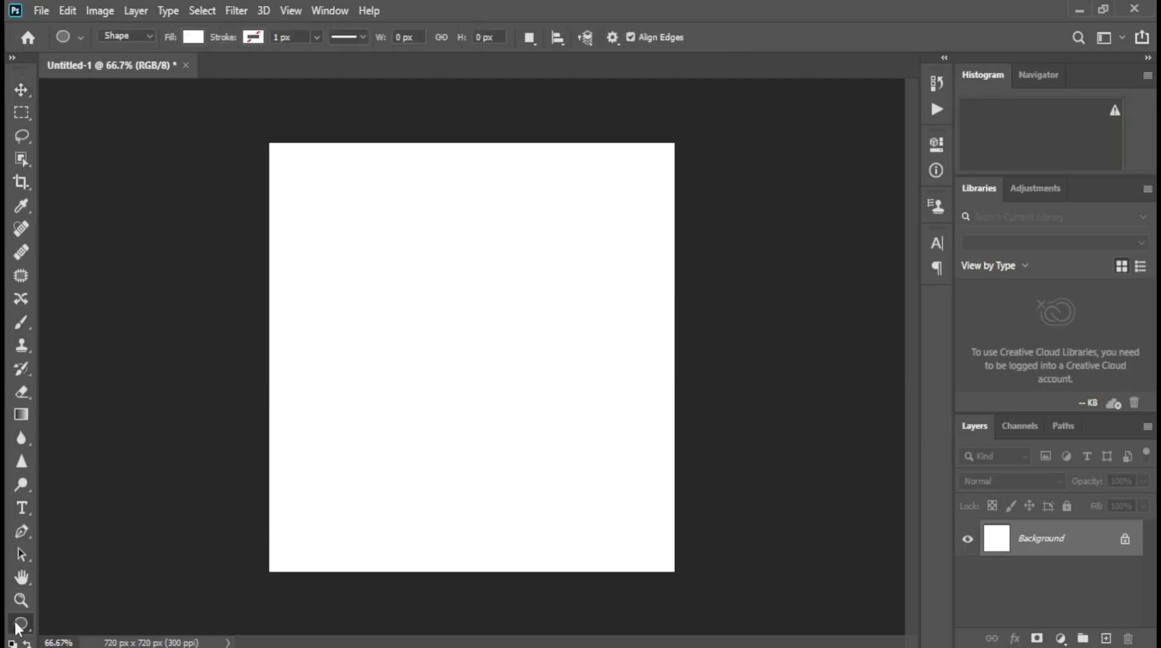
drag(257, 280, 686, 558)
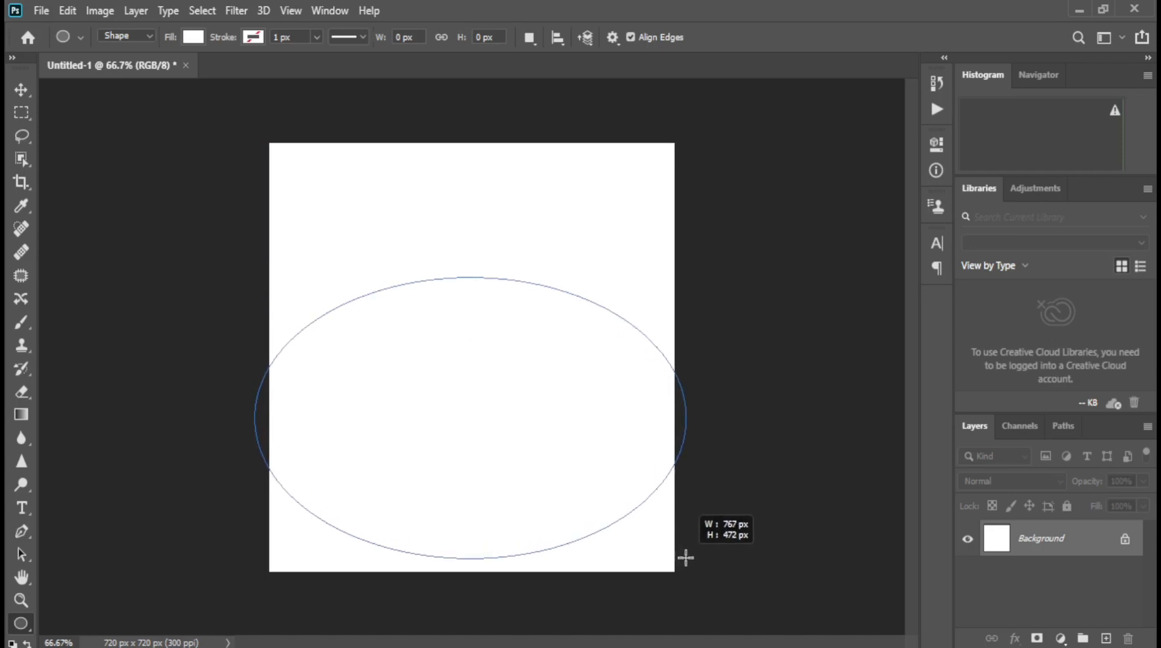
drag(685, 558, 721, 583)
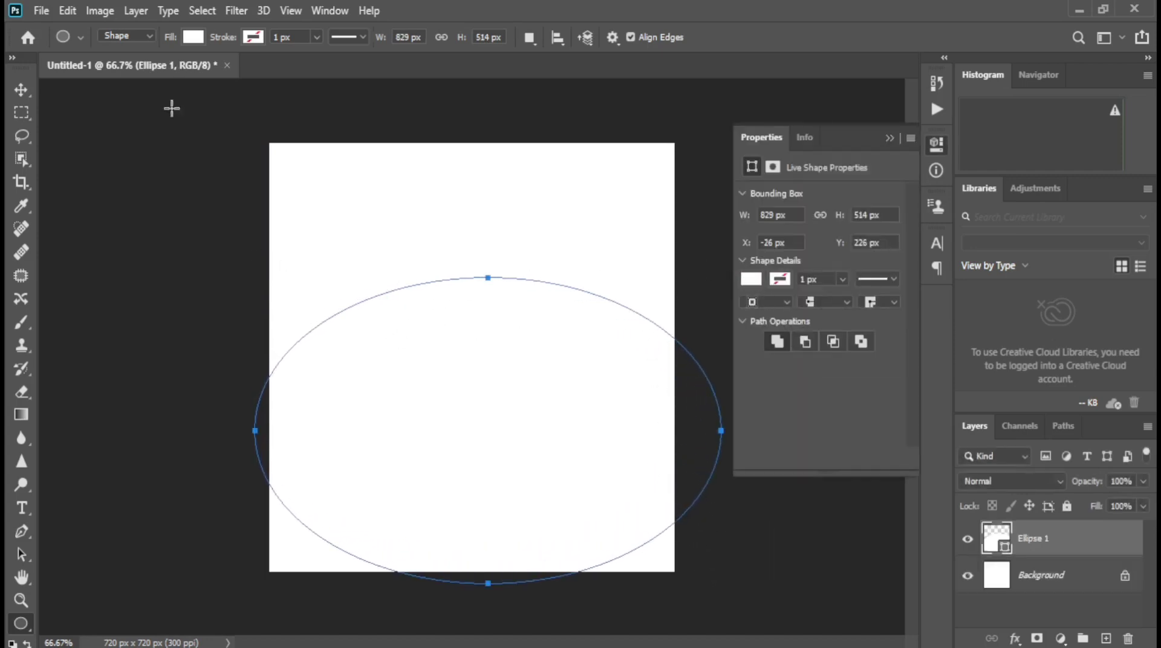
Step: Fill the ellipse with dark navy #050d4d
click(192, 37)
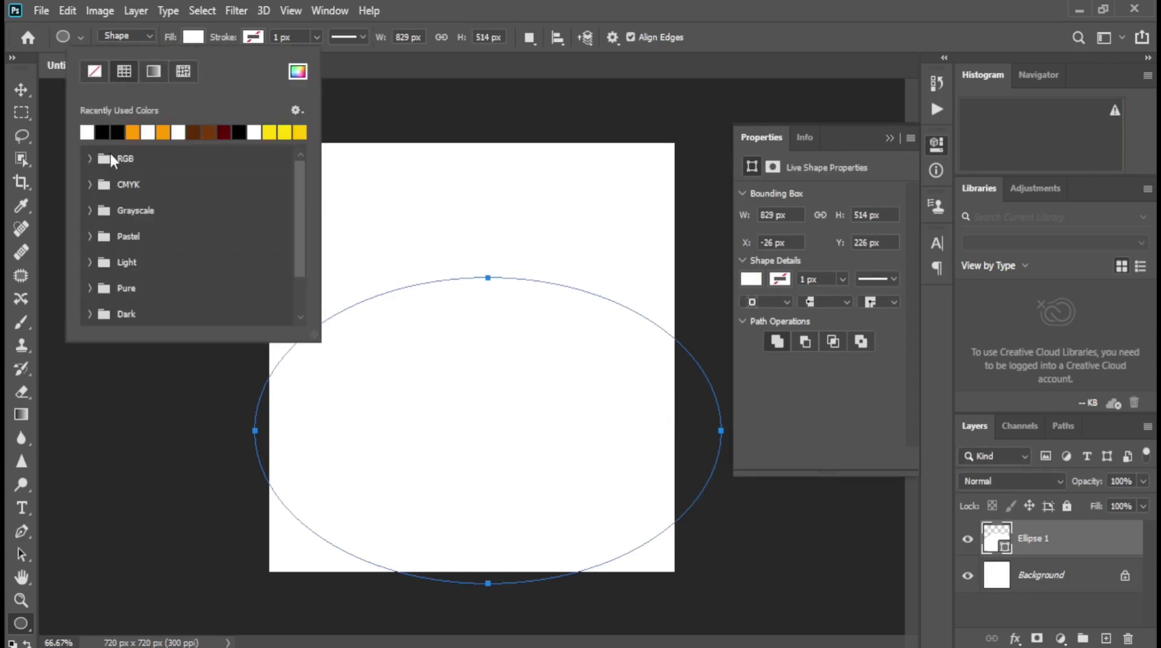
click(298, 72)
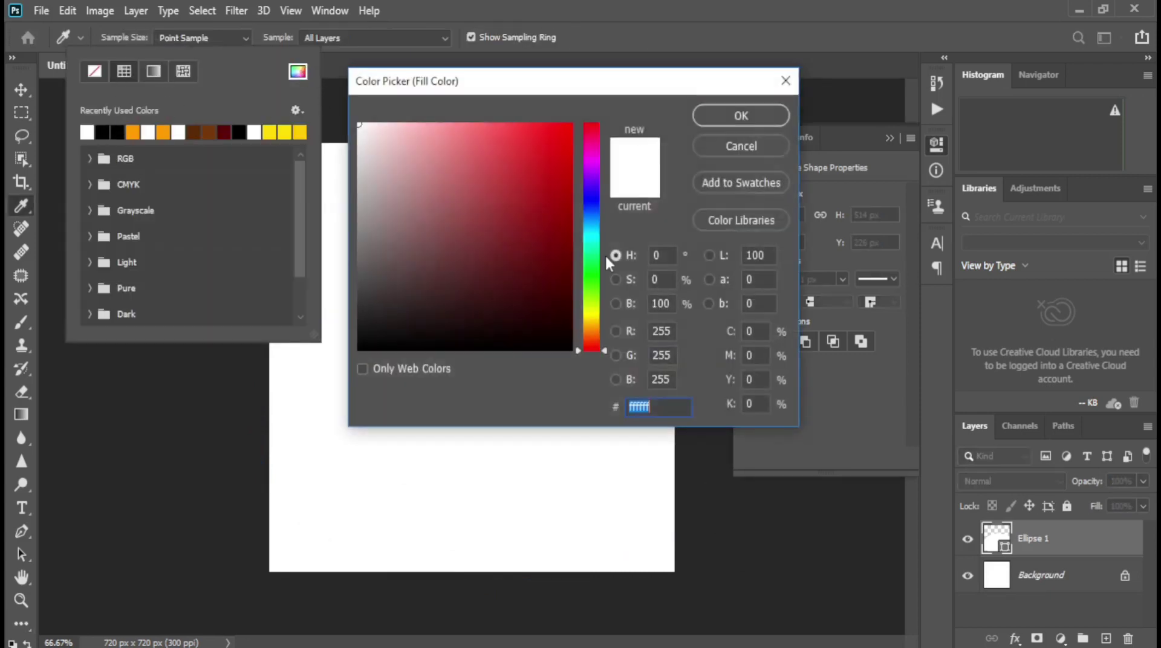
text(08104f)
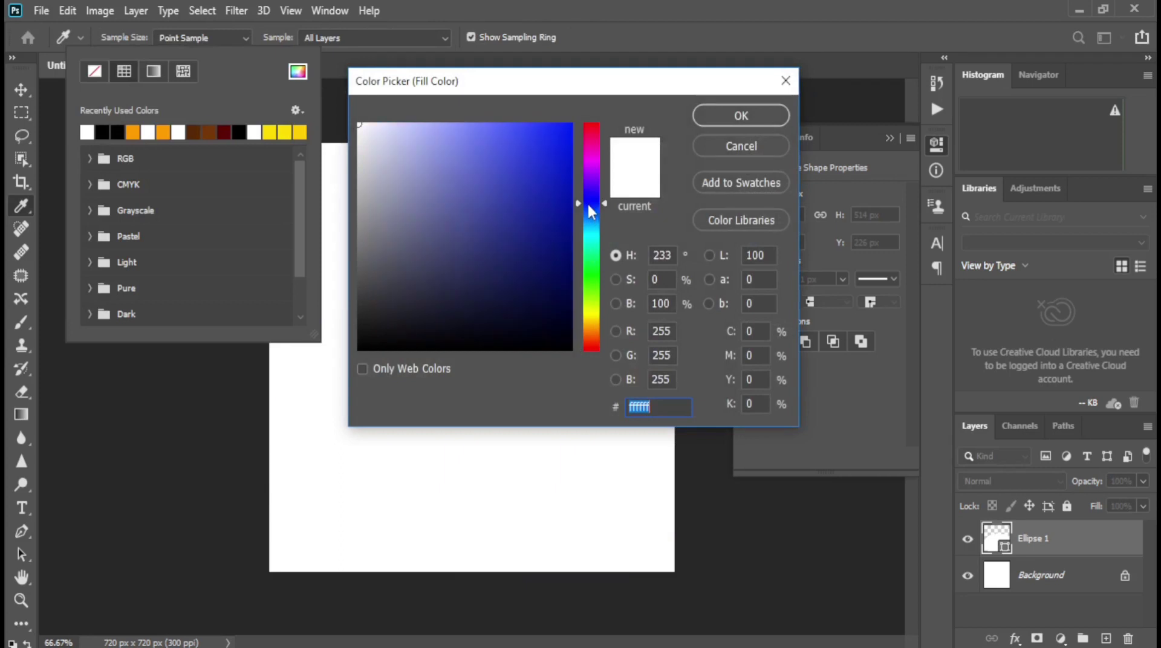
click(559, 282)
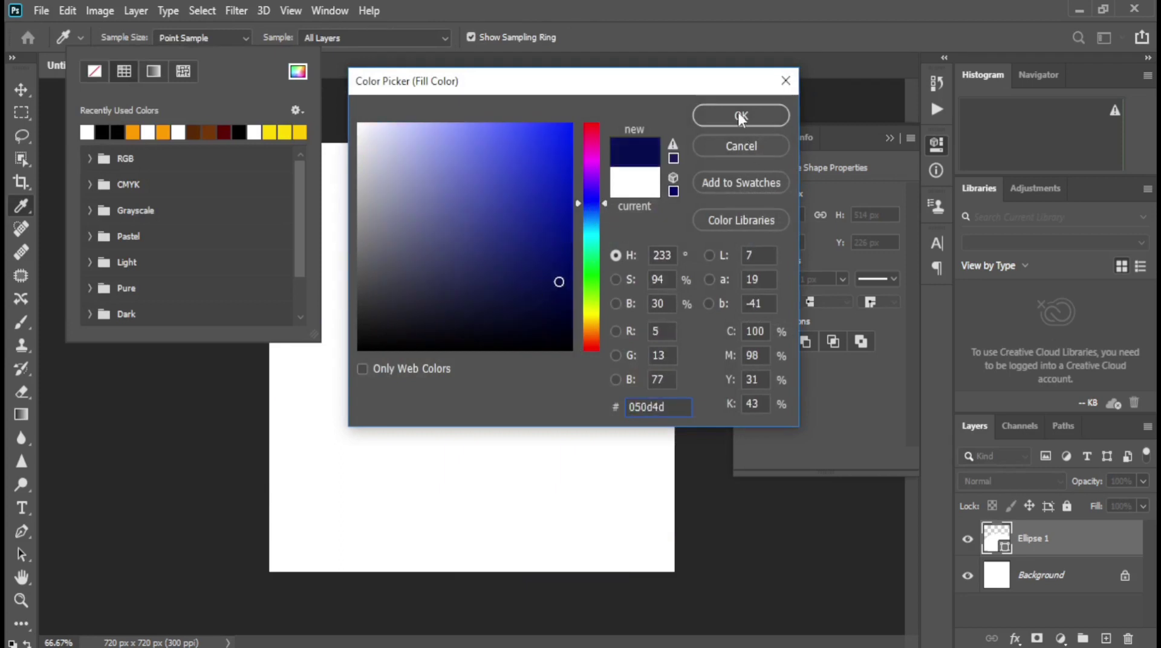
click(741, 117)
click(887, 133)
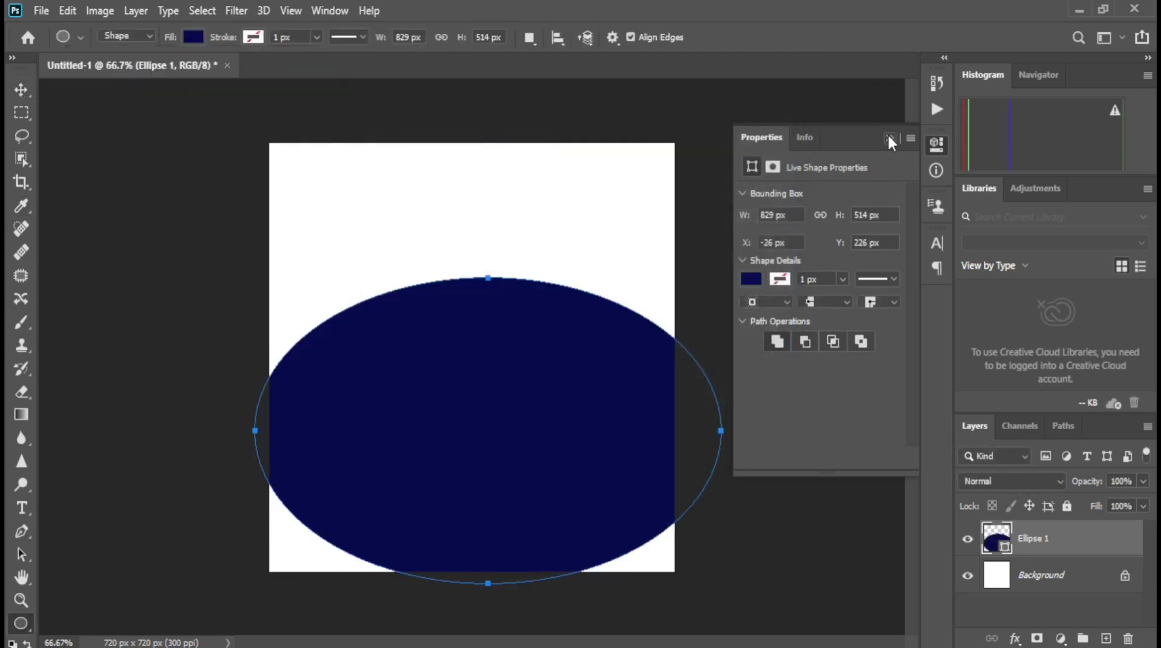
Step: Lower the navy ellipse so only its curved top spans the canvas bottom
click(21, 89)
drag(565, 426, 566, 500)
key(shift+Up)
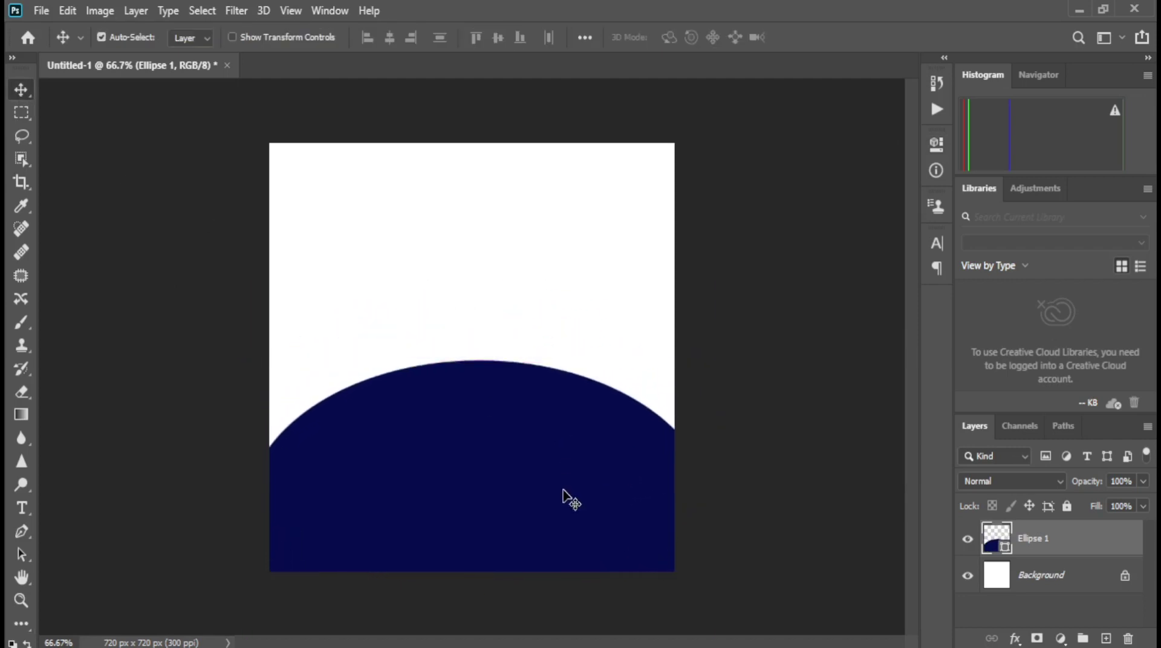
Step: Widen the ellipse slightly to the left and duplicate it as Ellipse 1 copy
key(ctrl+t)
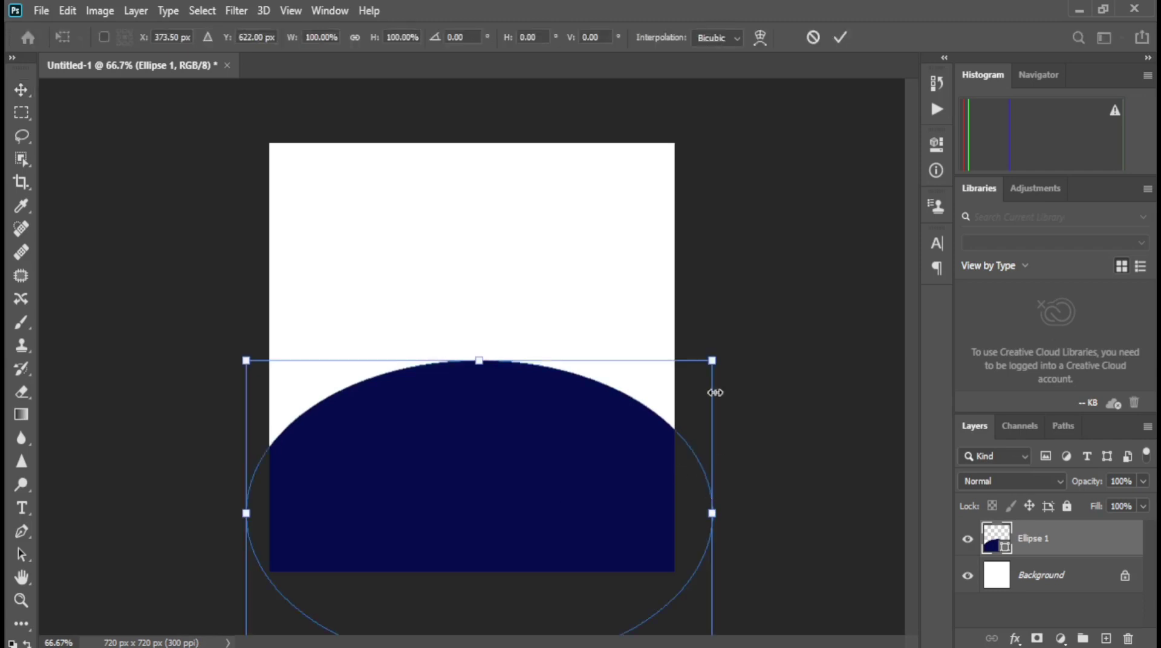
drag(245, 513, 224, 519)
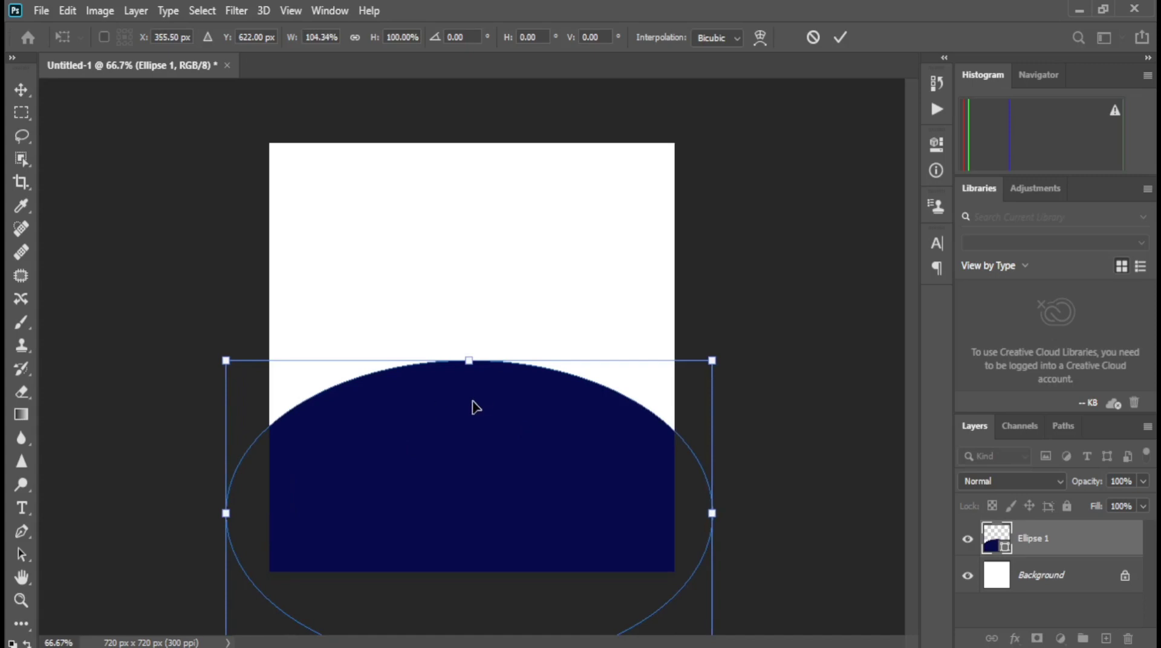
key(Return)
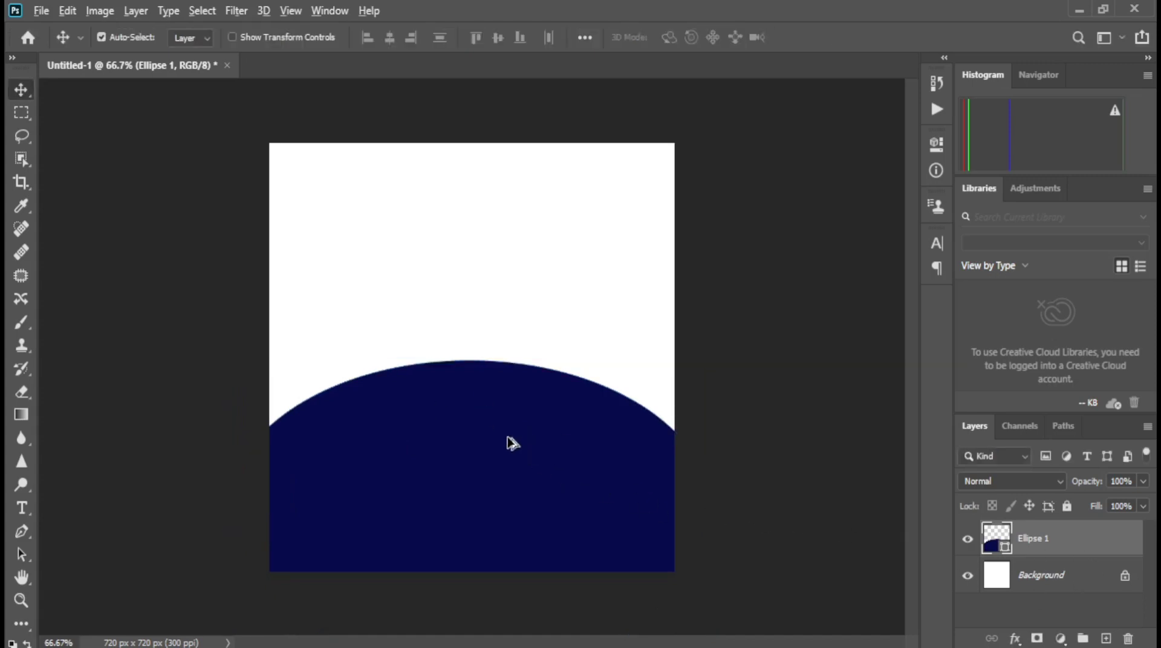
key(ctrl+j)
drag(512, 443, 512, 441)
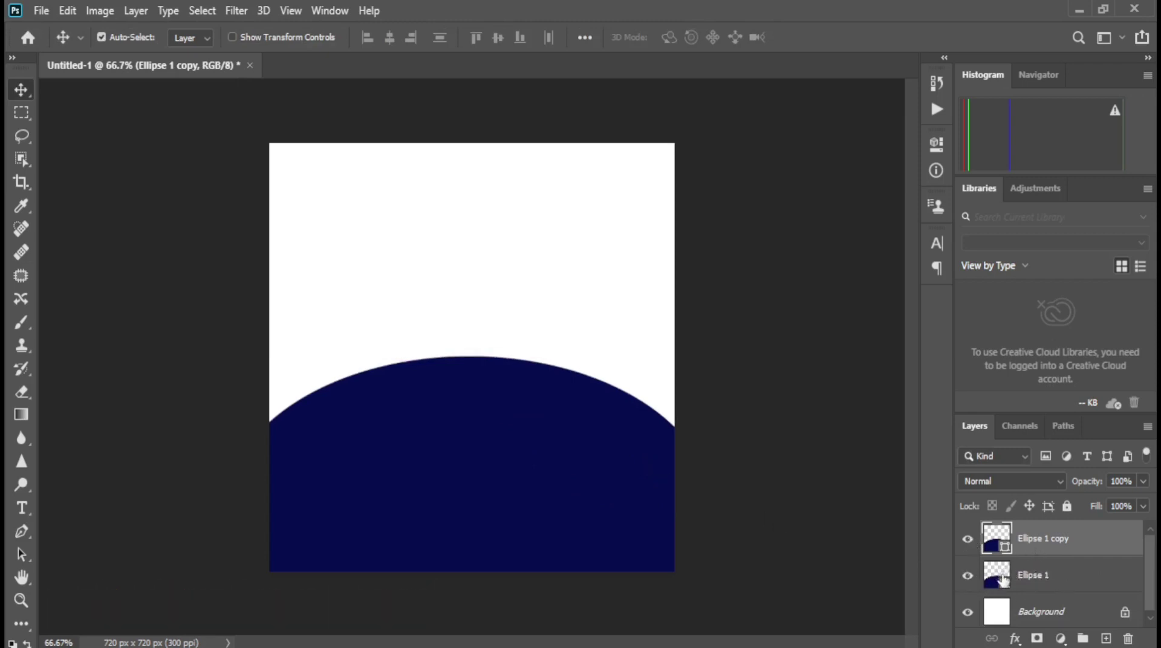
Step: Recolour the original Ellipse 1 to orange
click(1031, 583)
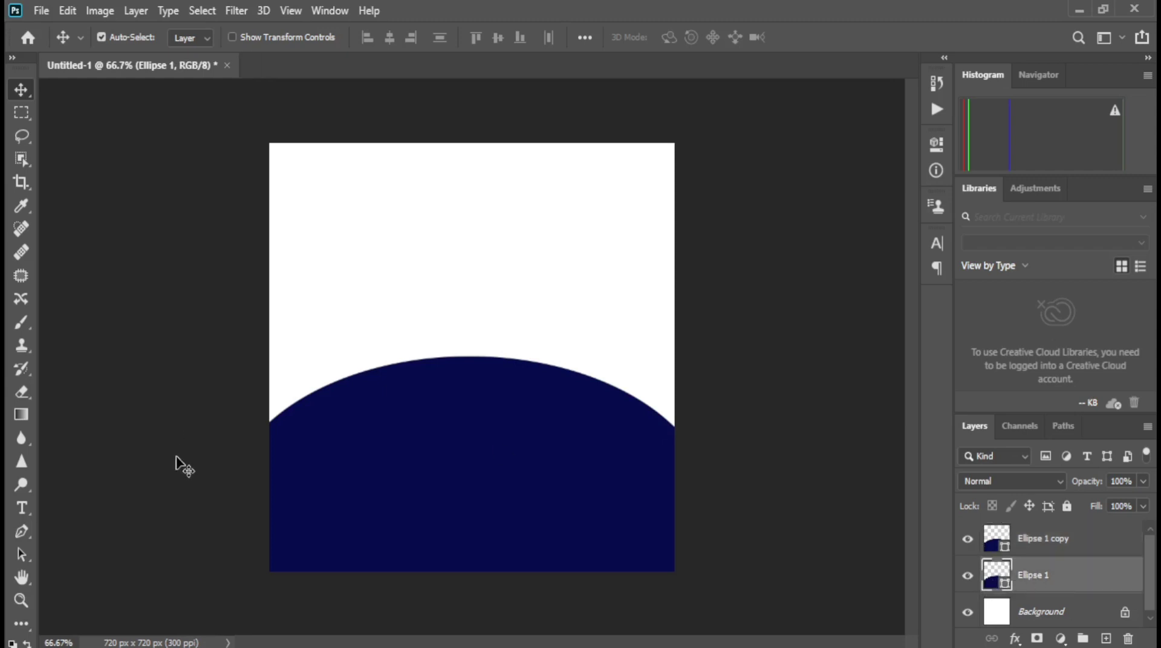
click(29, 621)
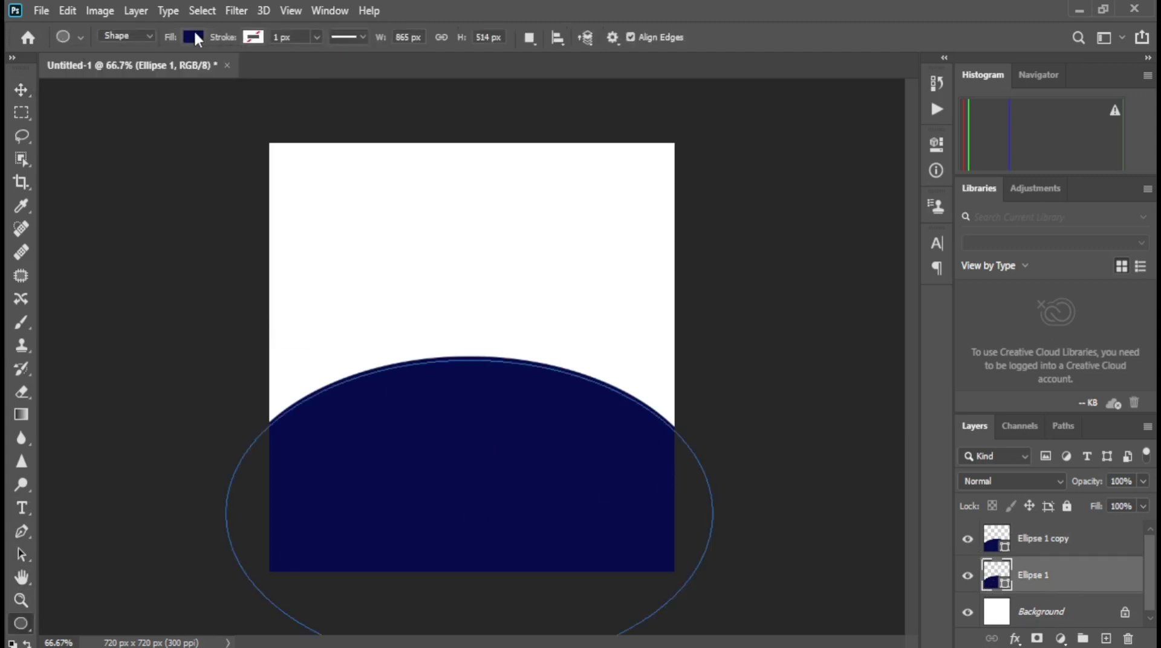
click(193, 37)
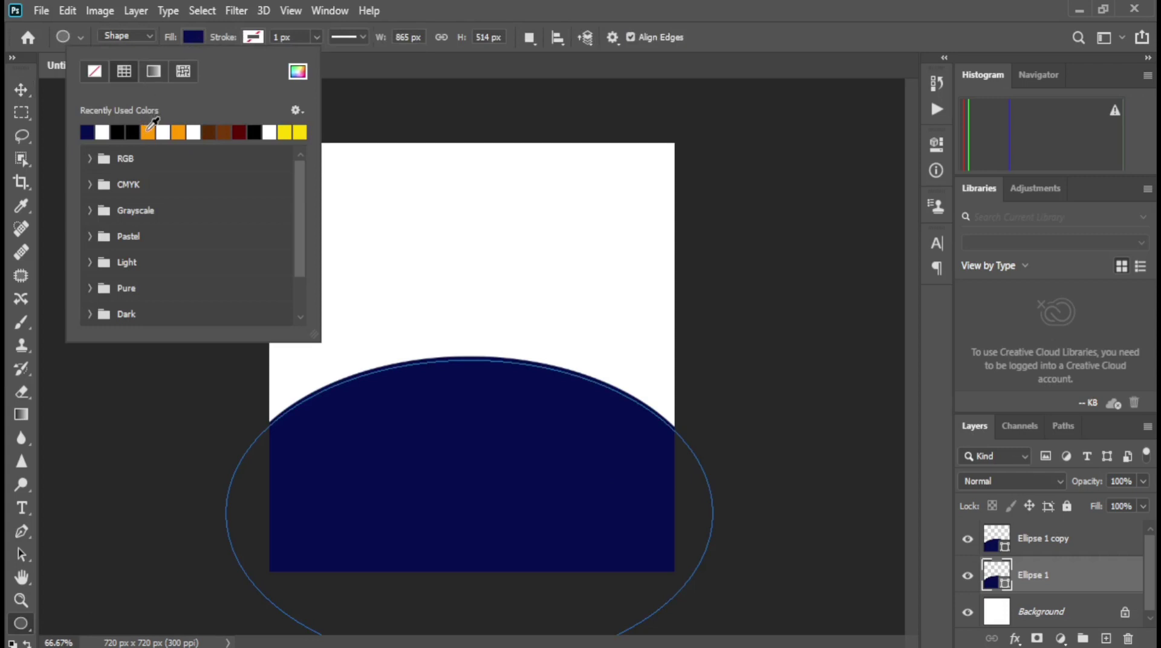
click(148, 131)
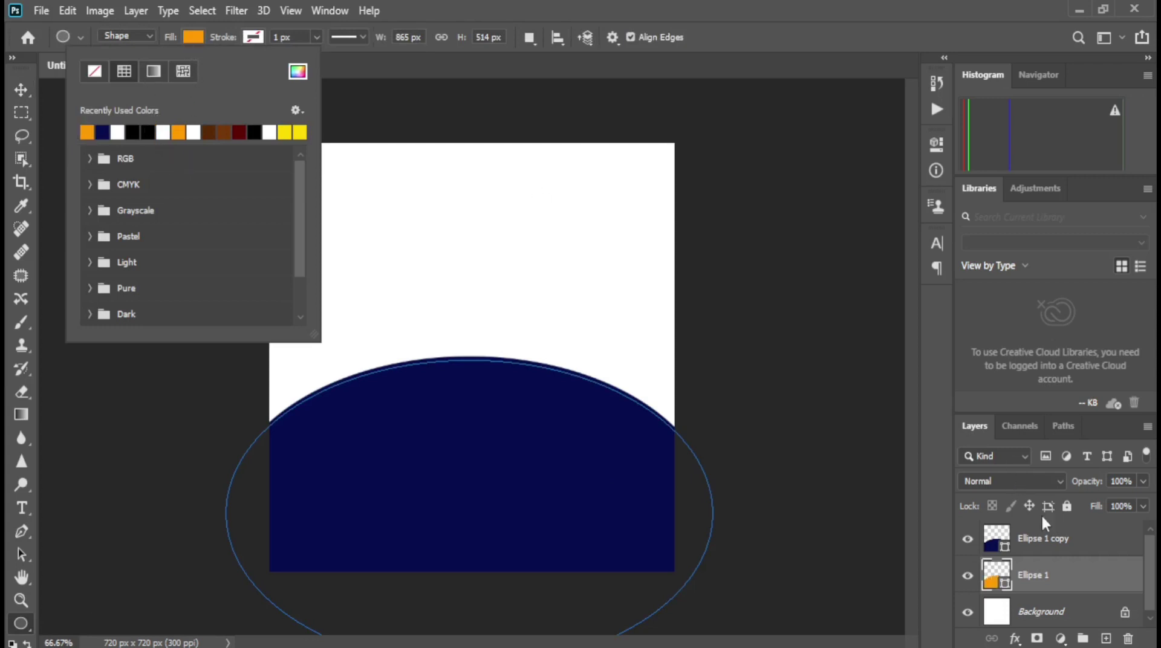
click(1077, 578)
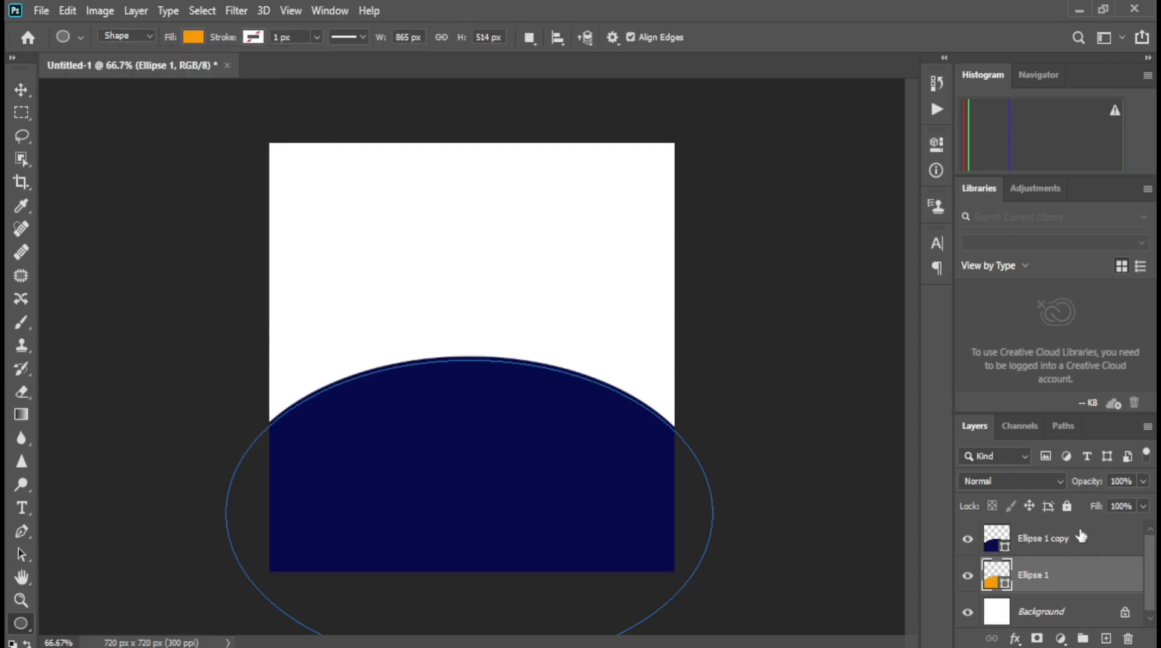
Step: Nudge the navy Ellipse 1 copy down to leave a thin orange rim along the curve
click(20, 92)
drag(568, 466, 570, 480)
key(ctrl+z)
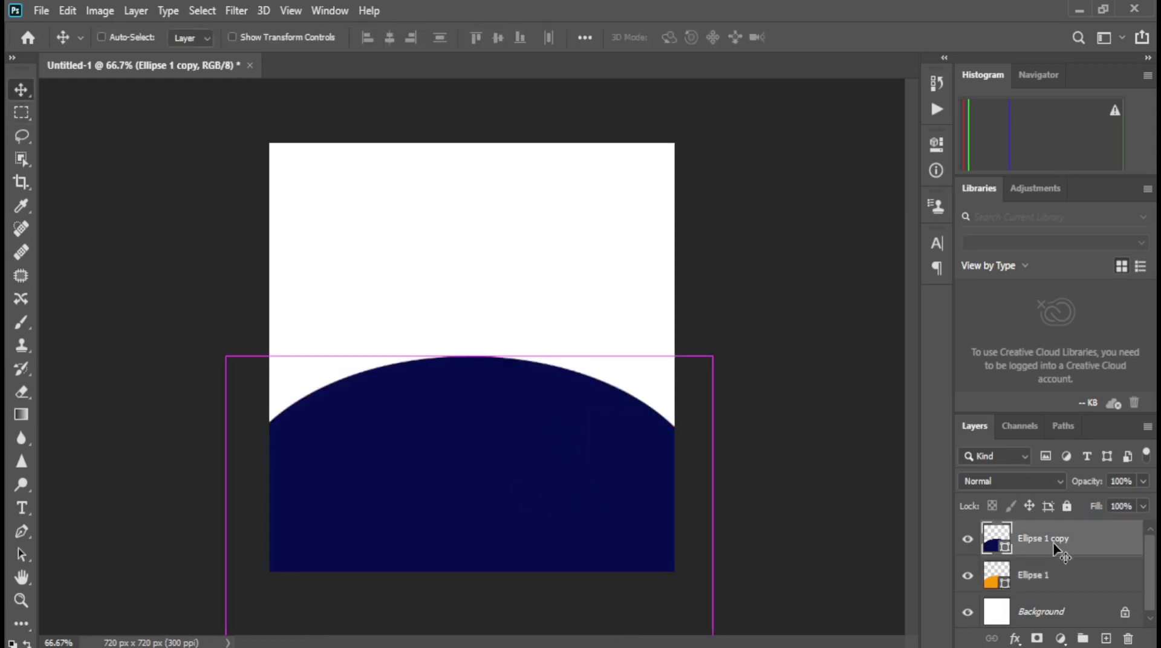
key(Down)
key(Down)
key(Down)
key(Down)
key(Down)
key(Down)
key(Down)
key(Down)
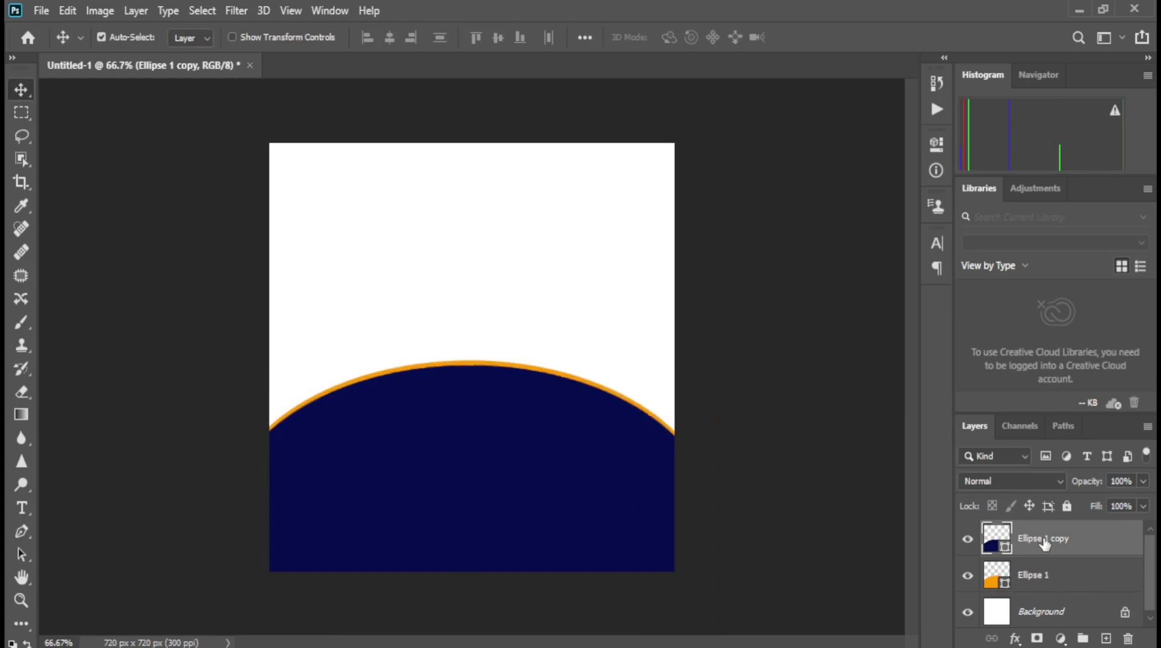
key(Up)
key(Up)
key(Up)
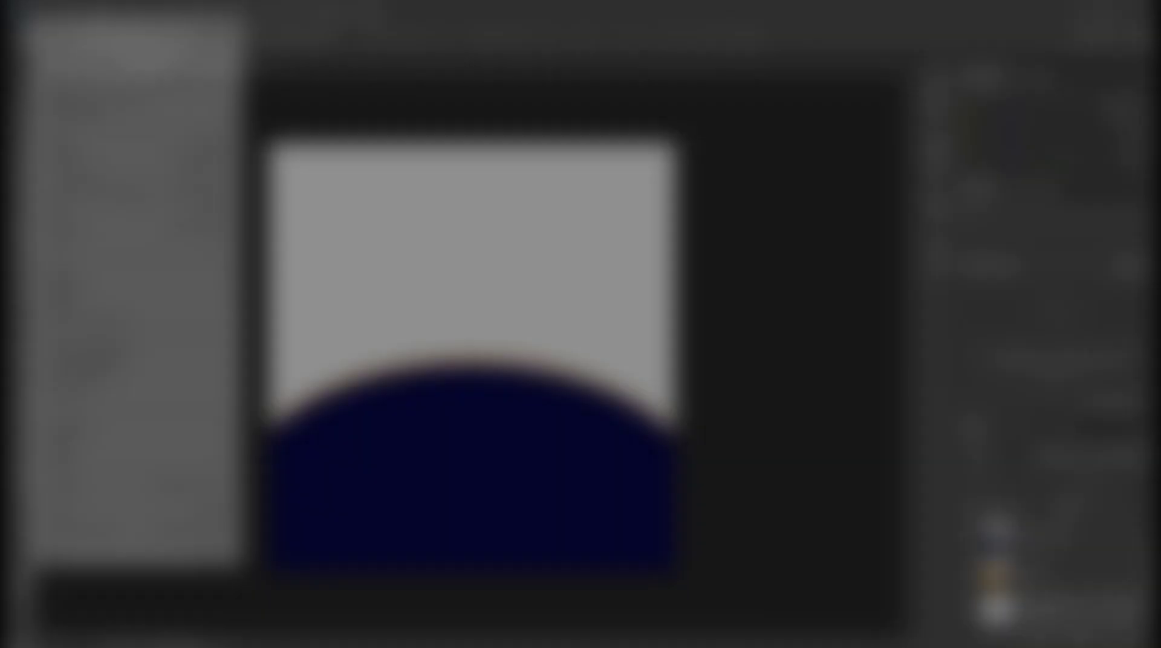
Step: Place the modern house photo as a linked image, enlarged to fill the canvas top above the curve
click(60, 379)
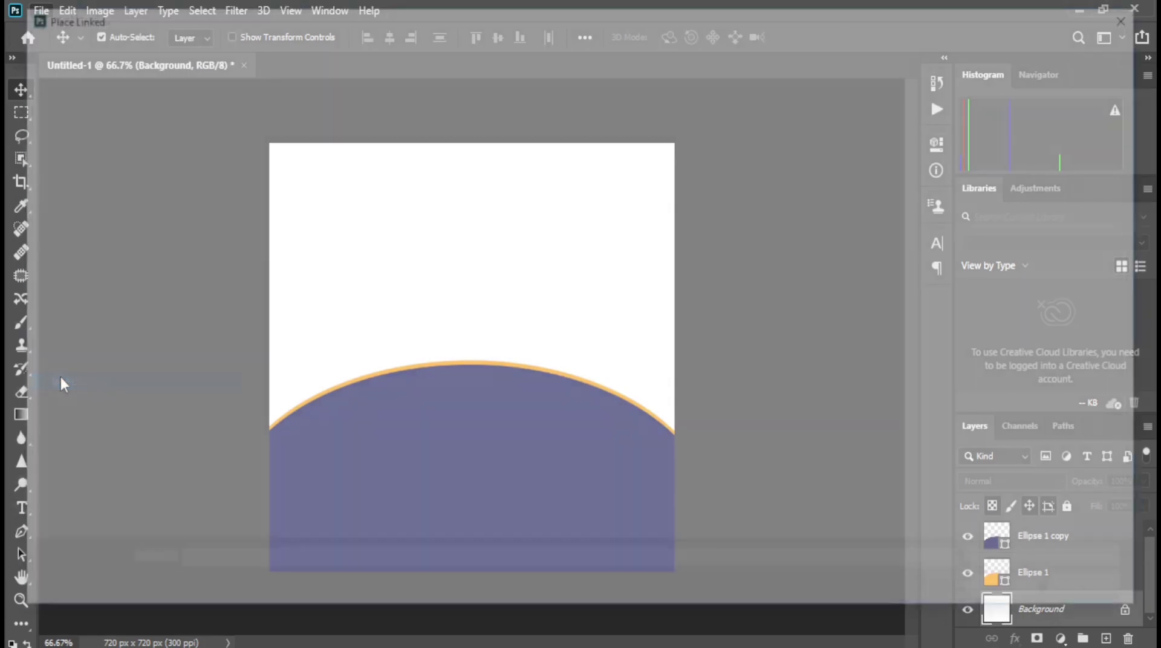
double_click(185, 150)
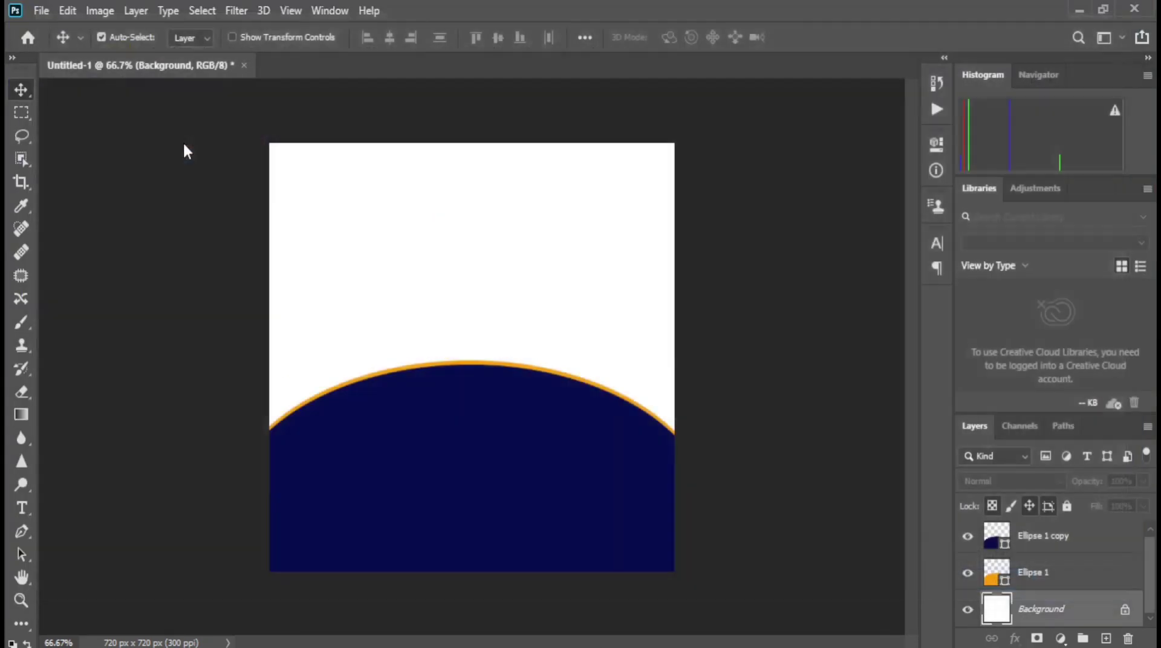
drag(541, 282, 540, 197)
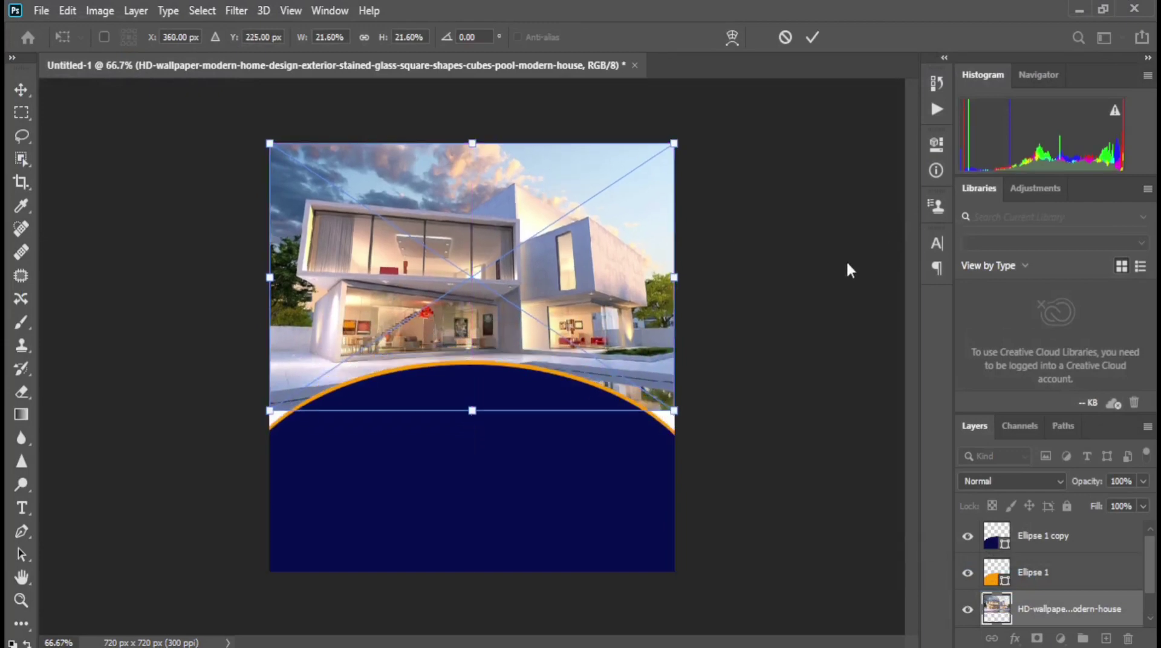
drag(674, 411, 680, 414)
drag(472, 414, 472, 434)
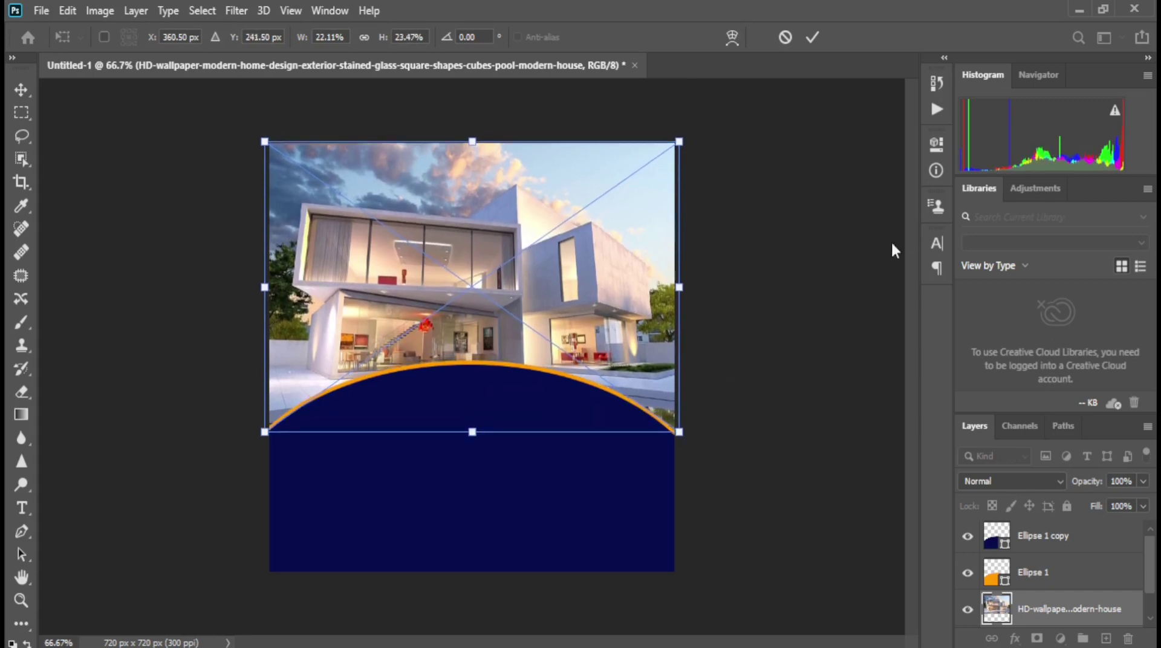
drag(679, 434, 686, 437)
key(Return)
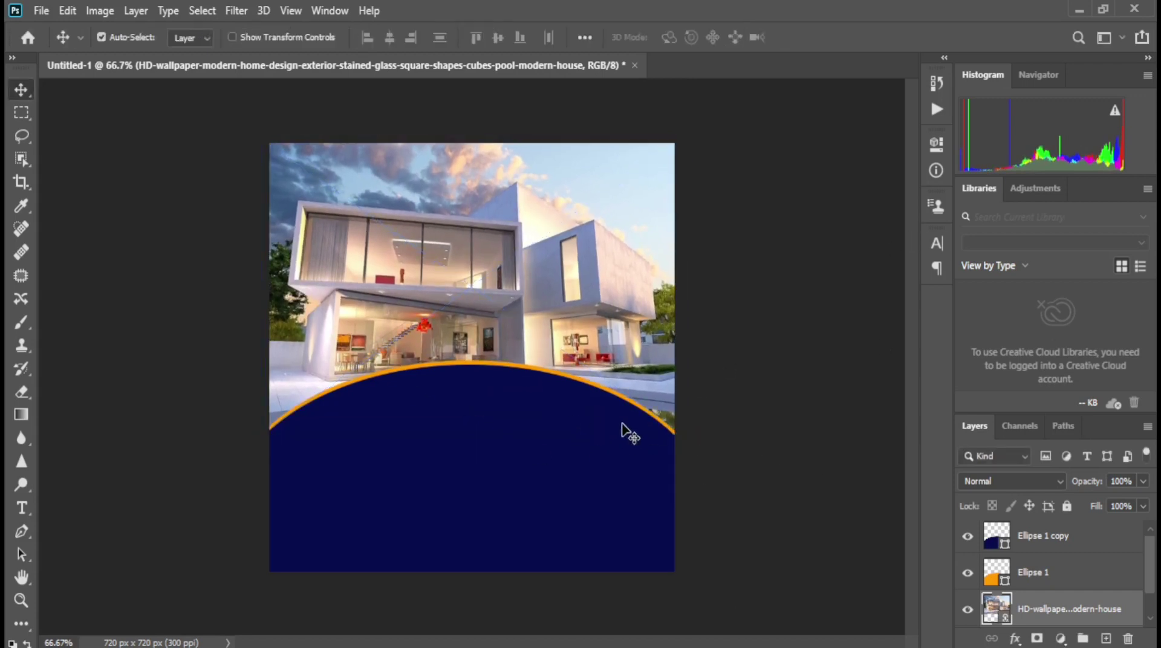
click(621, 424)
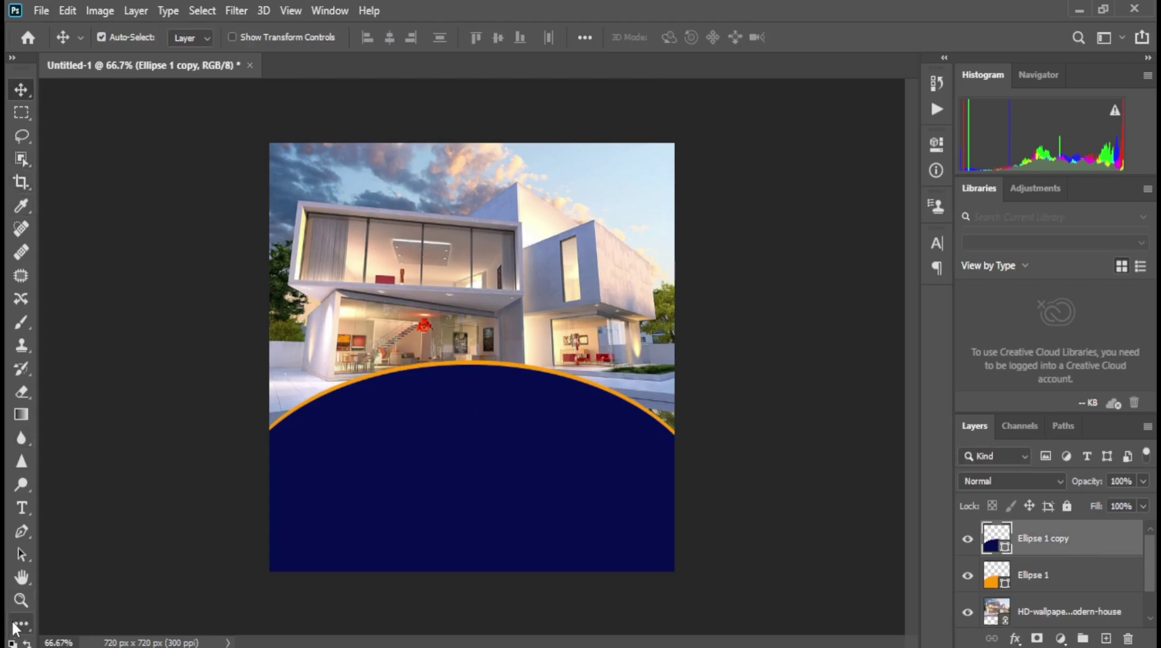
Step: Draw a 208 × 208 px circle, Ellipse 2, below the house
key(u)
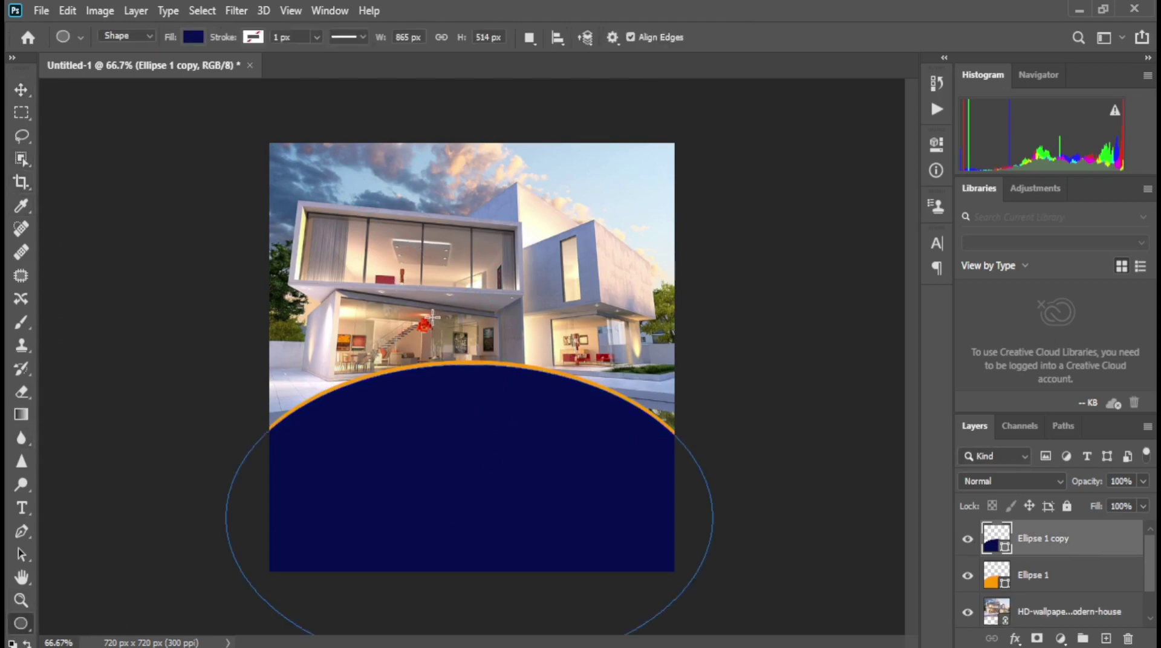
mouse_move(432, 316)
mouse_down()
mouse_move(529, 419)
mouse_move(491, 380)
mouse_move(508, 393)
mouse_up()
click(889, 137)
key(v)
Step: Fill the circle white and move it onto the navy panel's top edge
key(u)
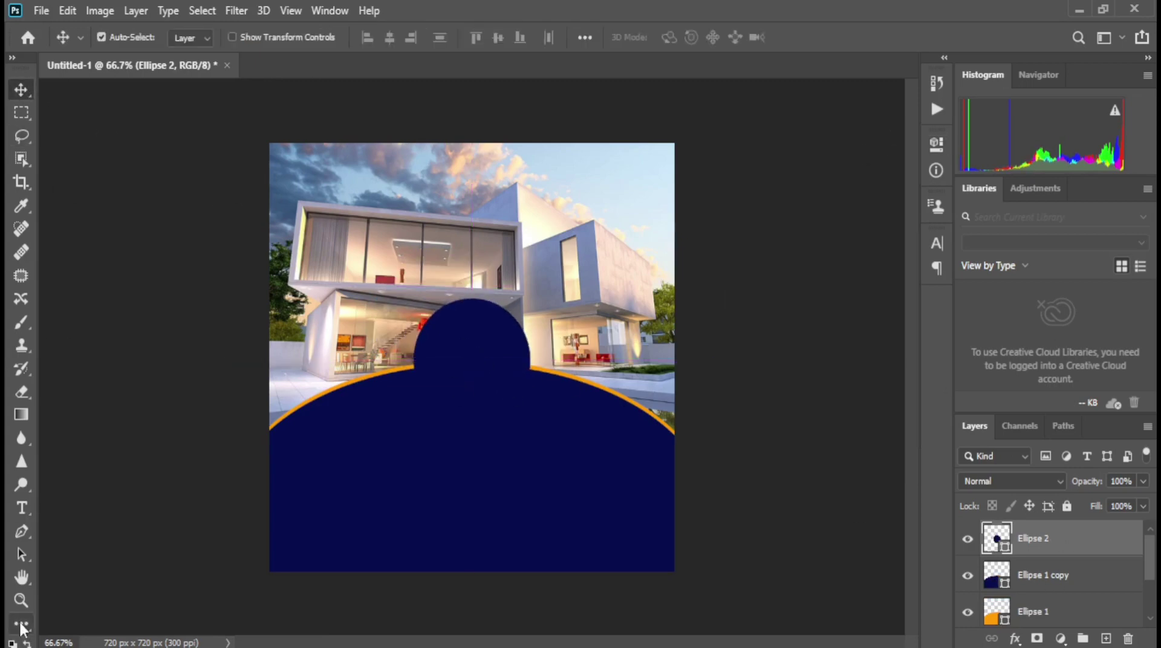
click(195, 38)
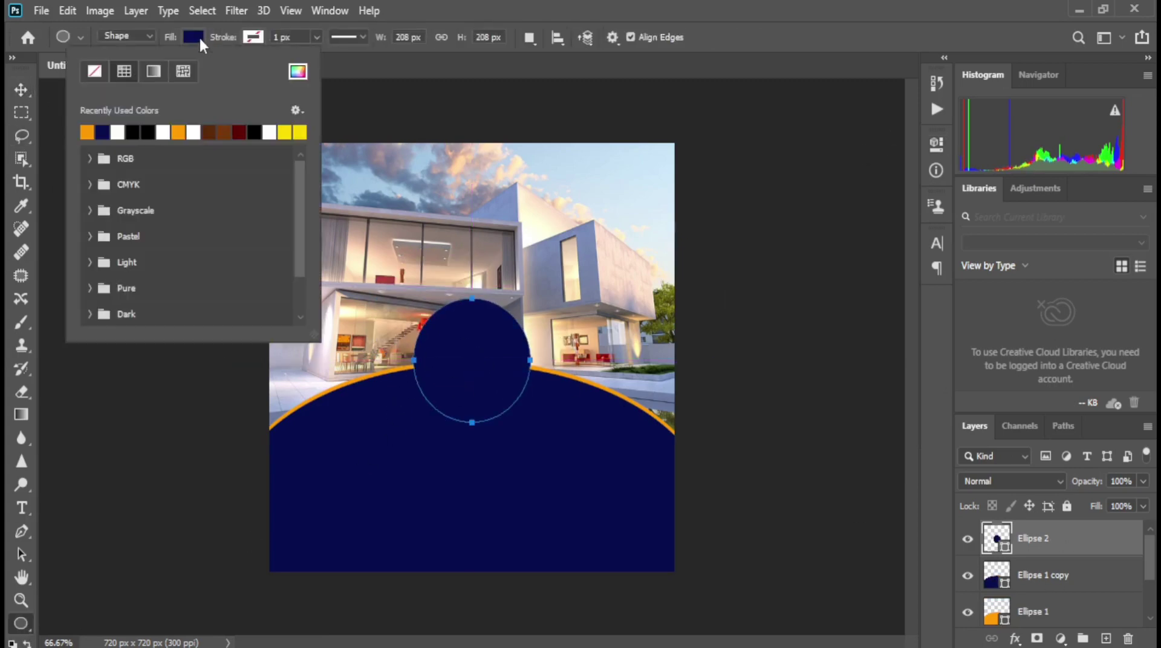
click(121, 130)
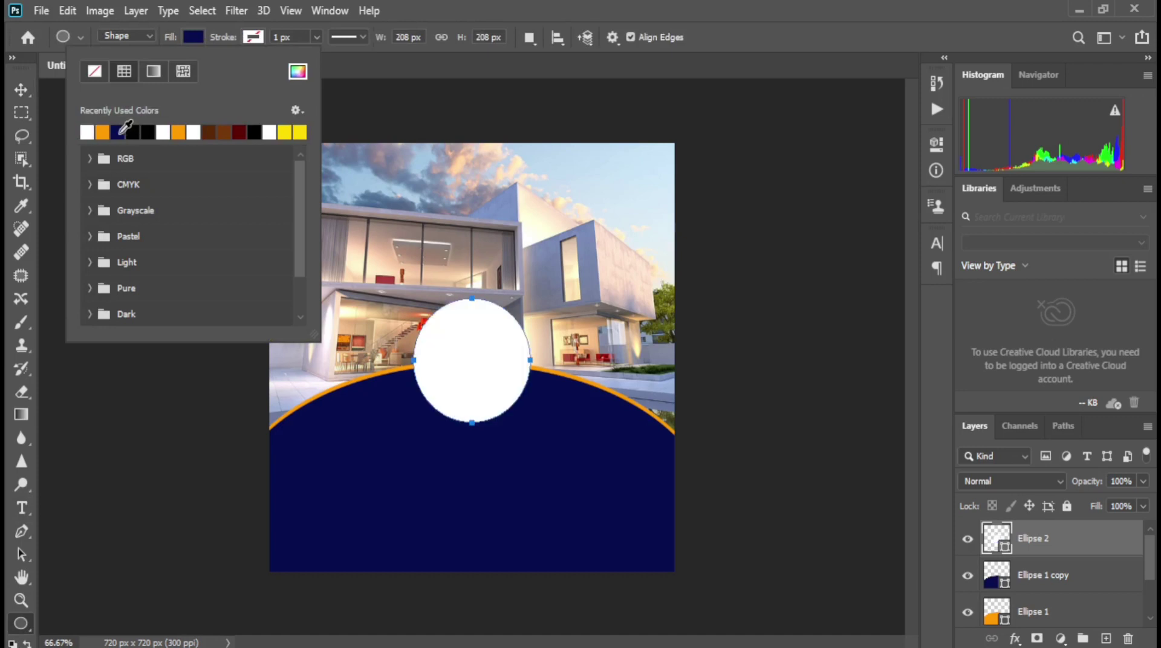
click(19, 91)
drag(488, 407, 476, 431)
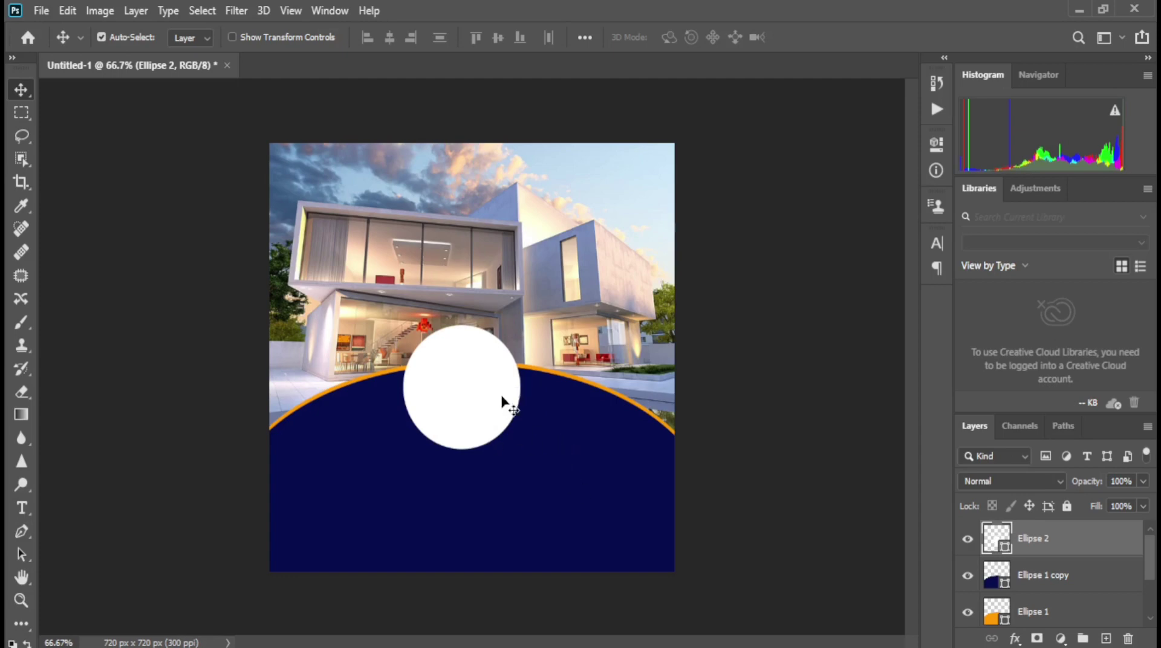
Step: Duplicate the white circle layer as Ellipse 2 copy
key(shift+Right)
right_click(1049, 551)
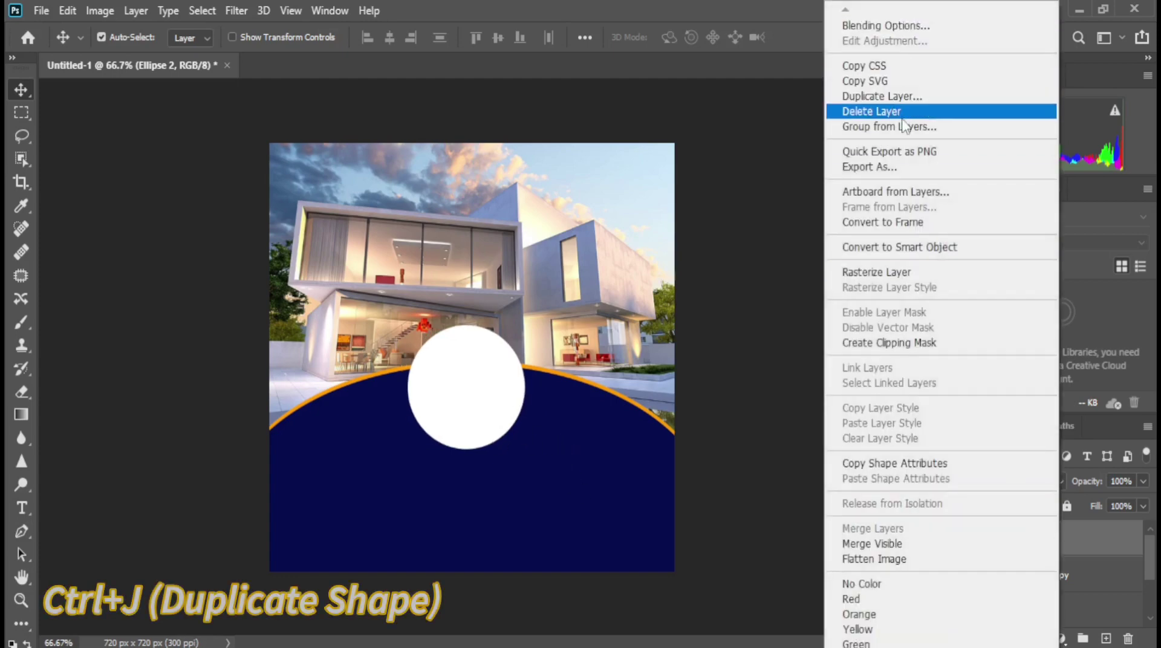
click(898, 96)
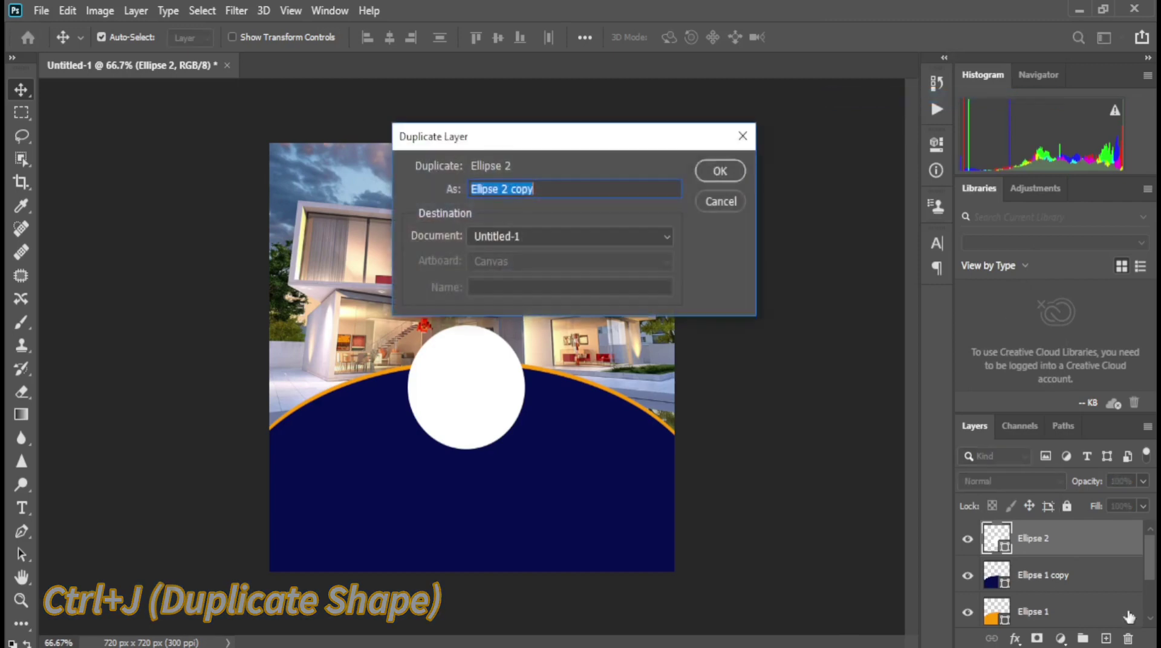
click(720, 171)
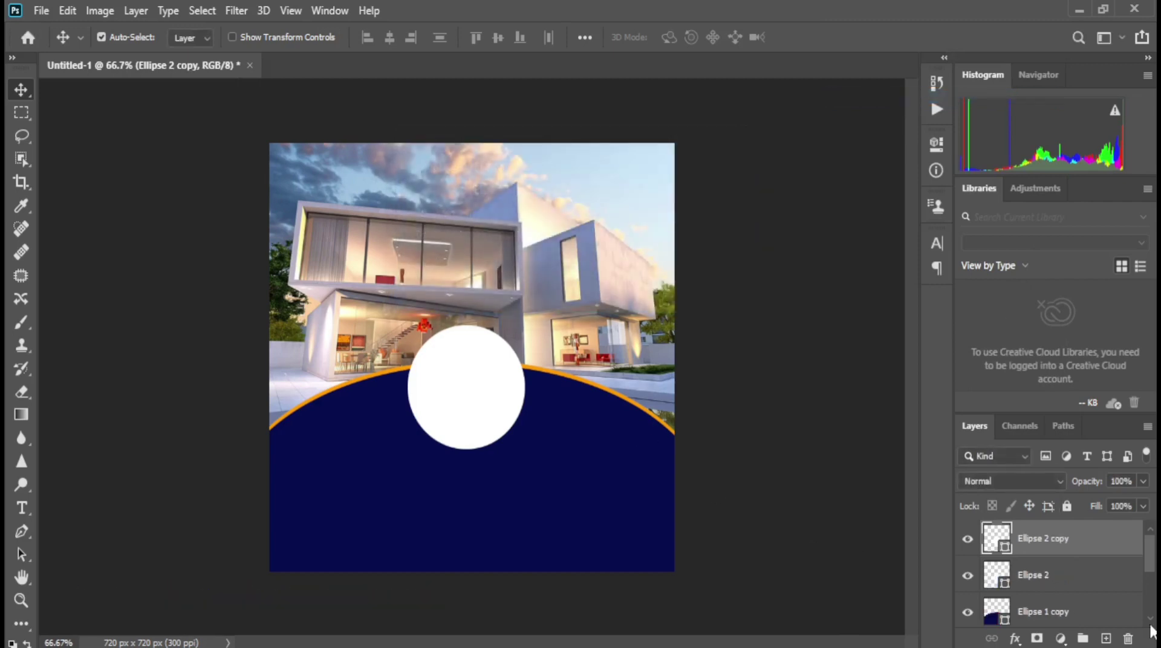
Step: Recolour the lower Ellipse 2 circle orange
click(1050, 582)
key(u)
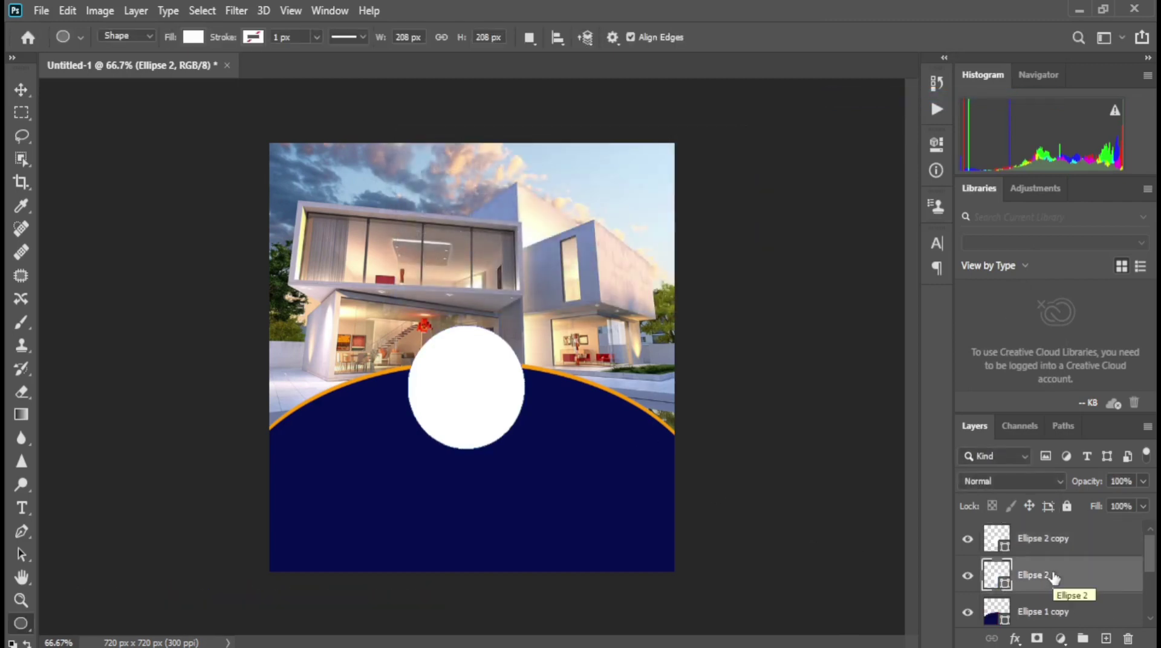
click(192, 38)
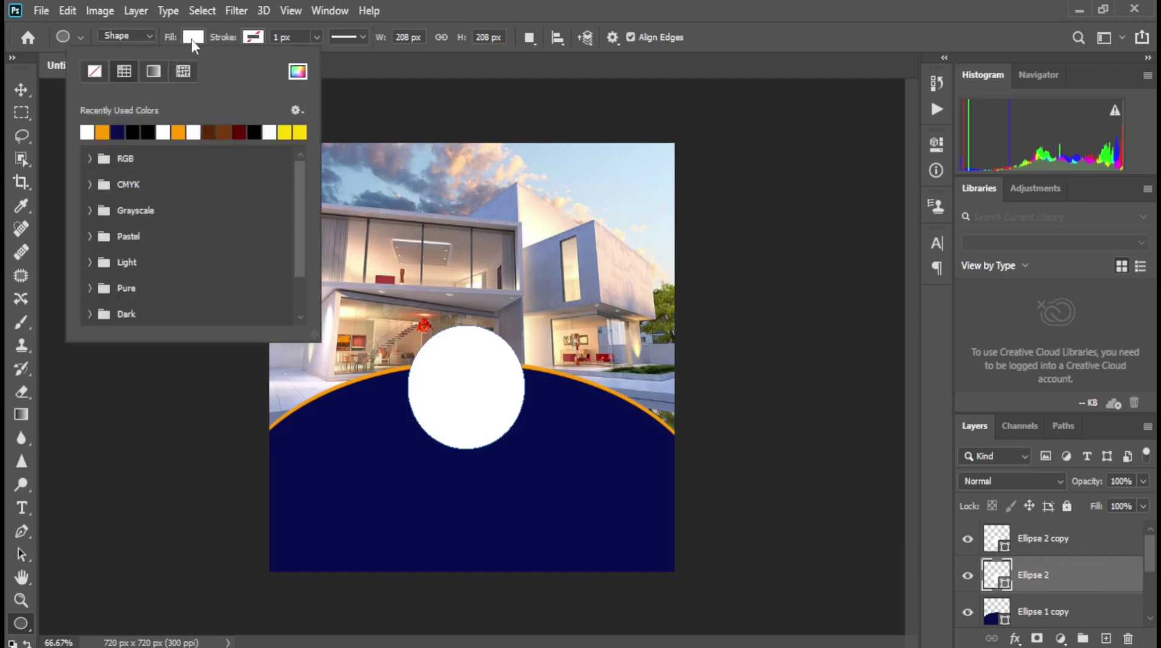
click(103, 130)
click(1058, 575)
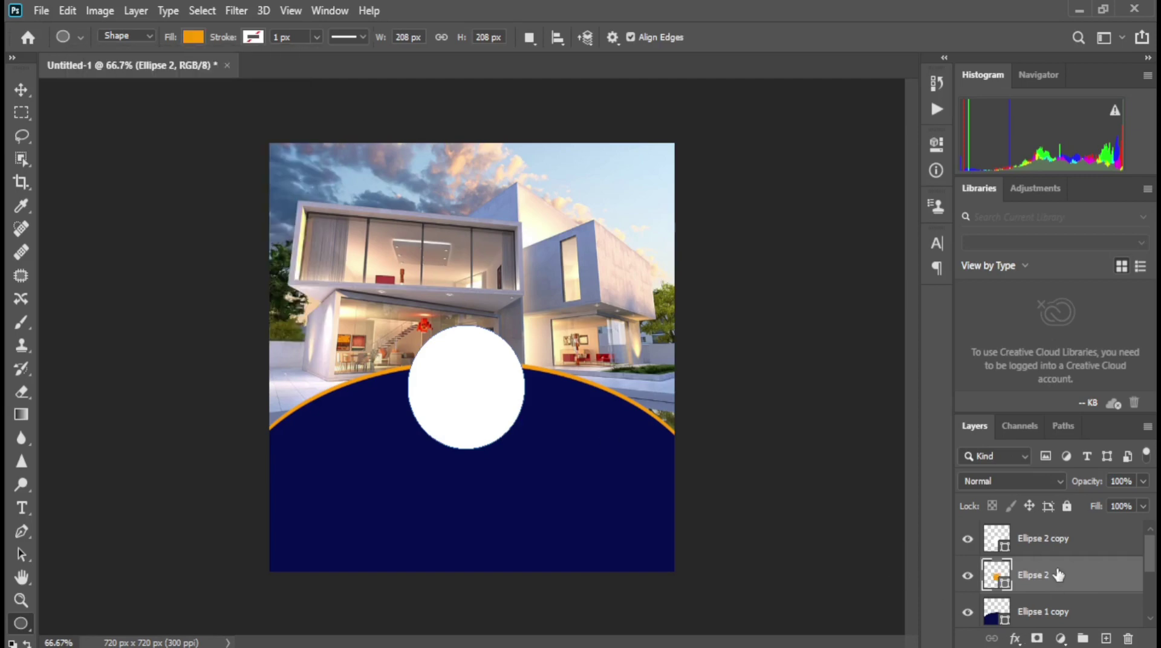
Step: Enlarge the orange circle to 223 × 223 px so it rings the white circle
key(ctrl+t)
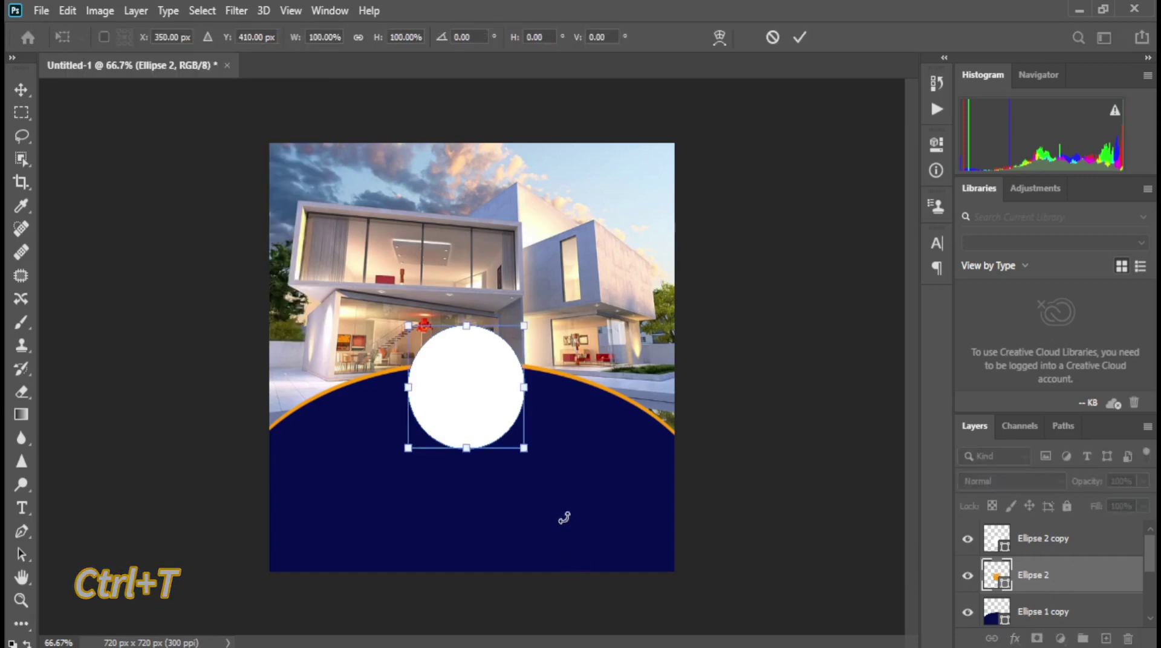
scroll(568, 453, up, 1)
scroll(545, 472, up, 1)
drag(522, 489, 528, 498)
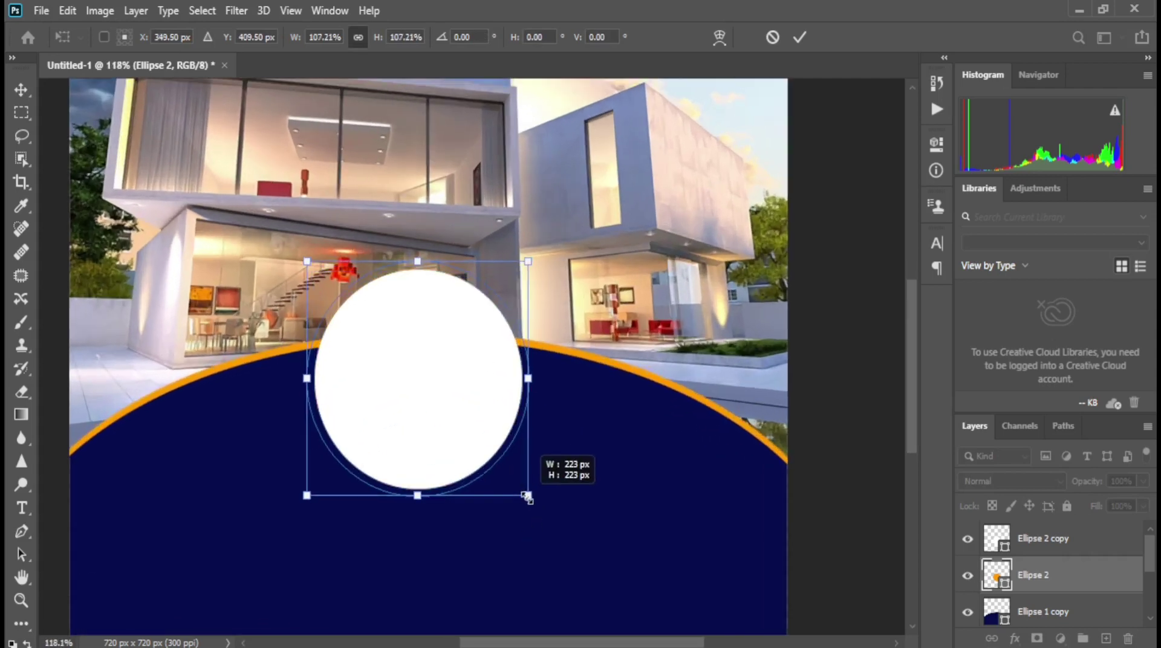
key(Return)
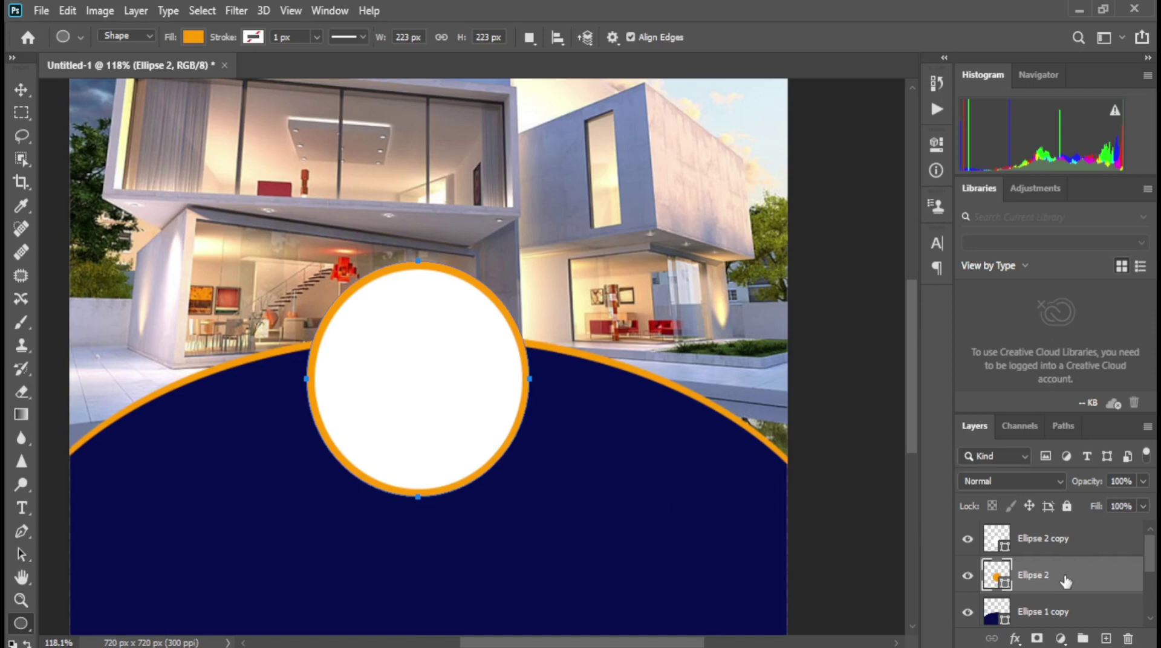
Step: Duplicate the ringed circle and place a copy shrunk to about 64% left of centre
key(v)
shift+click(1070, 550)
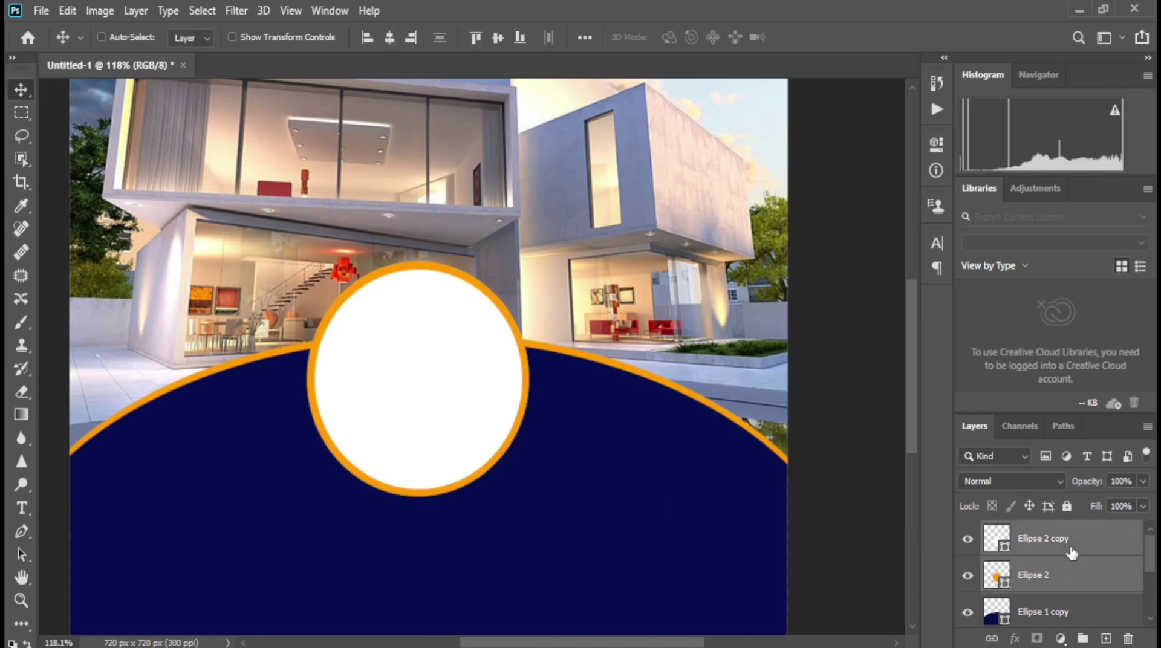
key(ctrl+j)
mouse_move(487, 482)
mouse_down()
mouse_move(408, 481)
mouse_move(190, 546)
mouse_up()
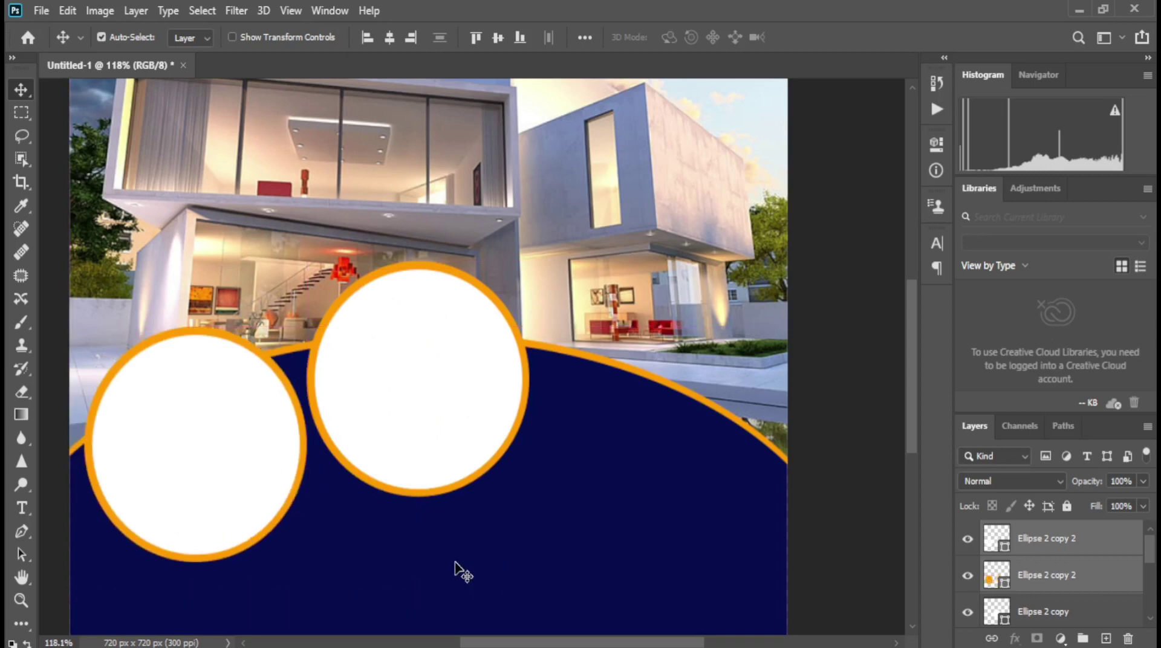
key(ctrl+t)
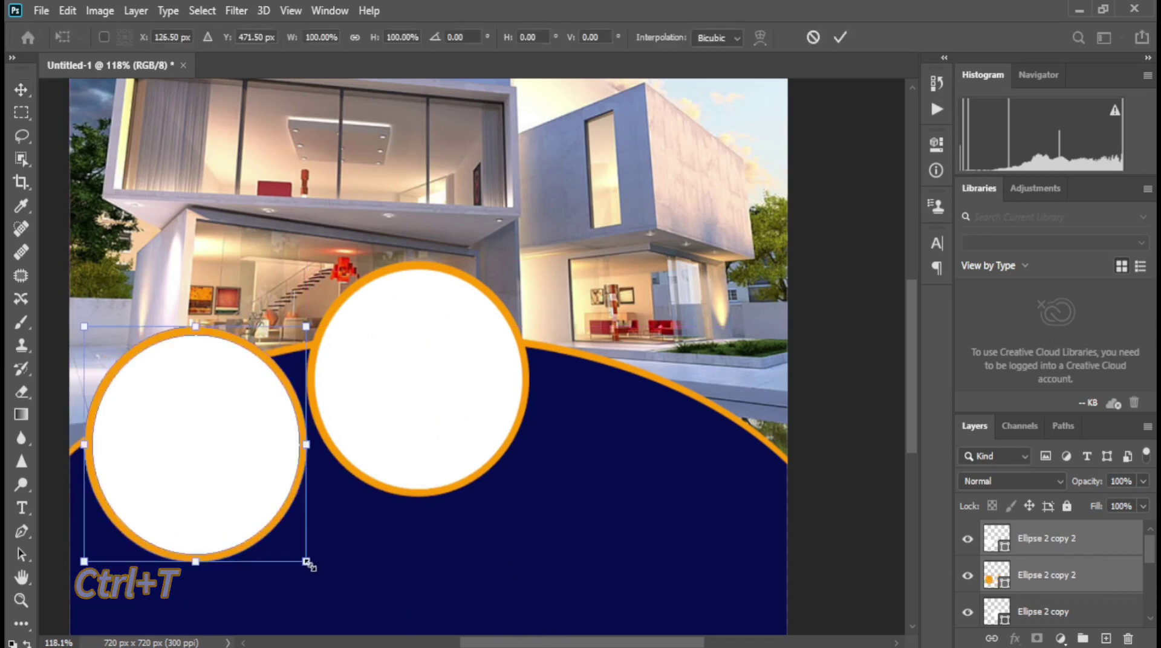
drag(306, 562, 278, 529)
drag(207, 470, 249, 416)
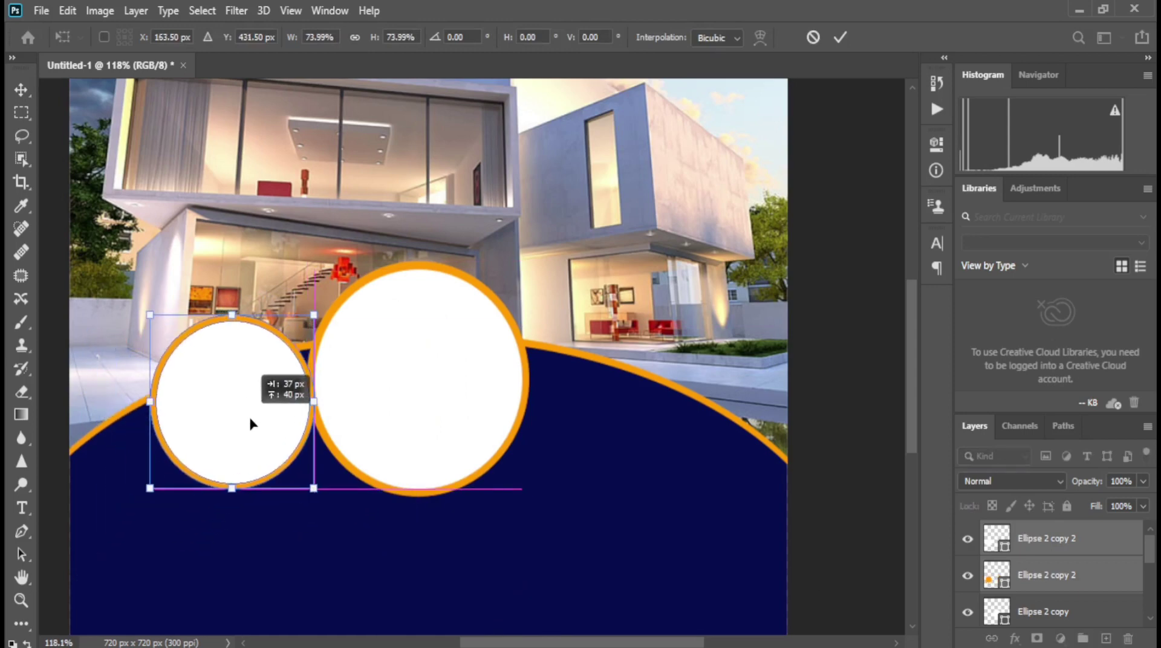
key(ctrl+0)
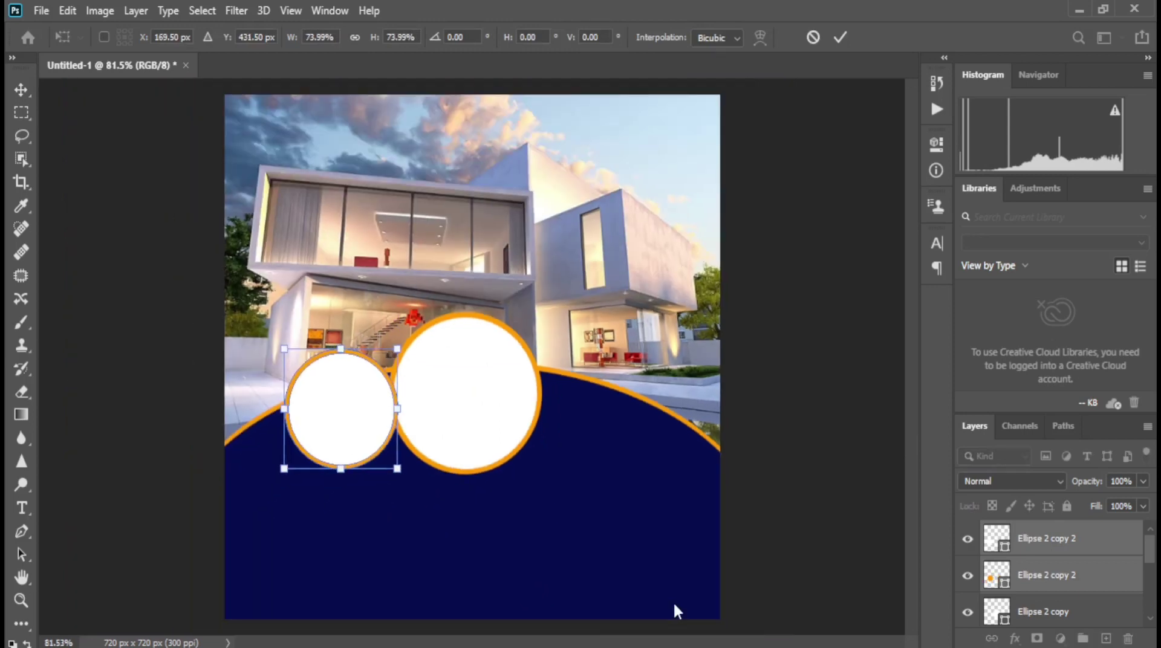
drag(400, 473, 390, 463)
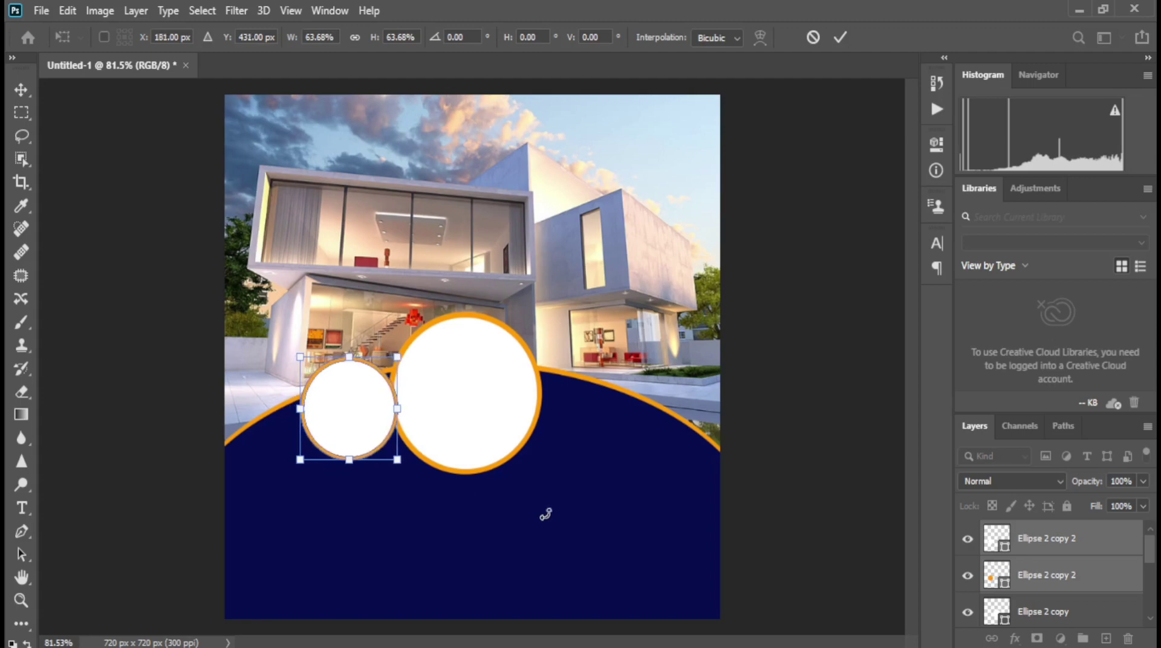
key(Return)
Step: Copy the small circle to the right of centre, level it, and group the layers as Group 3
scroll(1110, 581, down, 2)
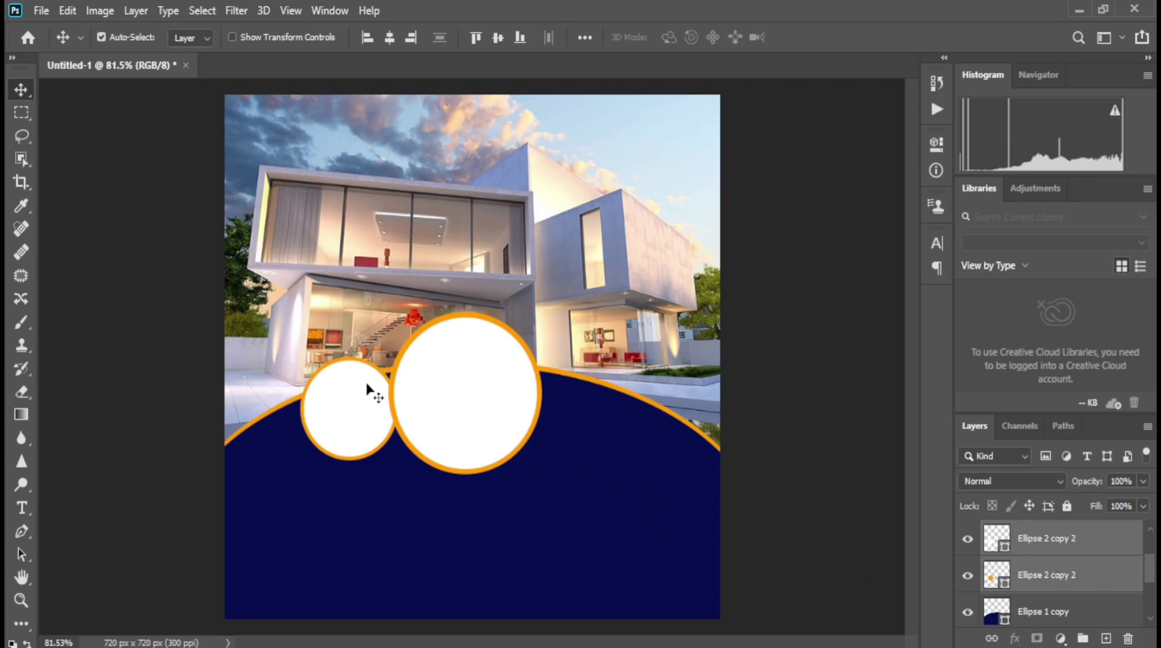
scroll(1062, 578, up, 1)
key(ctrl+j)
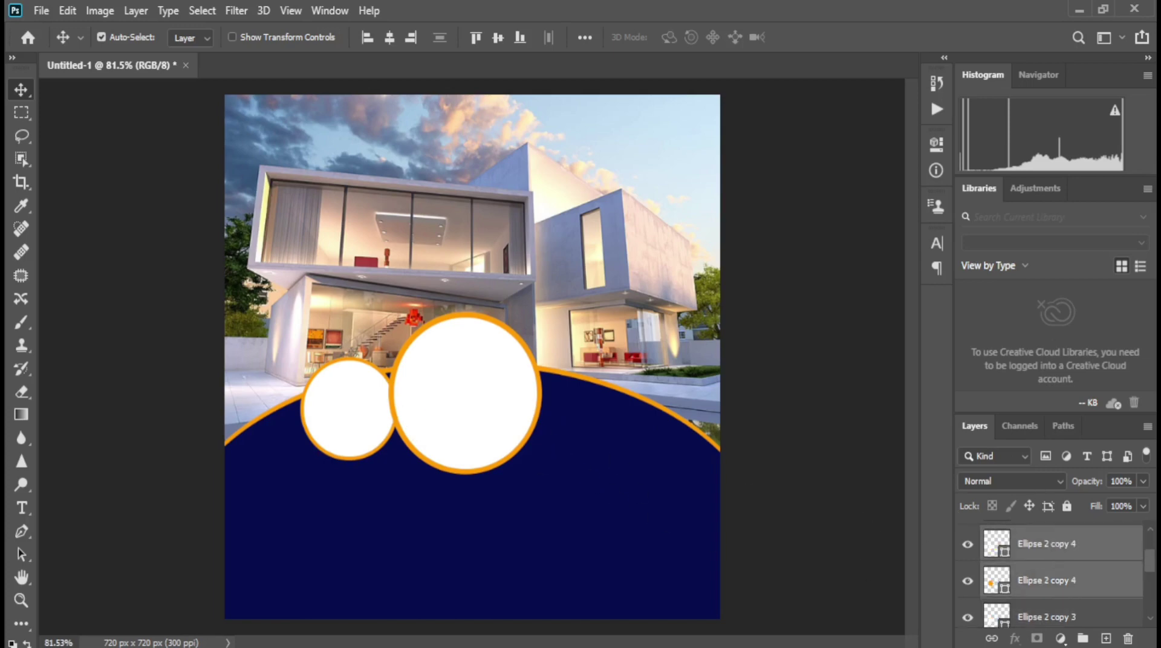
drag(381, 415, 601, 400)
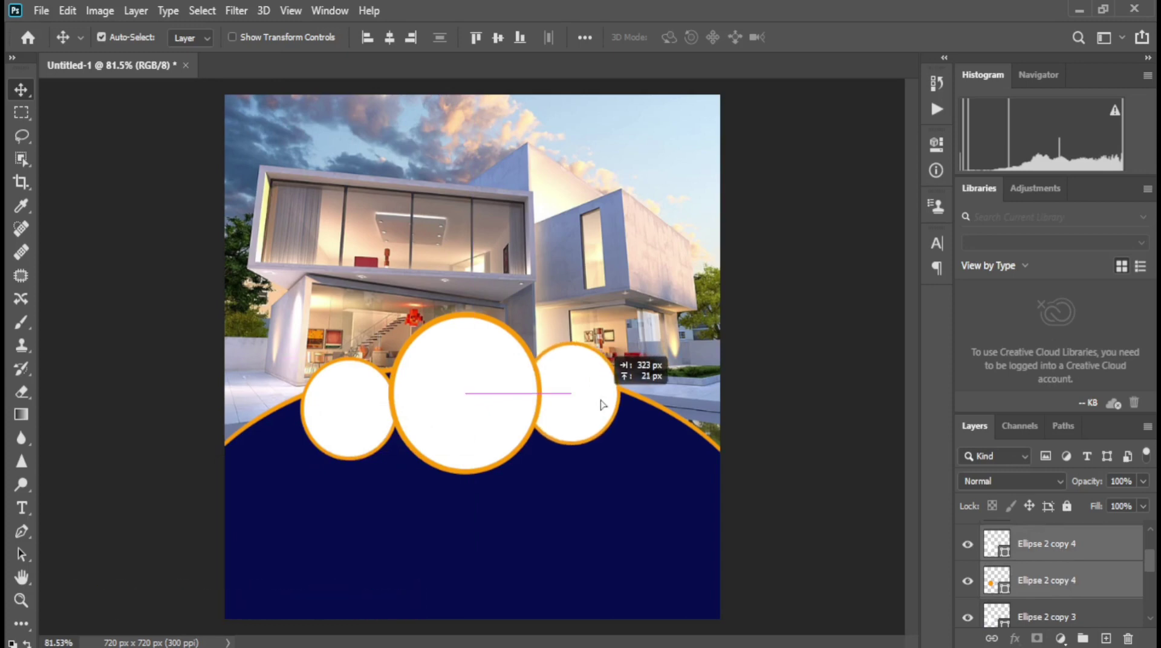
drag(600, 399, 601, 403)
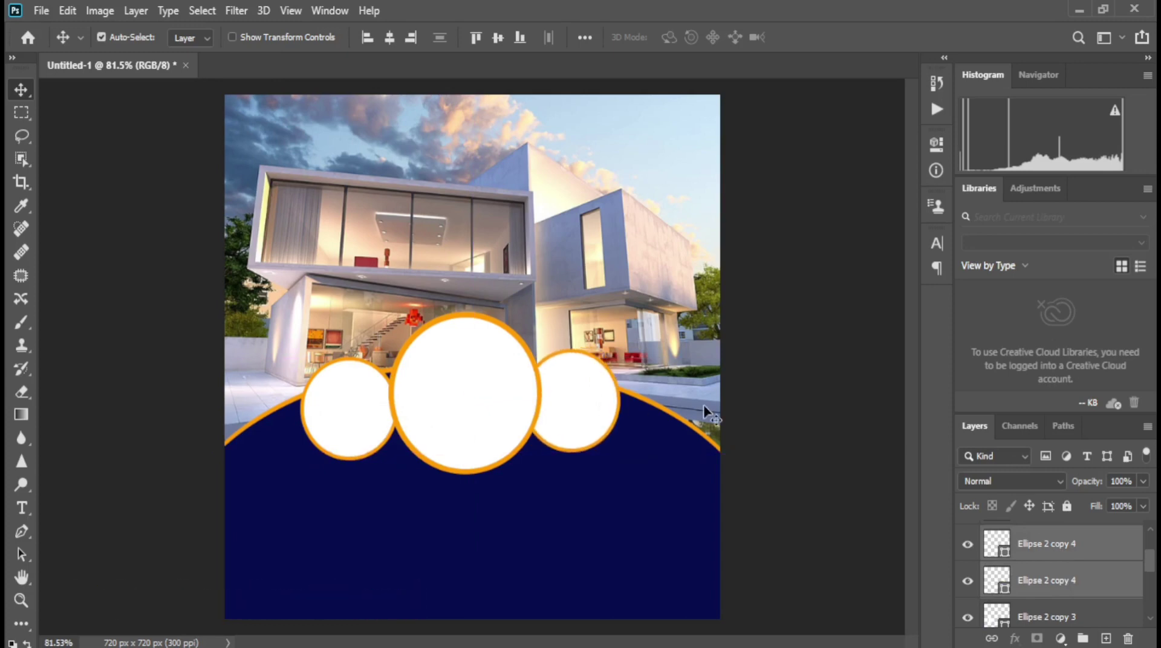
key(Right)
key(Right)
key(Right)
key(Right)
key(Right)
key(Right)
key(Right)
key(Right)
key(Right)
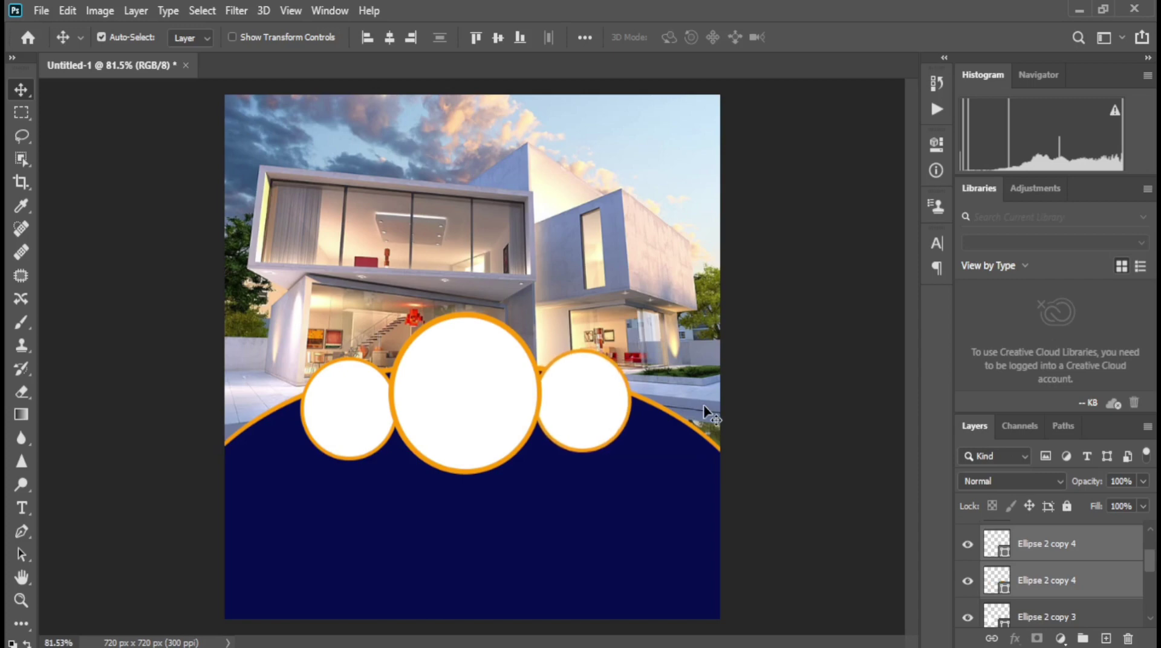
key(Left)
key(Left)
key(Left)
key(Left)
key(Left)
key(Left)
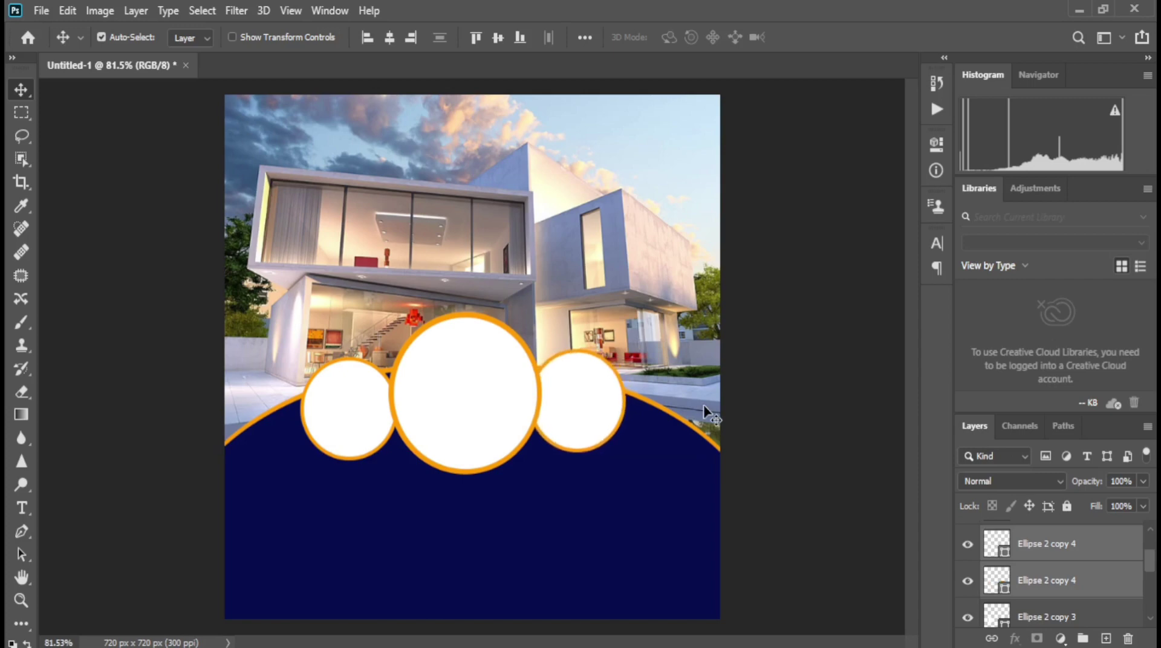
key(Left)
key(Left)
key(Left)
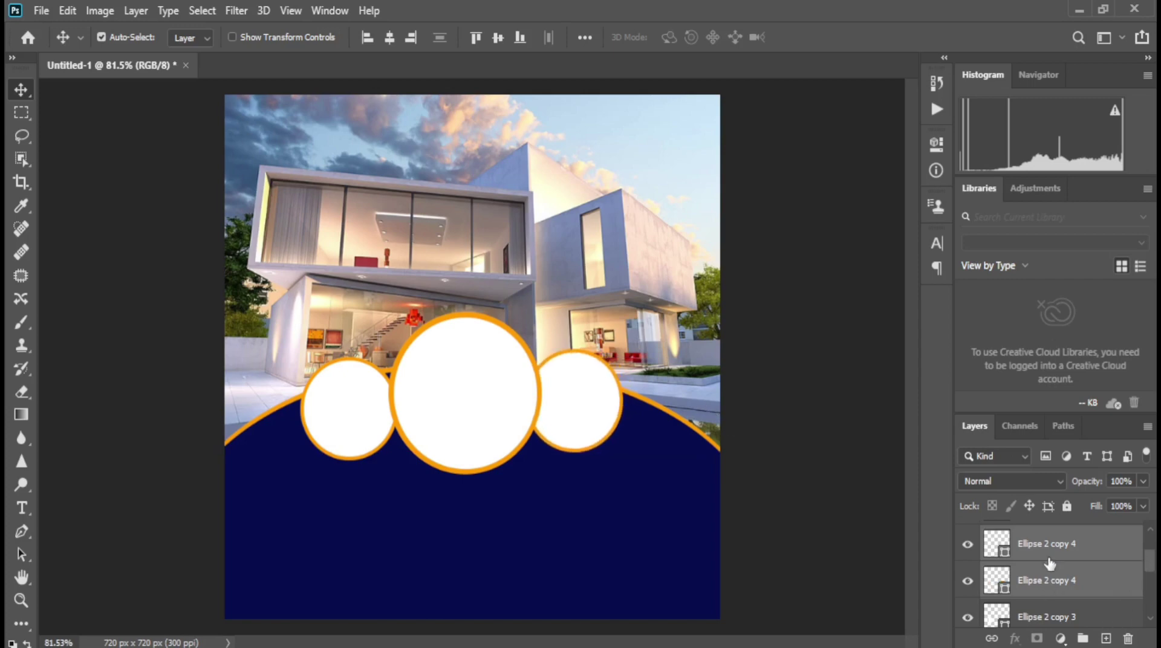
key(ctrl+g)
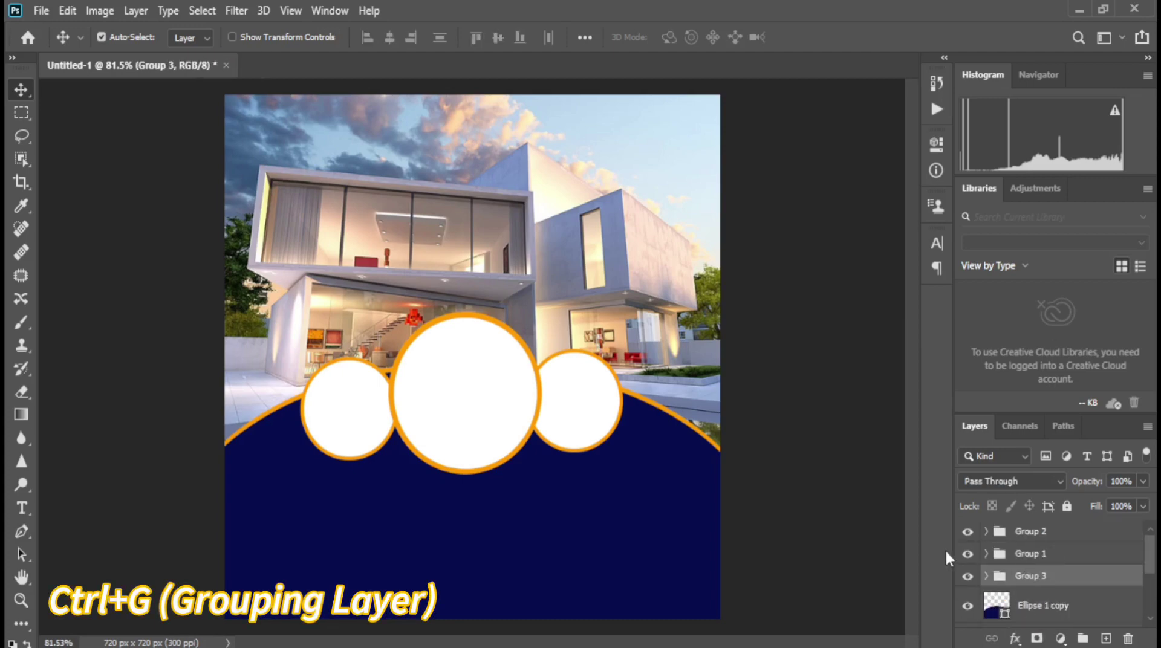
Step: Rename the circle group to 1
click(1028, 553)
click(1028, 531)
double_click(1031, 531)
text(1)
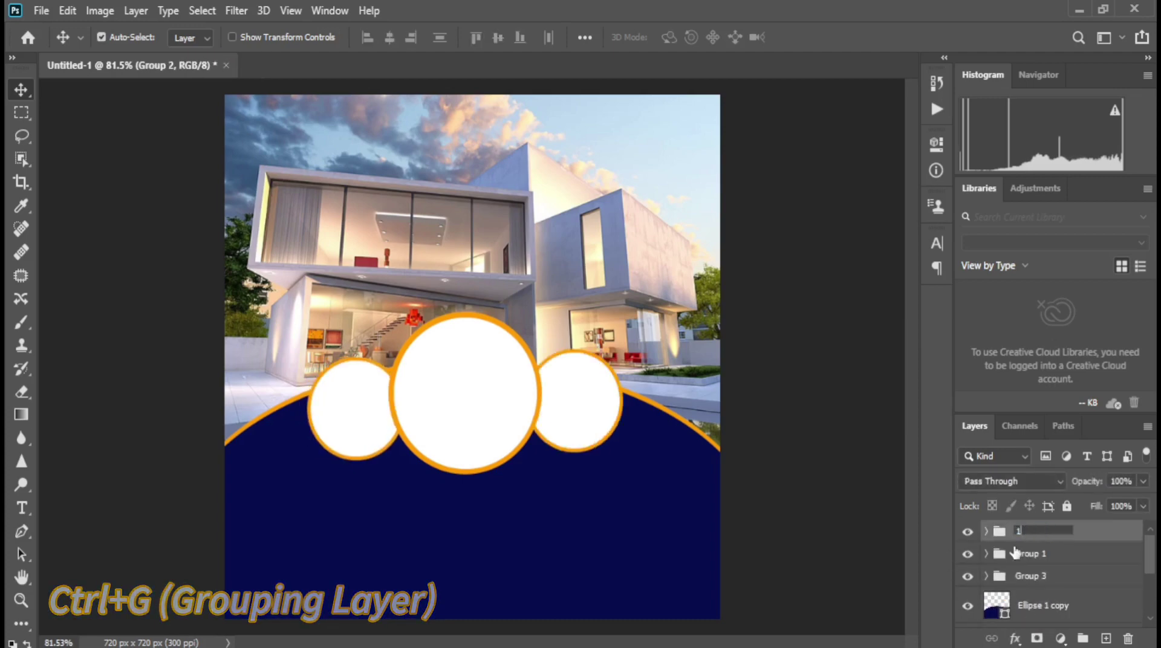
text(2)
key(Return)
Step: Shrink the centre circle group to about 97% and expand group 1 to select Ellipse 2 copy
key(ctrl+t)
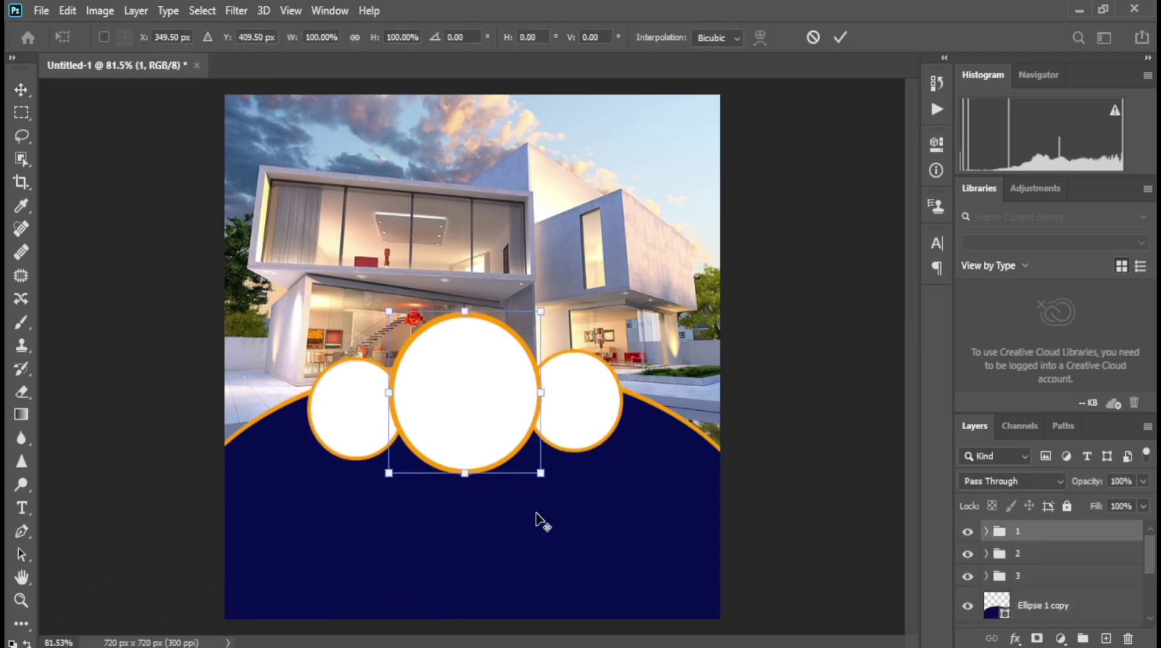
drag(541, 472, 534, 465)
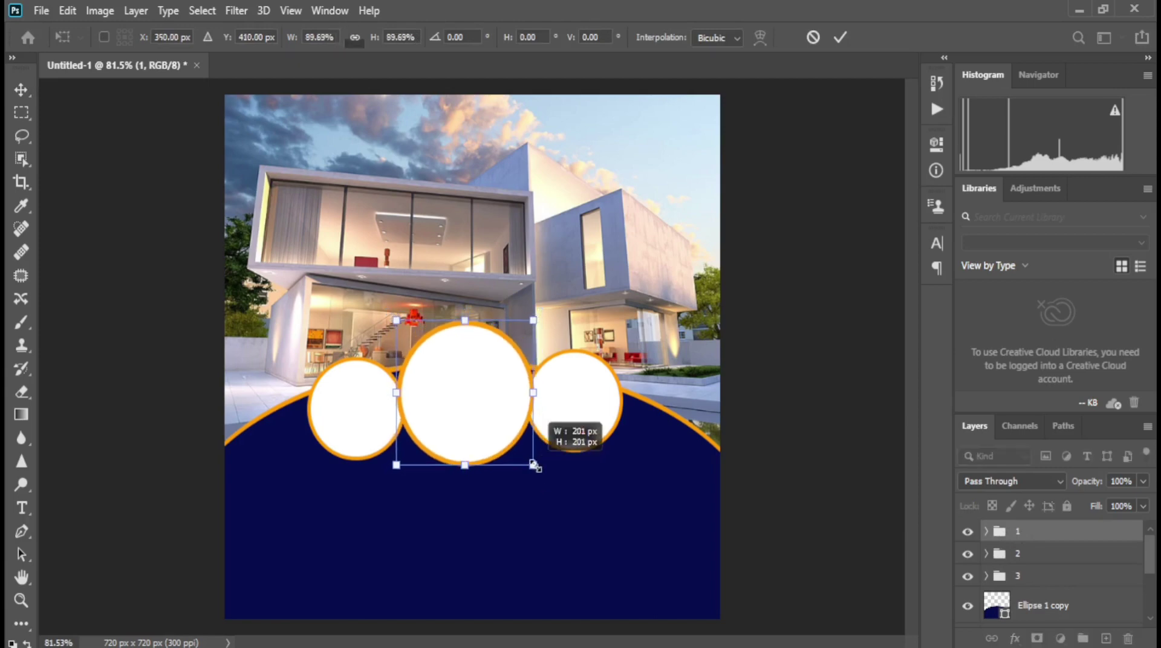
key(ctrl+z)
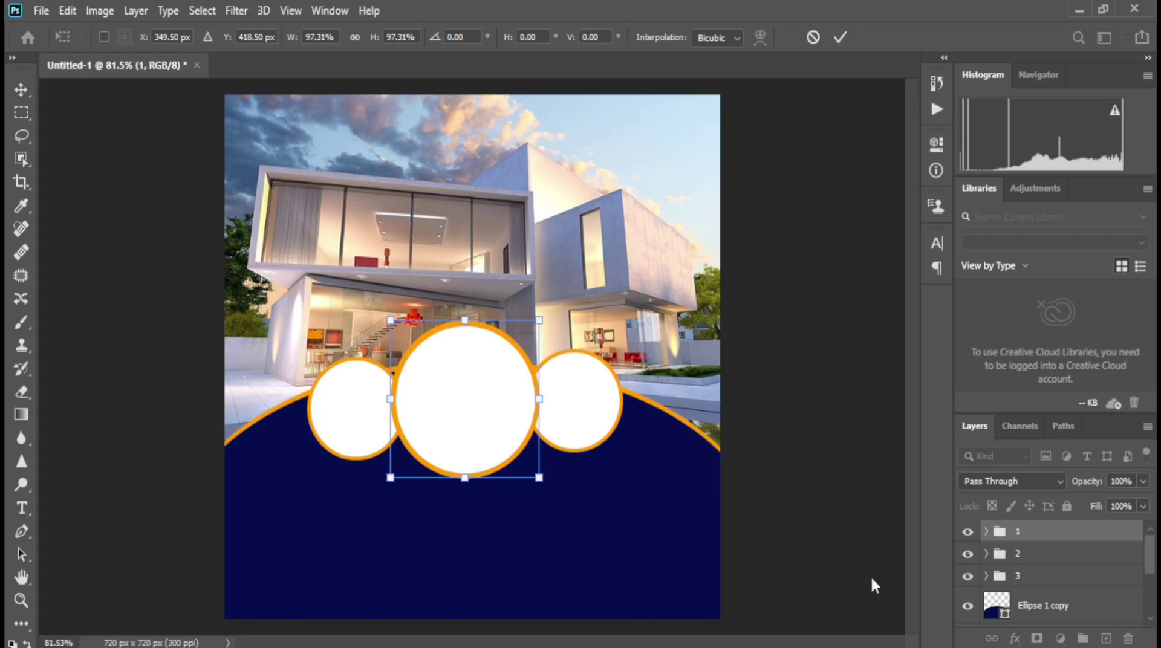
key(Return)
click(1028, 576)
click(1041, 532)
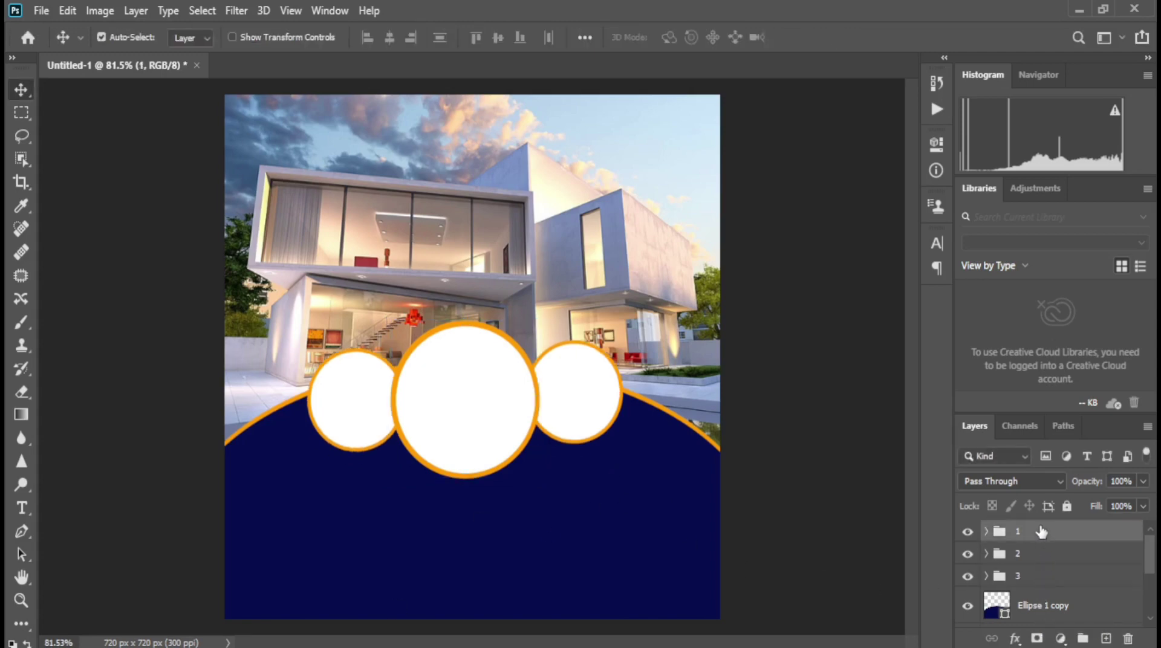
click(987, 532)
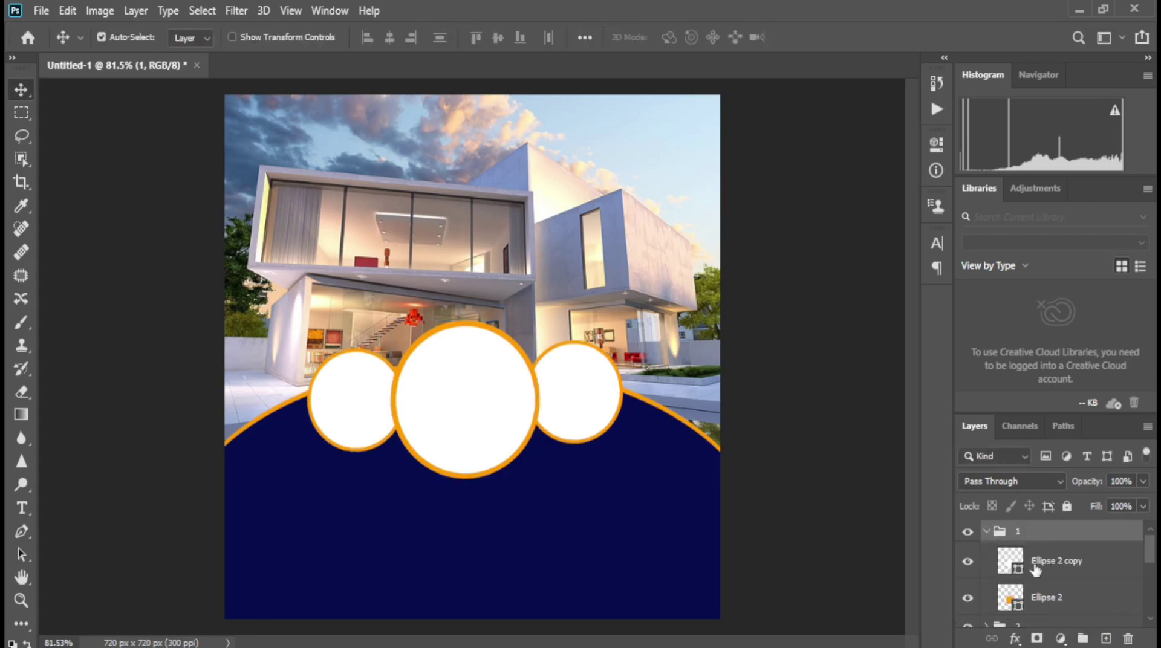
click(1046, 568)
Step: Place the living-room interior photo linked, shrunk and positioned over the centre circle
click(41, 10)
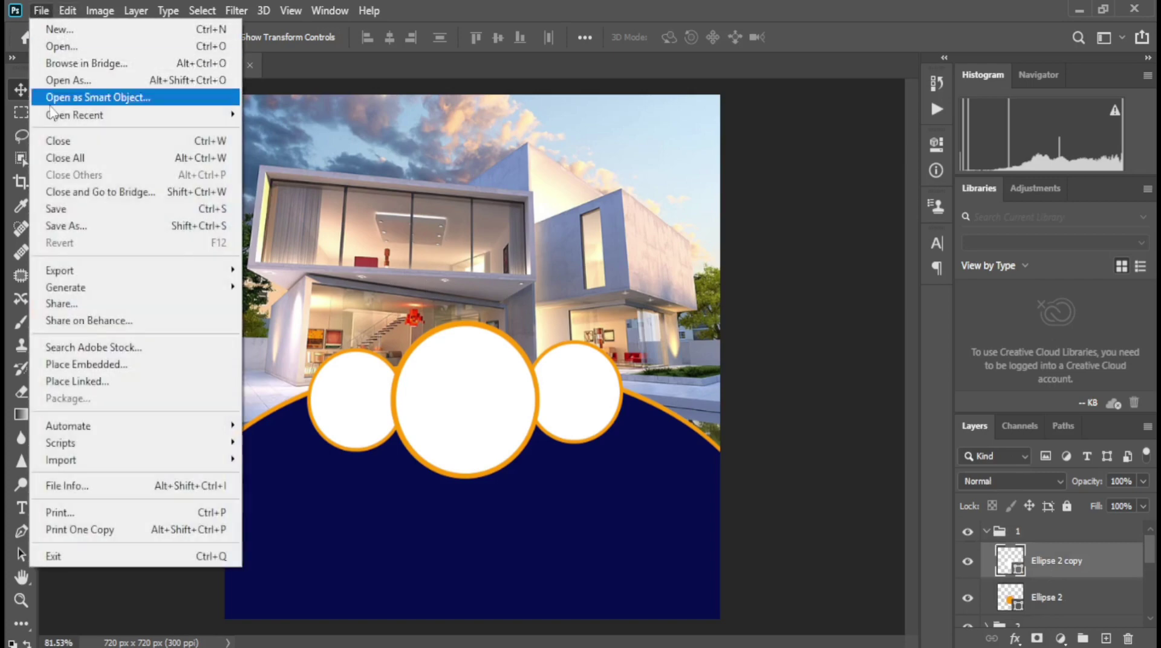
click(88, 382)
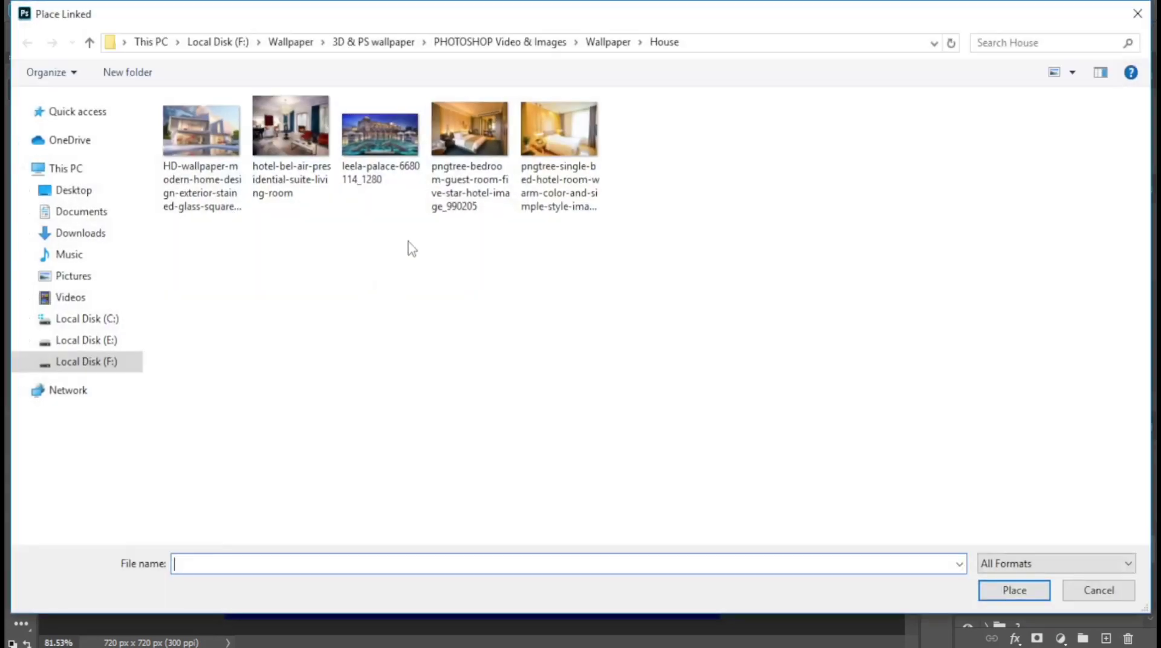
double_click(320, 154)
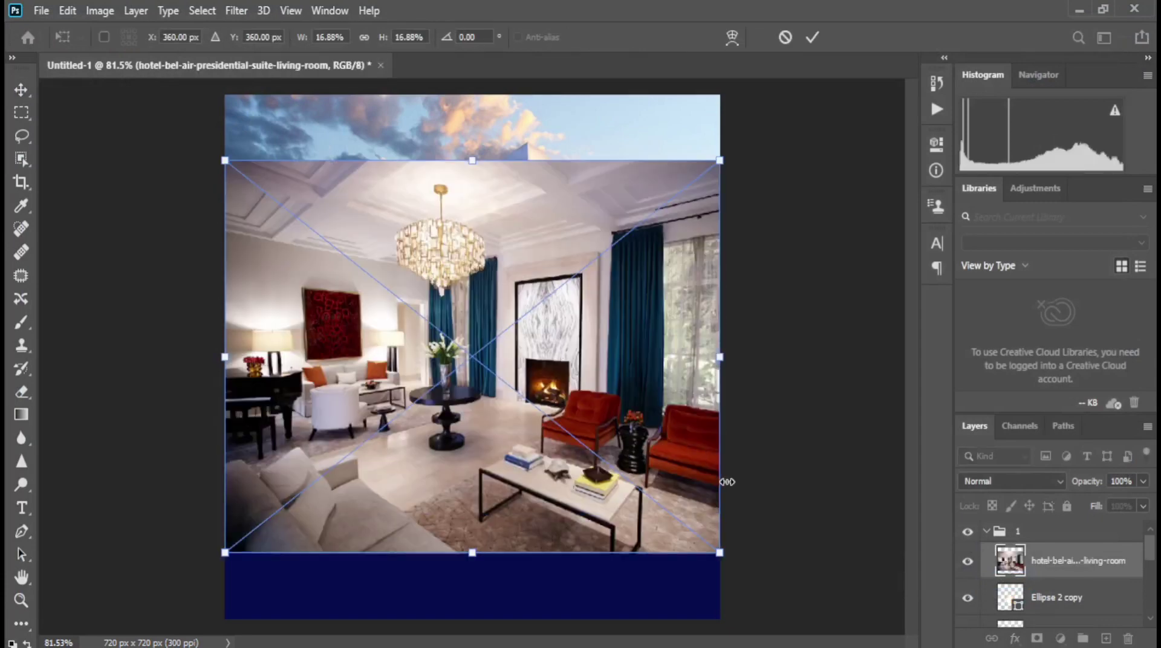
drag(720, 553, 586, 417)
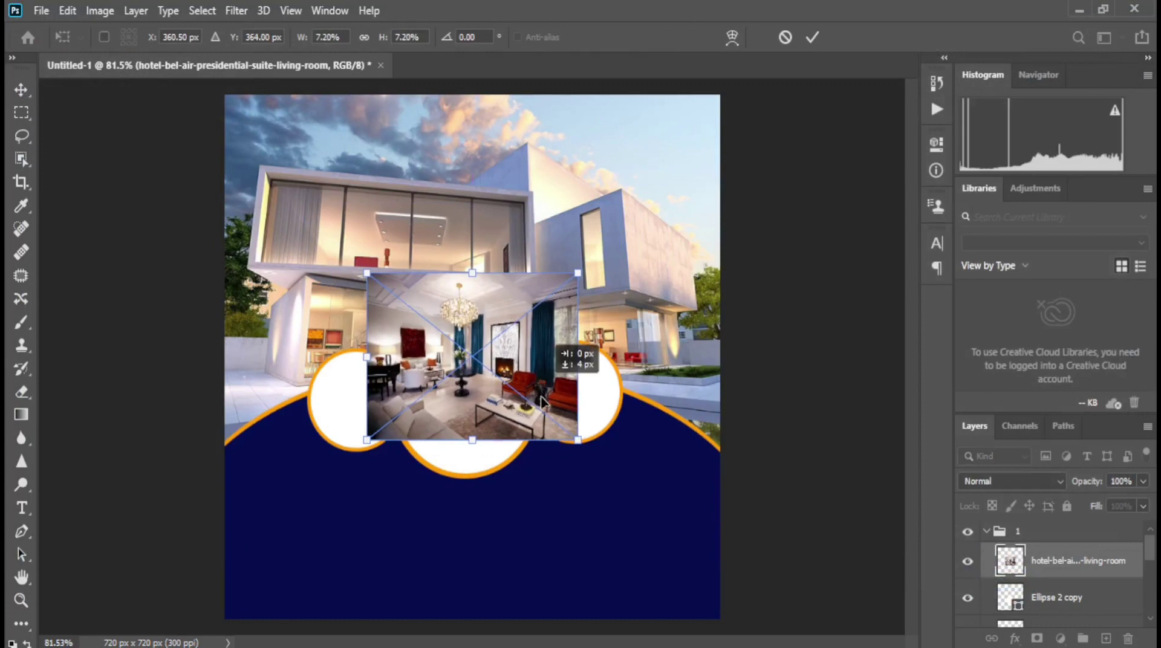
drag(545, 383, 541, 429)
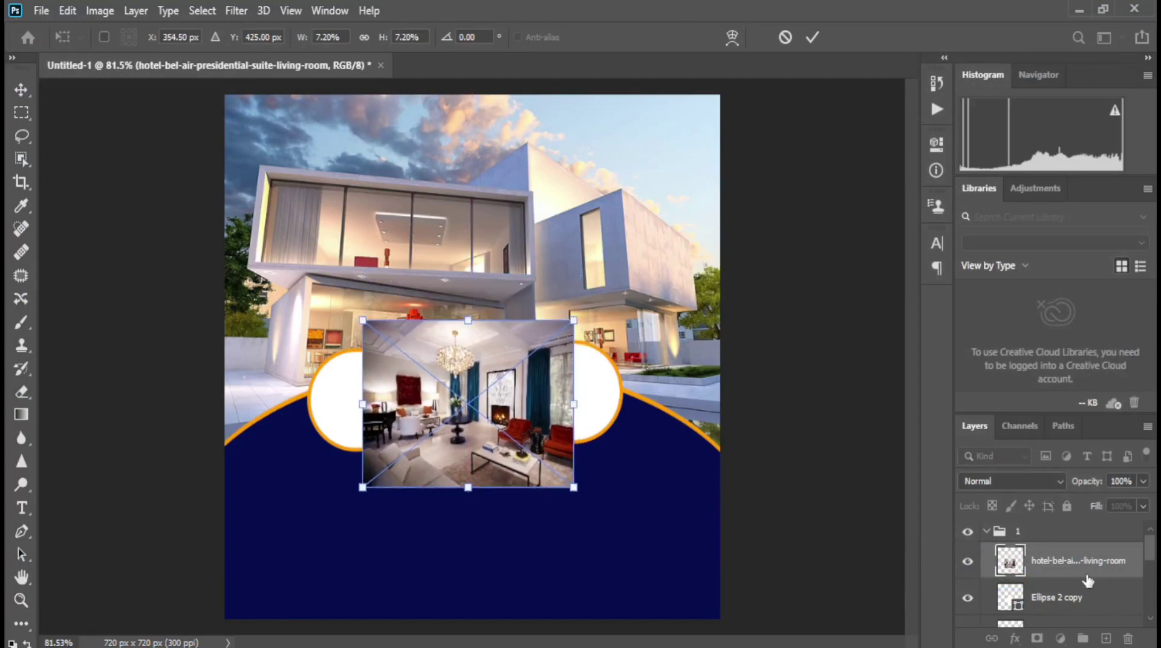
key(Return)
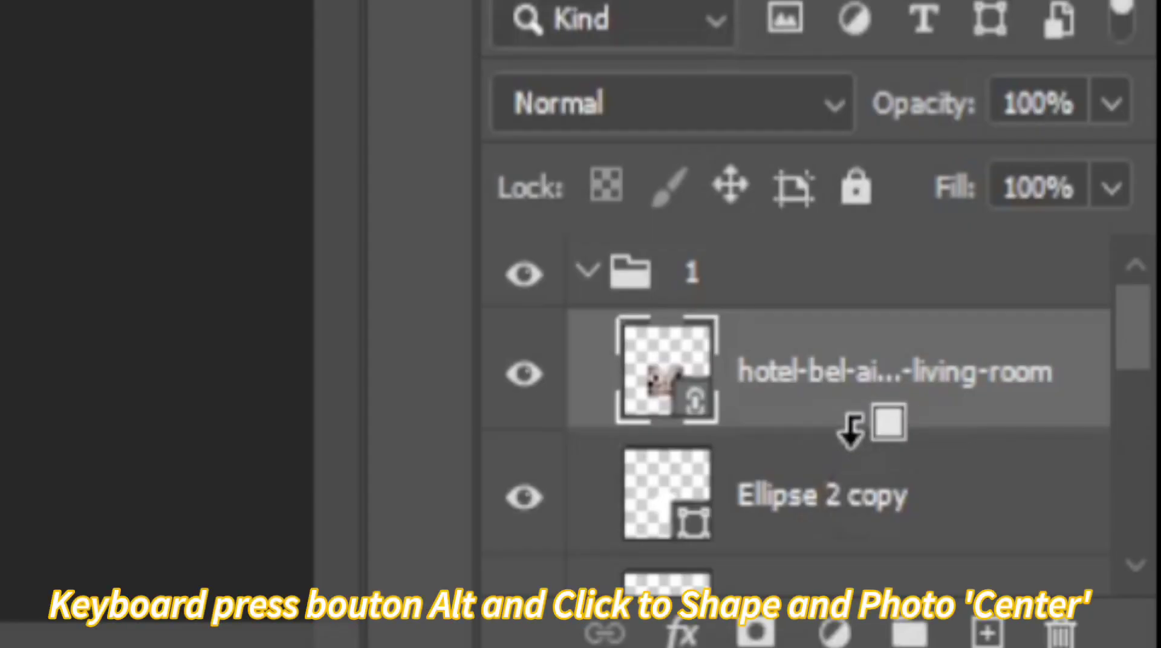
Step: Clip the living-room photo into the centre circle and scale it to fit
alt+click(852, 426)
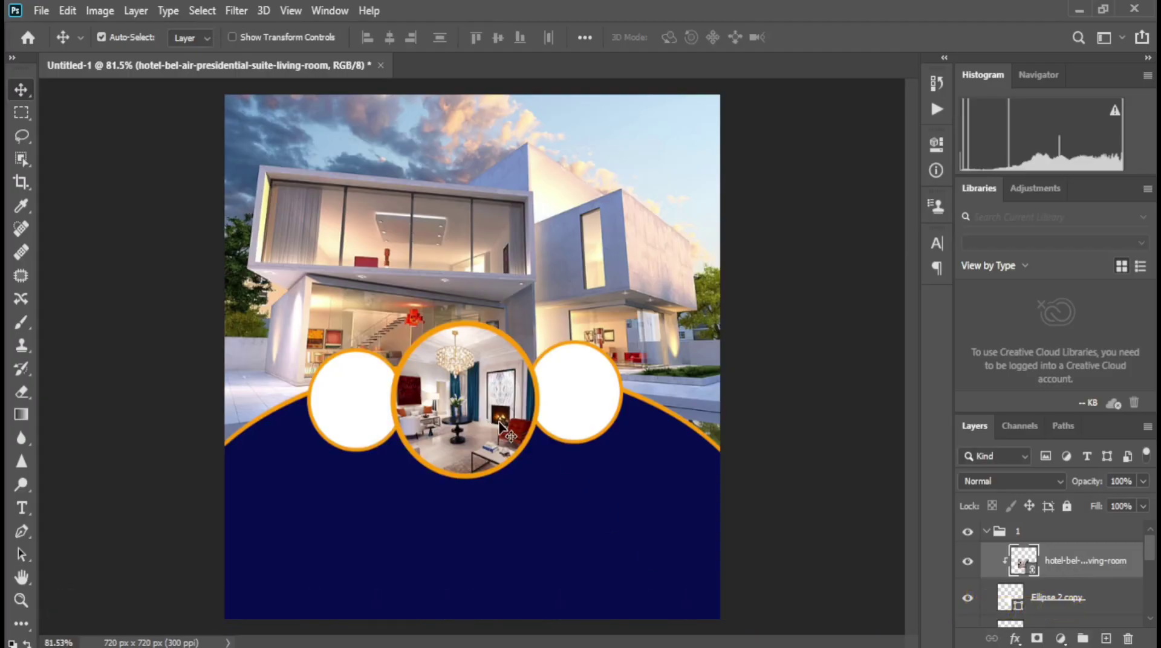
key(ctrl+t)
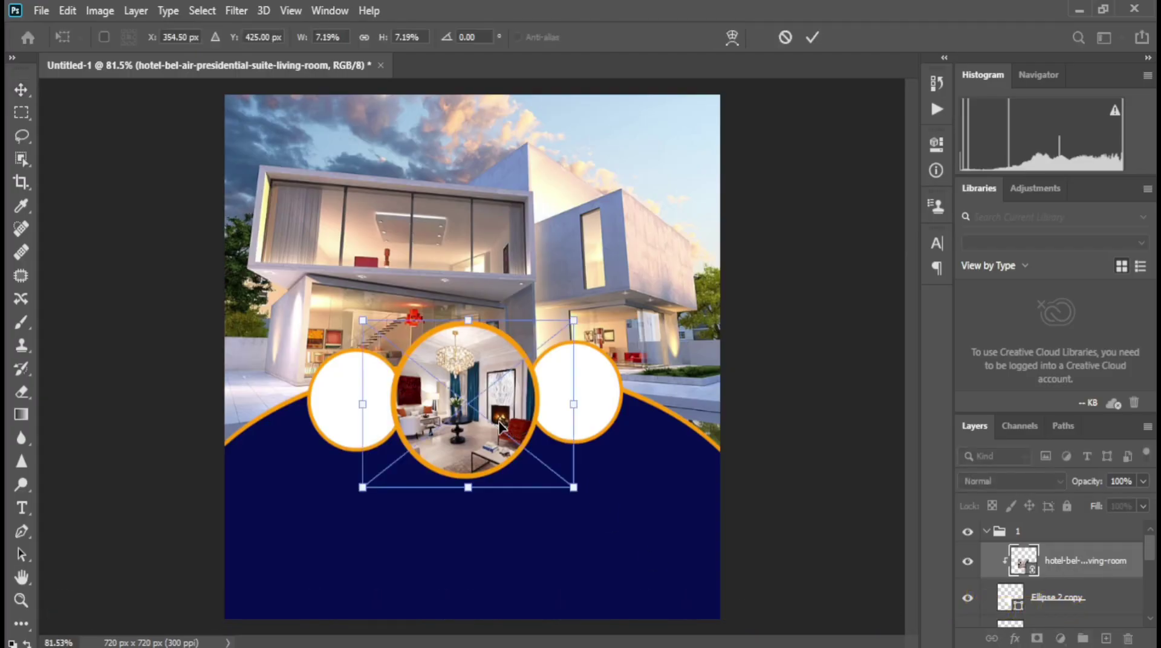
drag(570, 487, 562, 480)
key(Return)
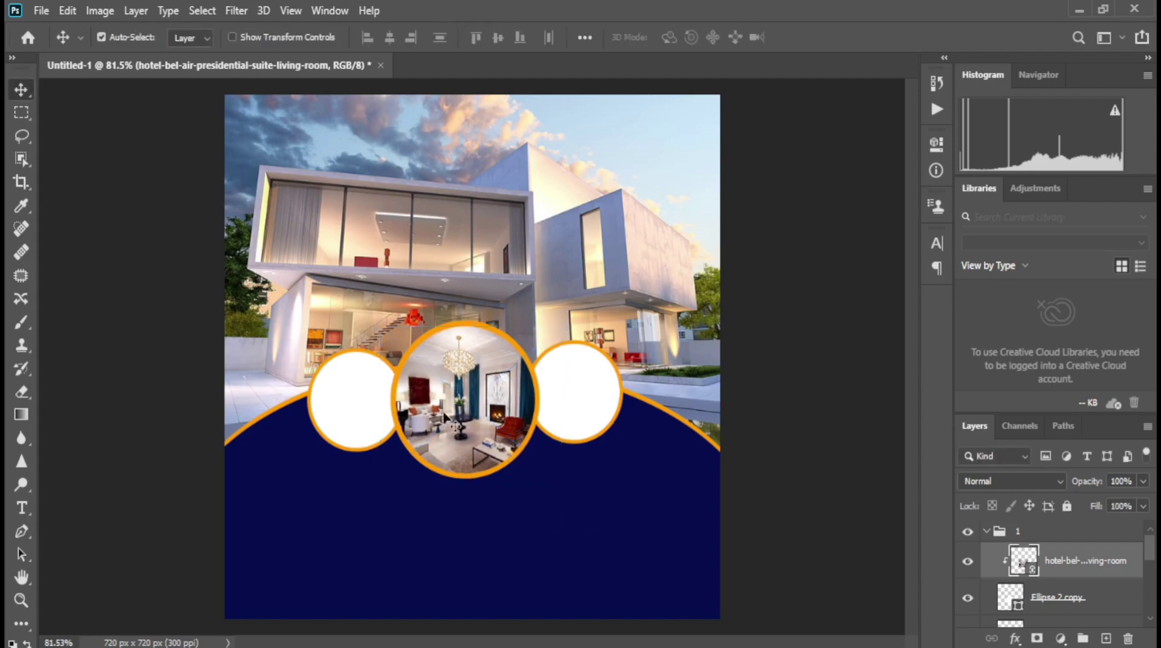
Step: Expand group 2 and select its Ellipse 2 copy 4 layer
click(989, 532)
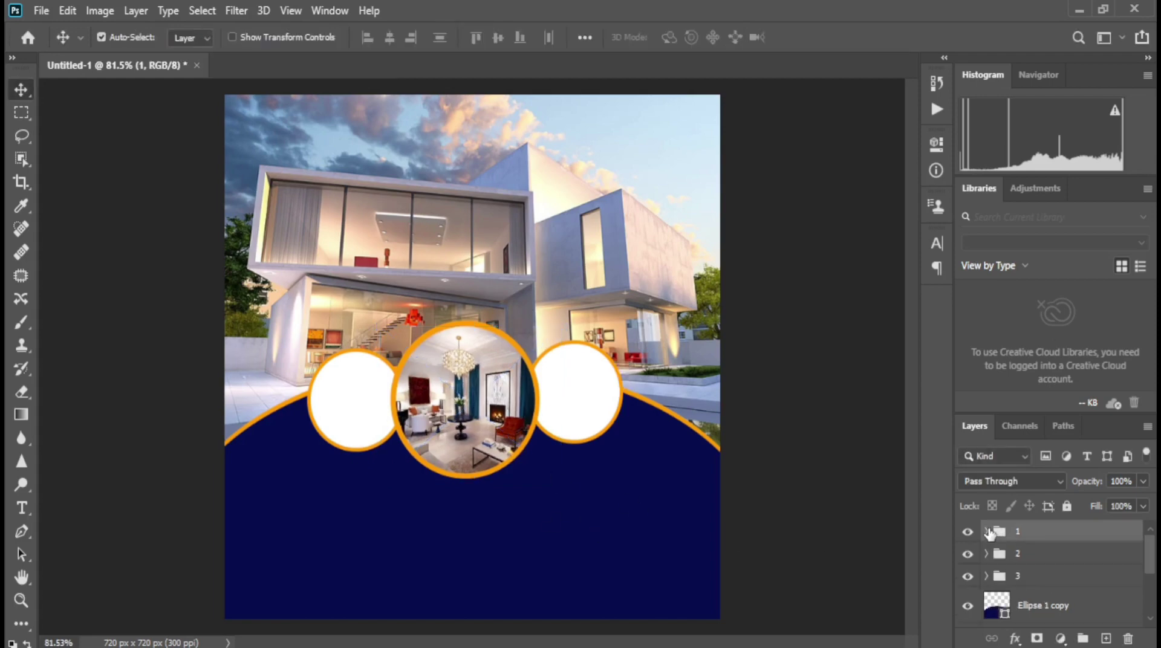
click(989, 558)
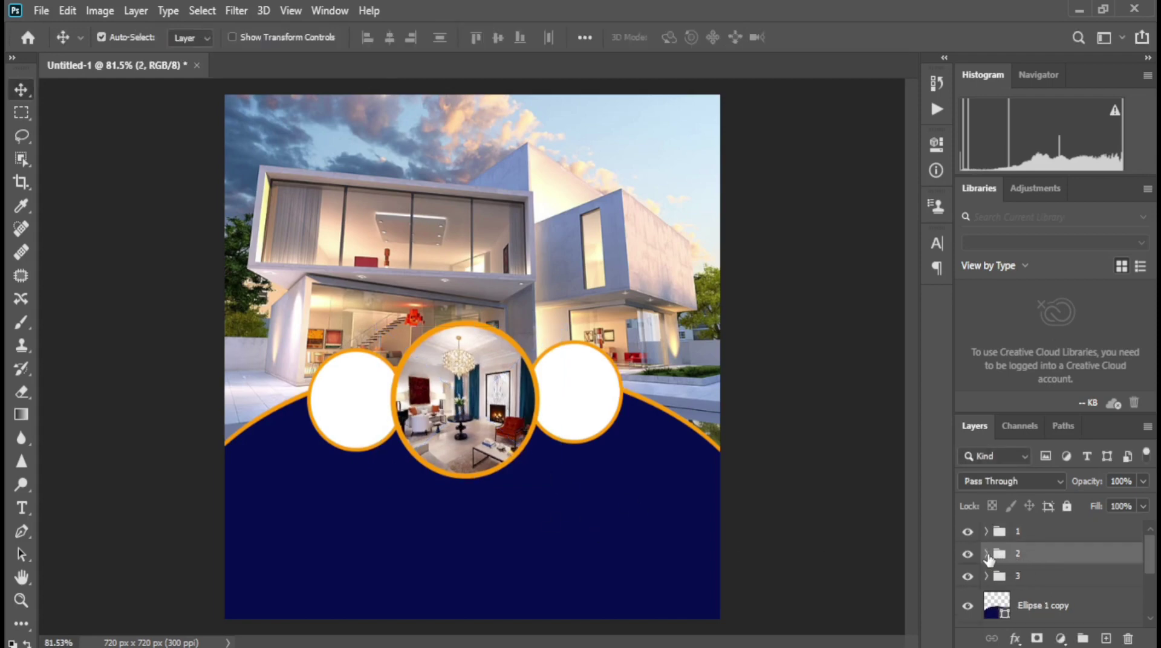
click(987, 555)
click(1050, 584)
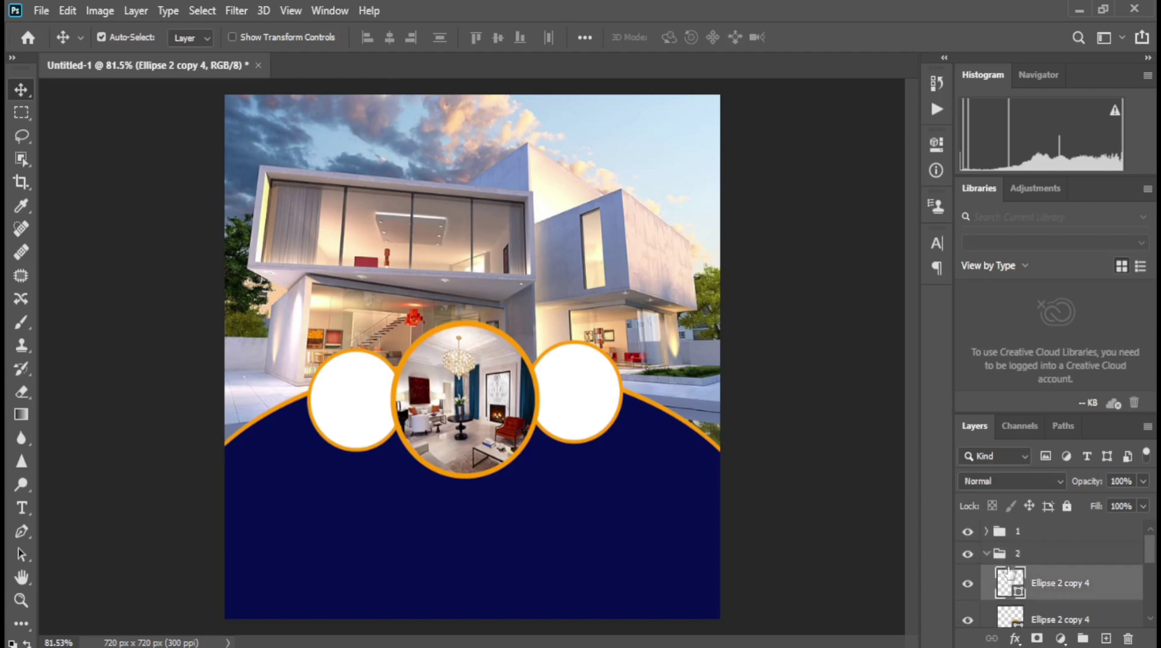
Step: Place the hotel bedroom photo linked, shrunk beside the centre circle
click(42, 11)
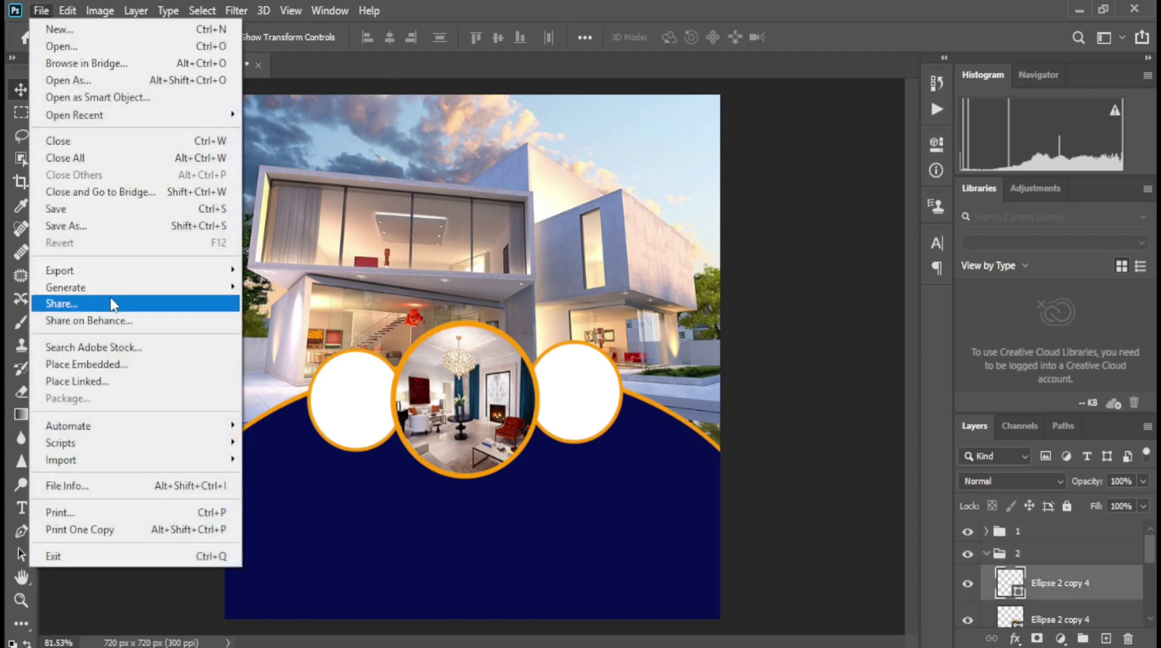
click(125, 383)
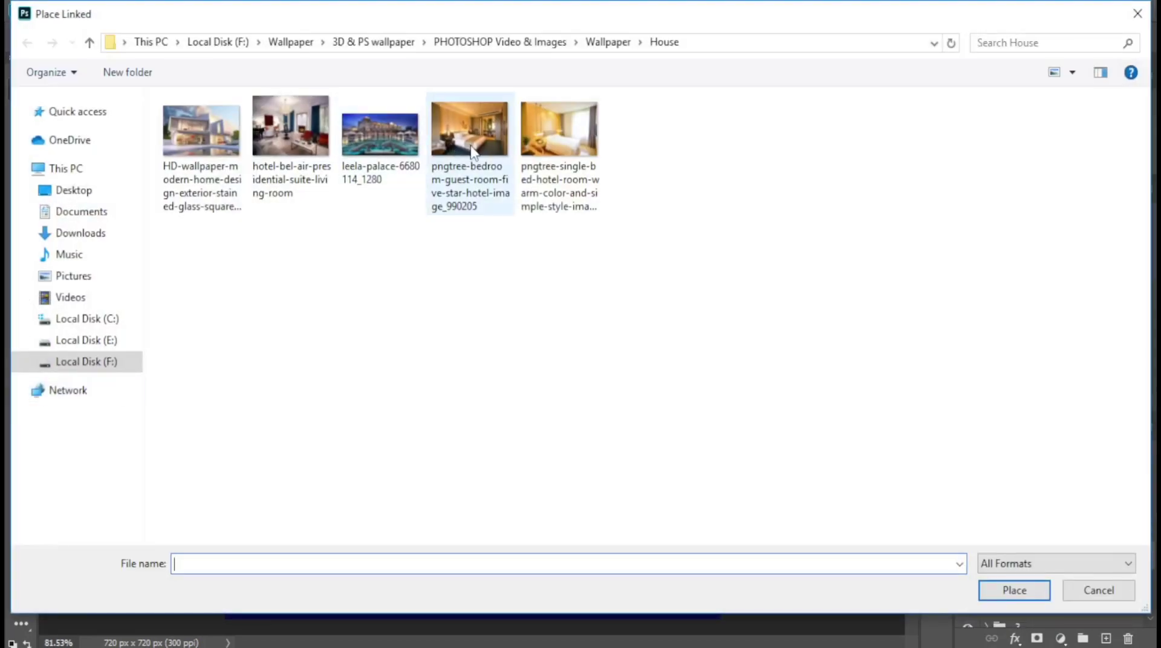
double_click(497, 139)
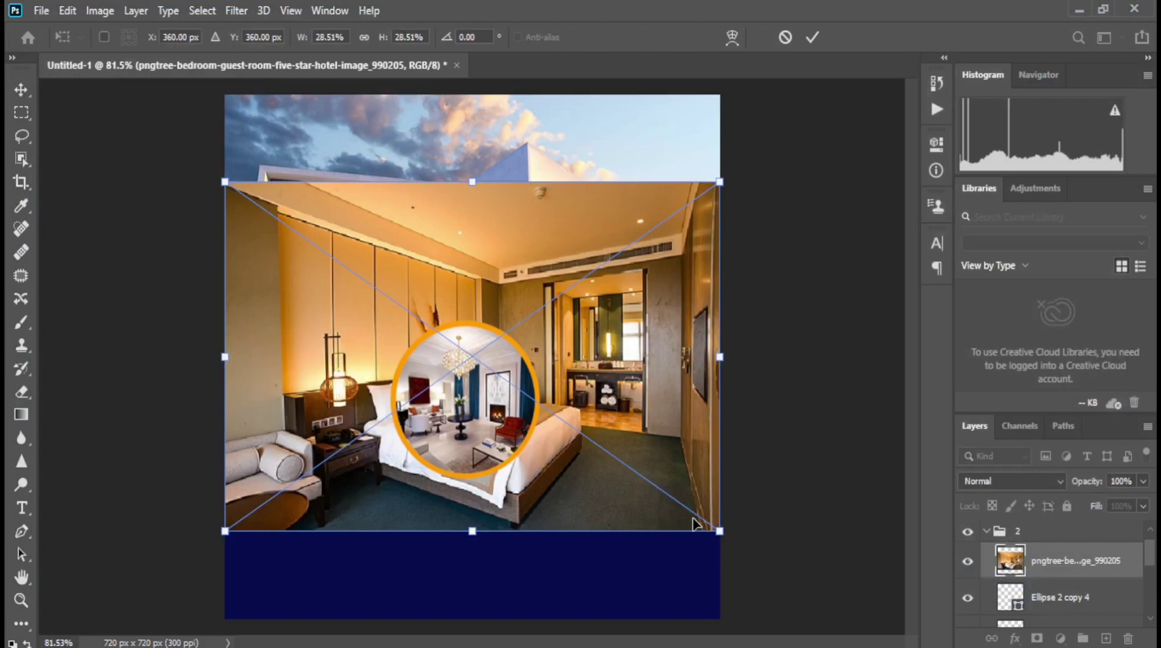
mouse_move(720, 531)
mouse_down()
mouse_move(680, 469)
mouse_move(644, 443)
mouse_up()
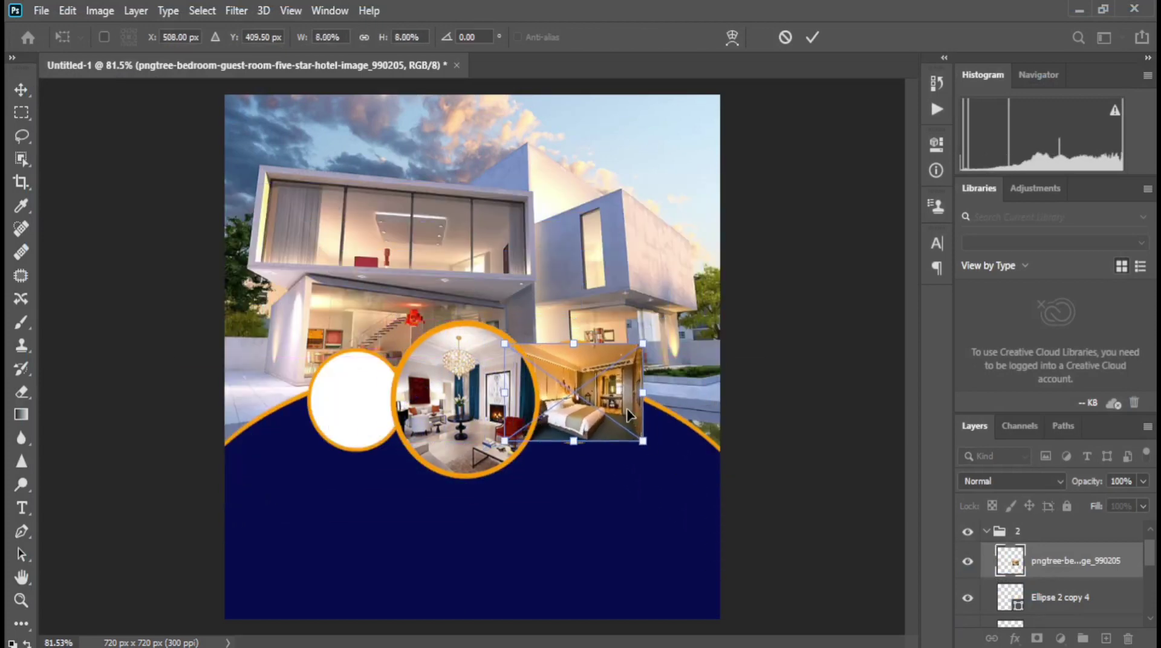
key(Return)
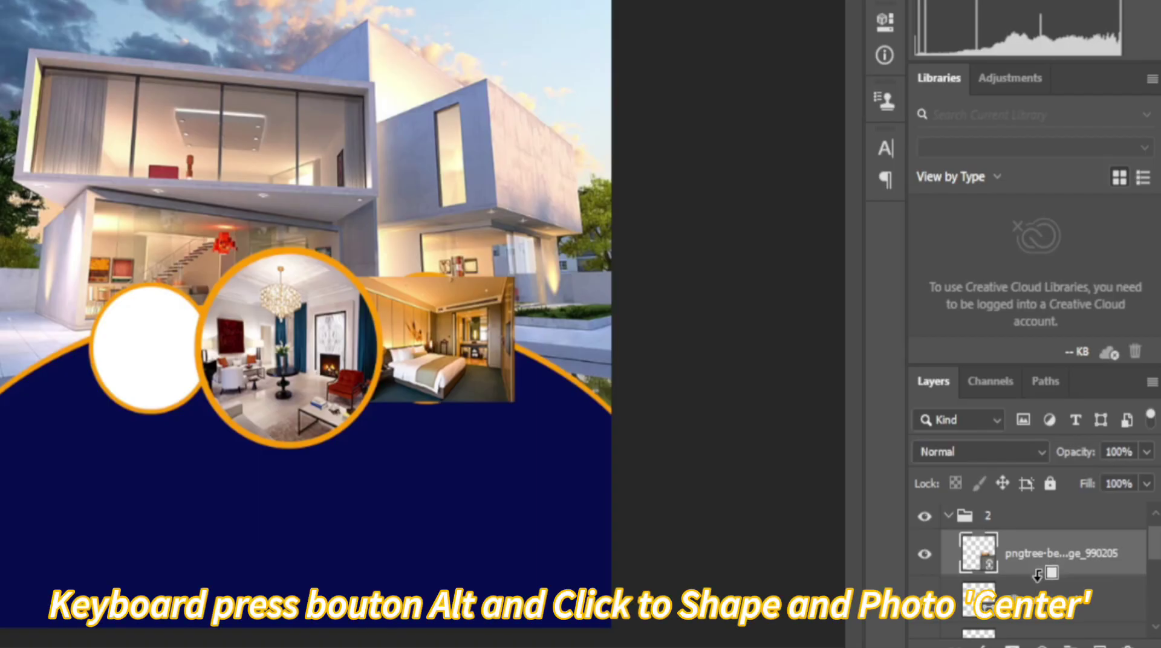
Step: Clip the bedroom photo into the right circle and scale it down to fit
alt+click(1038, 574)
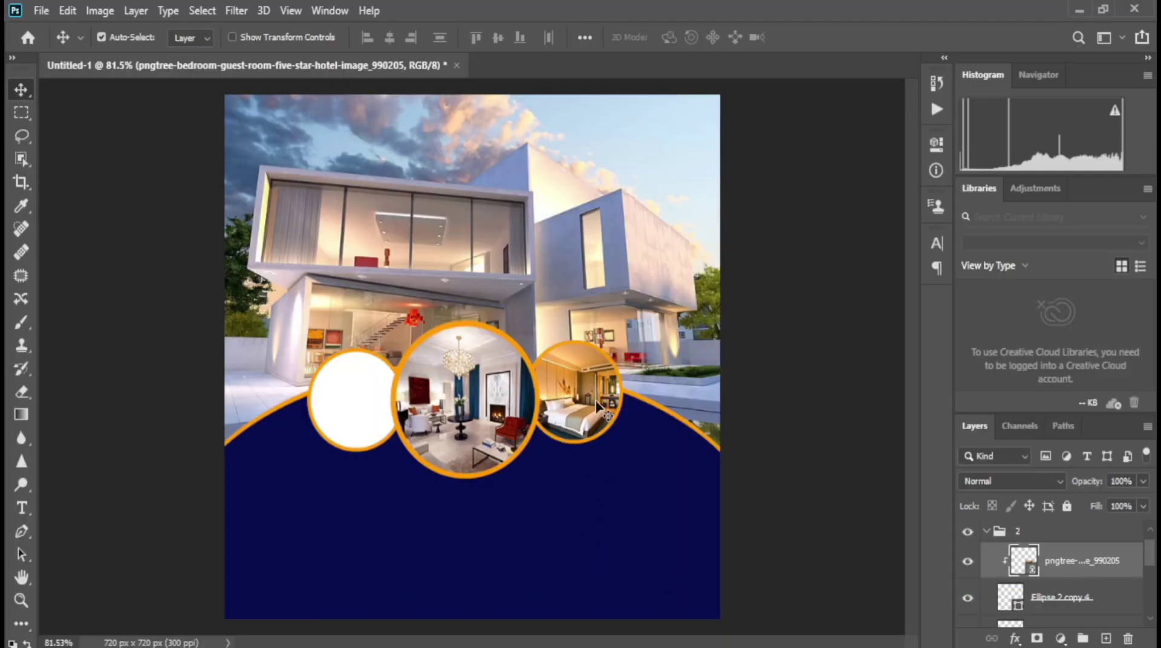
key(ctrl+t)
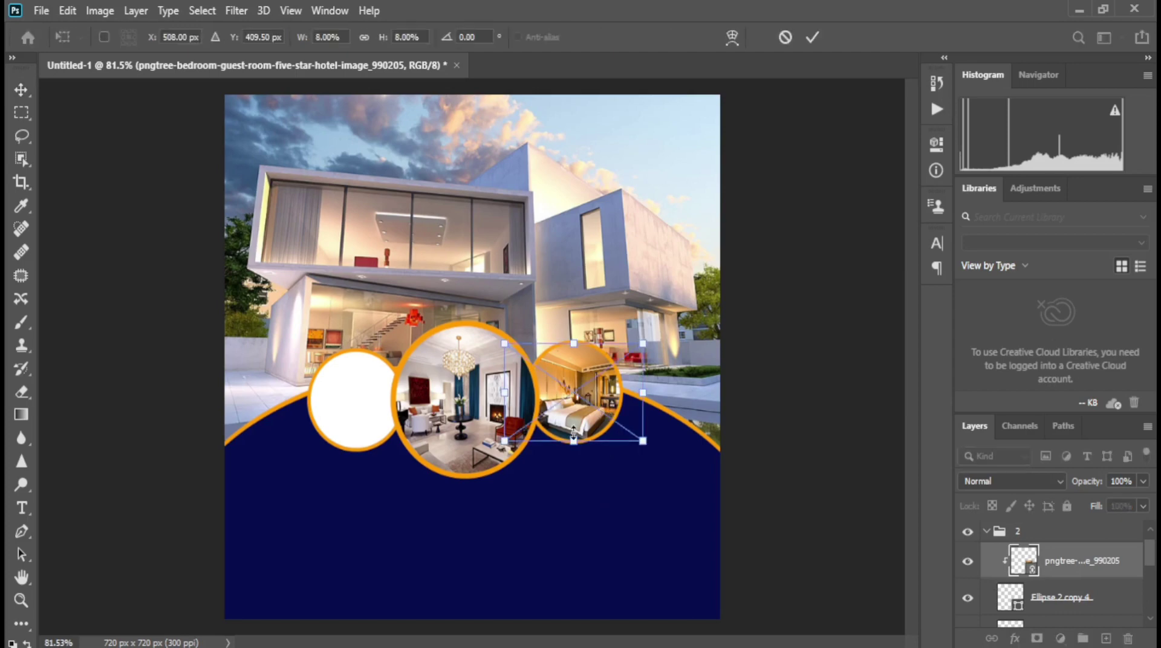
drag(654, 447, 634, 428)
key(Return)
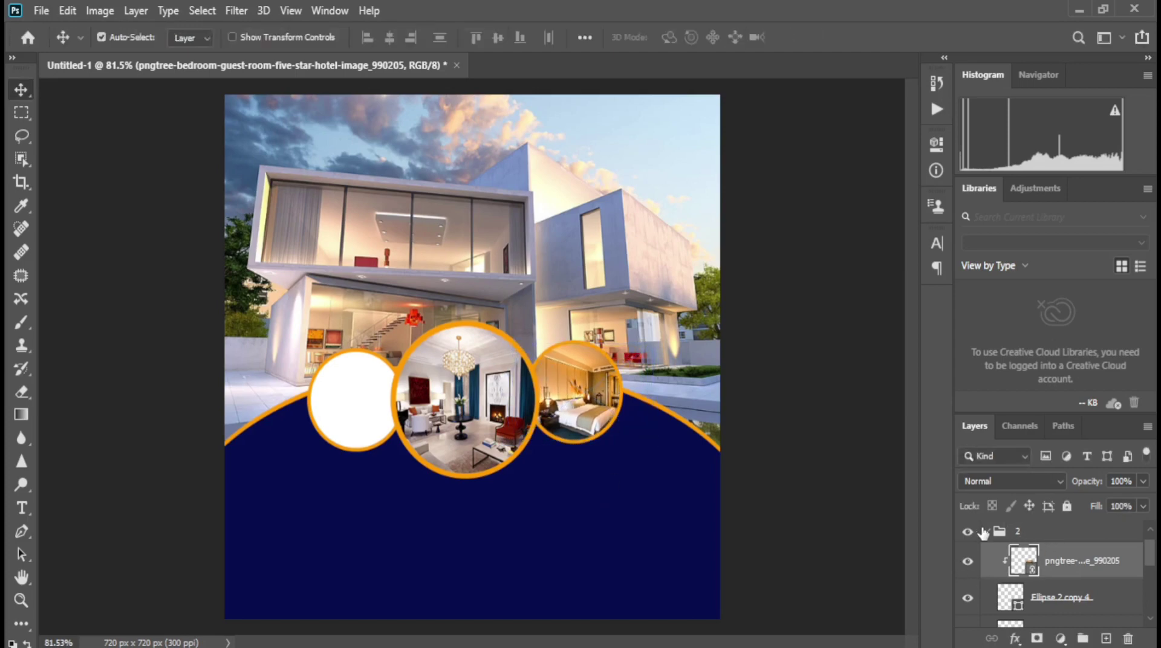
click(986, 531)
Step: Place the sofa photo as a linked image above the Ellipse 2 copy 3 layer in group 3
click(1016, 555)
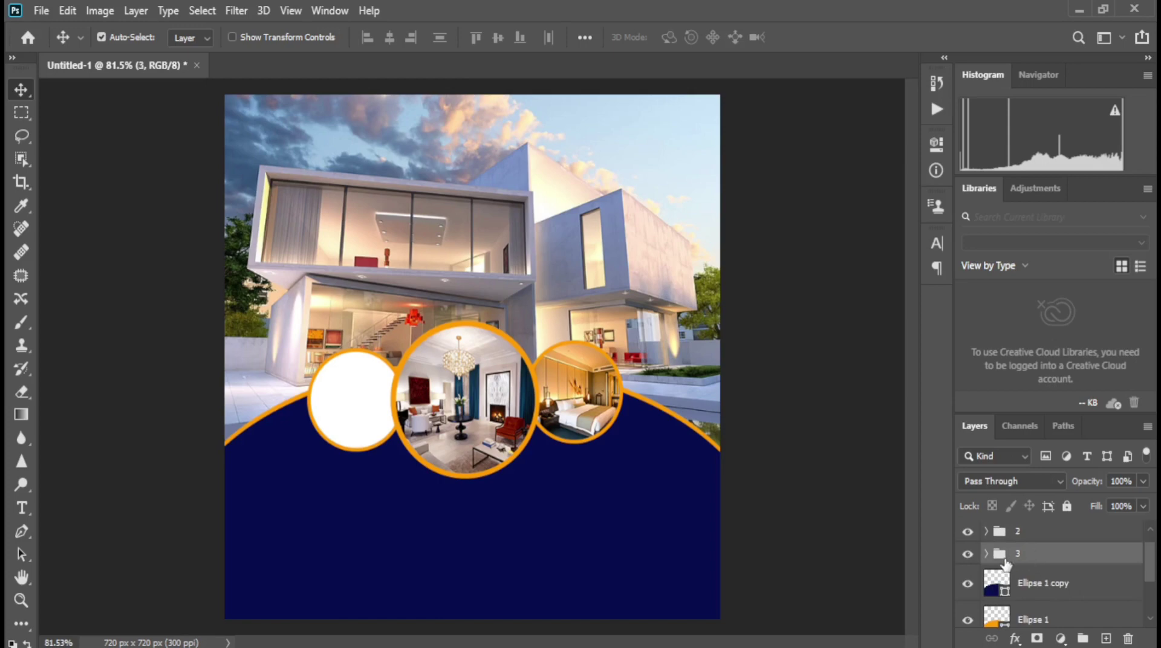
click(987, 554)
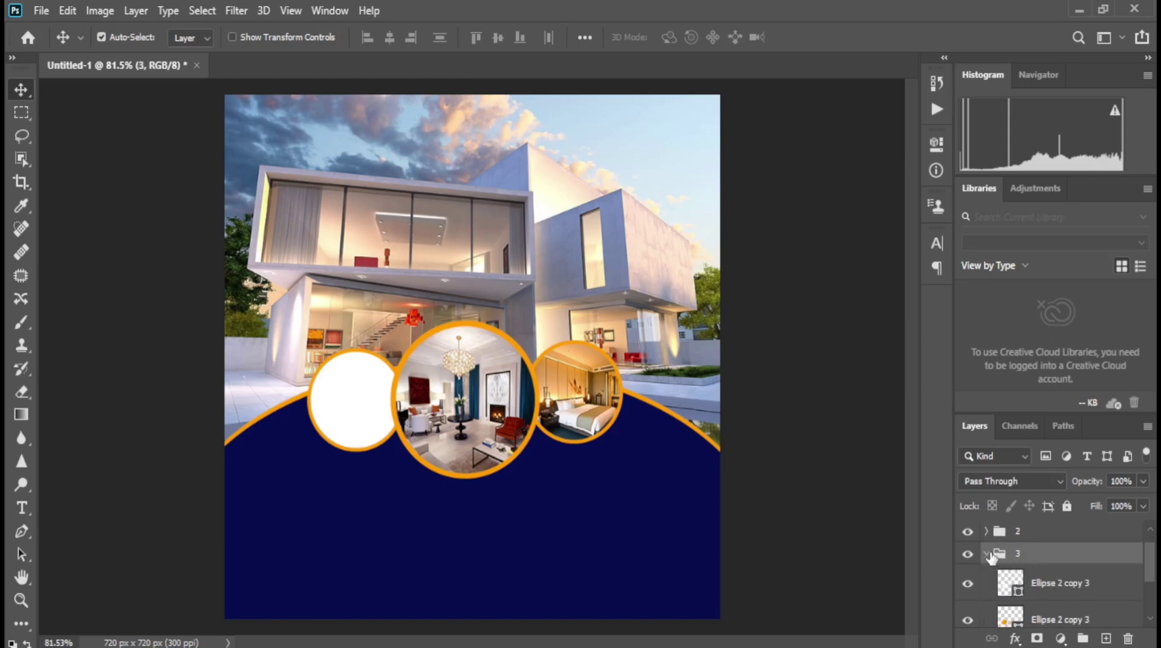
click(1068, 588)
click(38, 11)
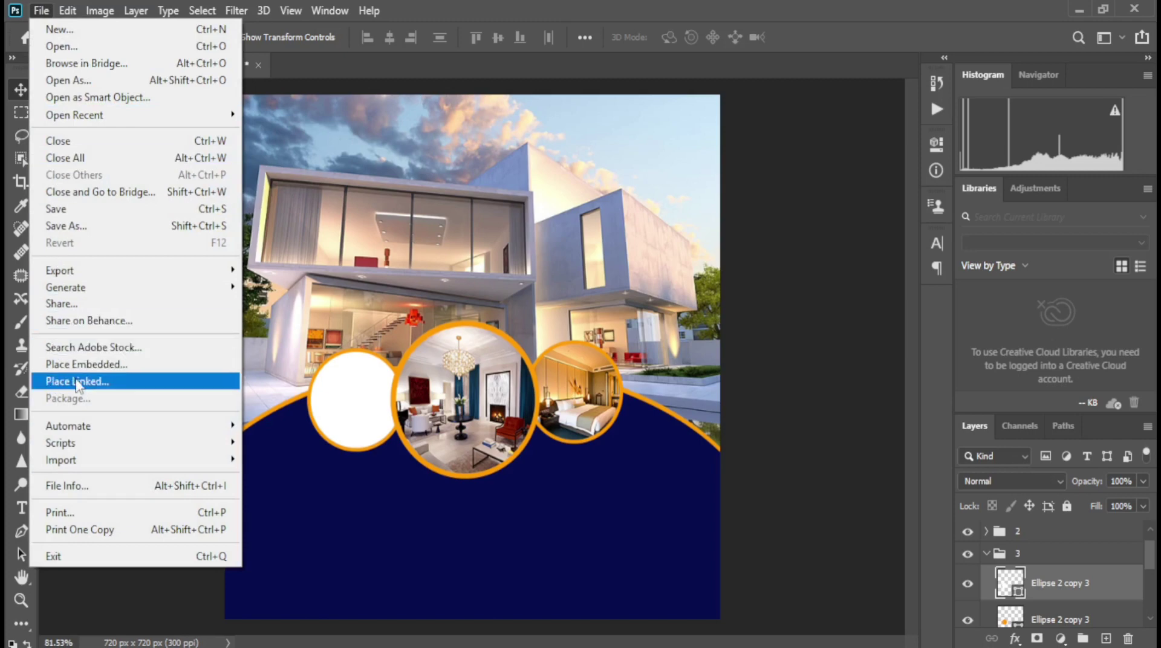
click(77, 382)
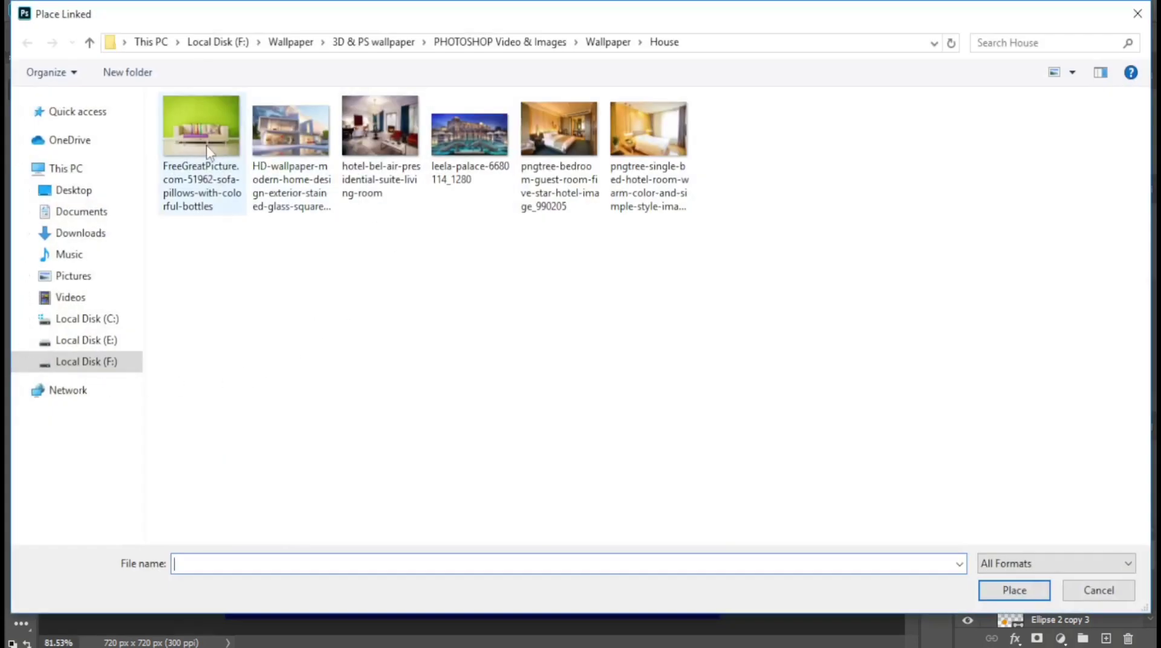
double_click(206, 147)
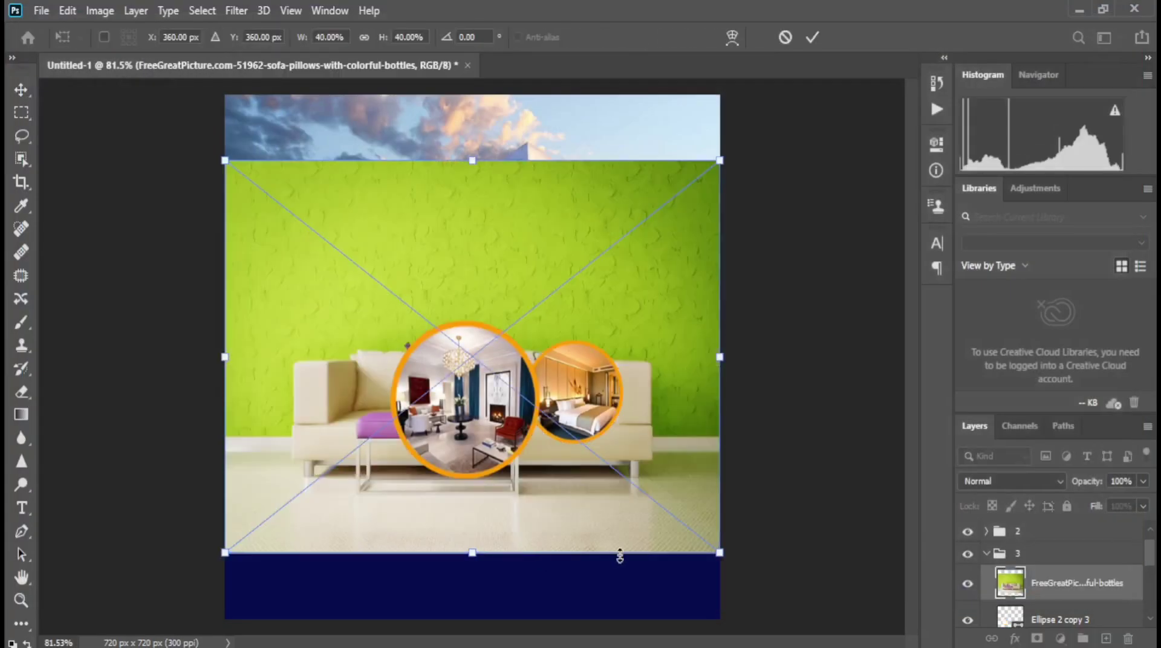
Step: Shrink the sofa photo, move it over the empty left circle, and clip it to the circle
drag(710, 557, 536, 405)
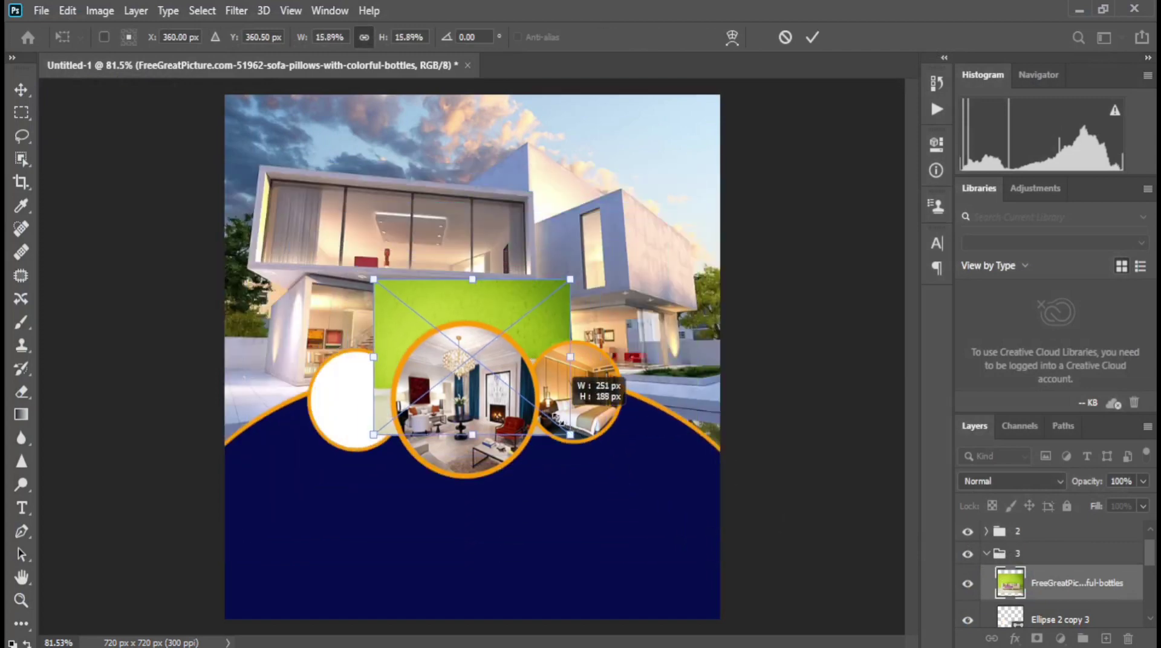
drag(522, 342, 405, 377)
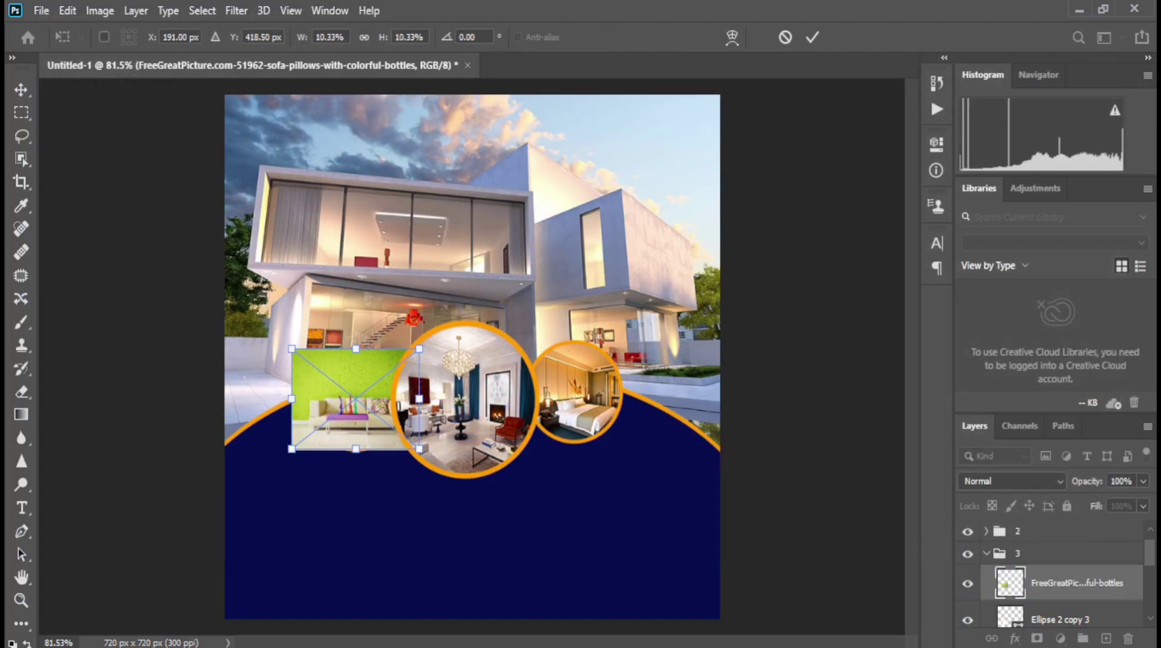
key(Return)
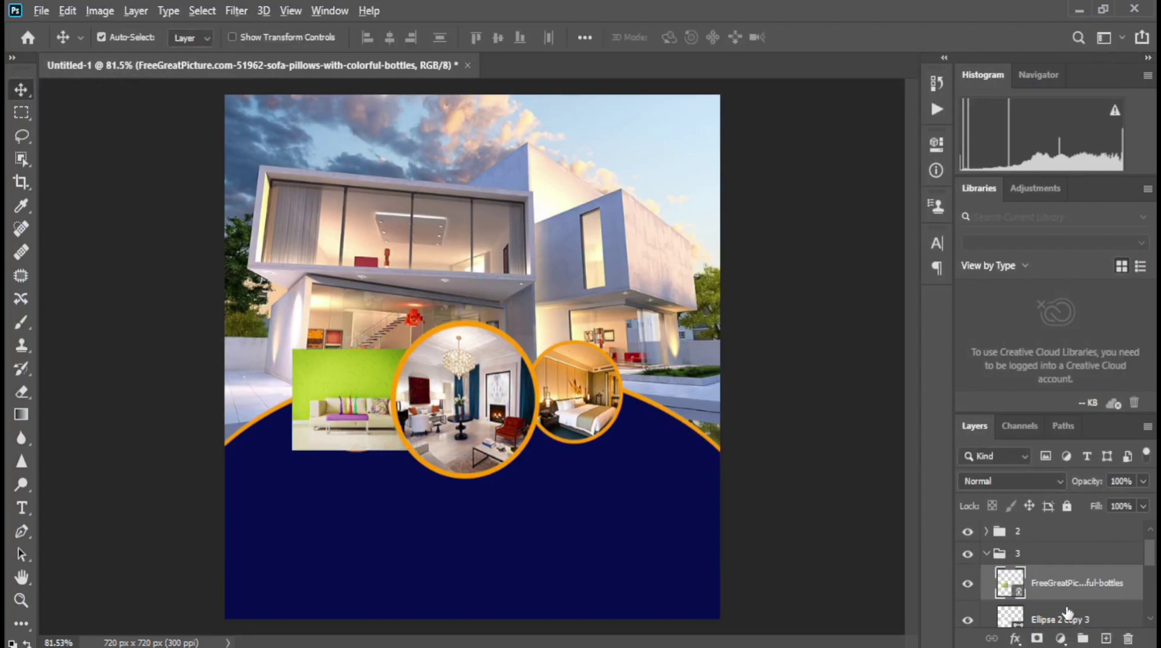
alt+click(1058, 595)
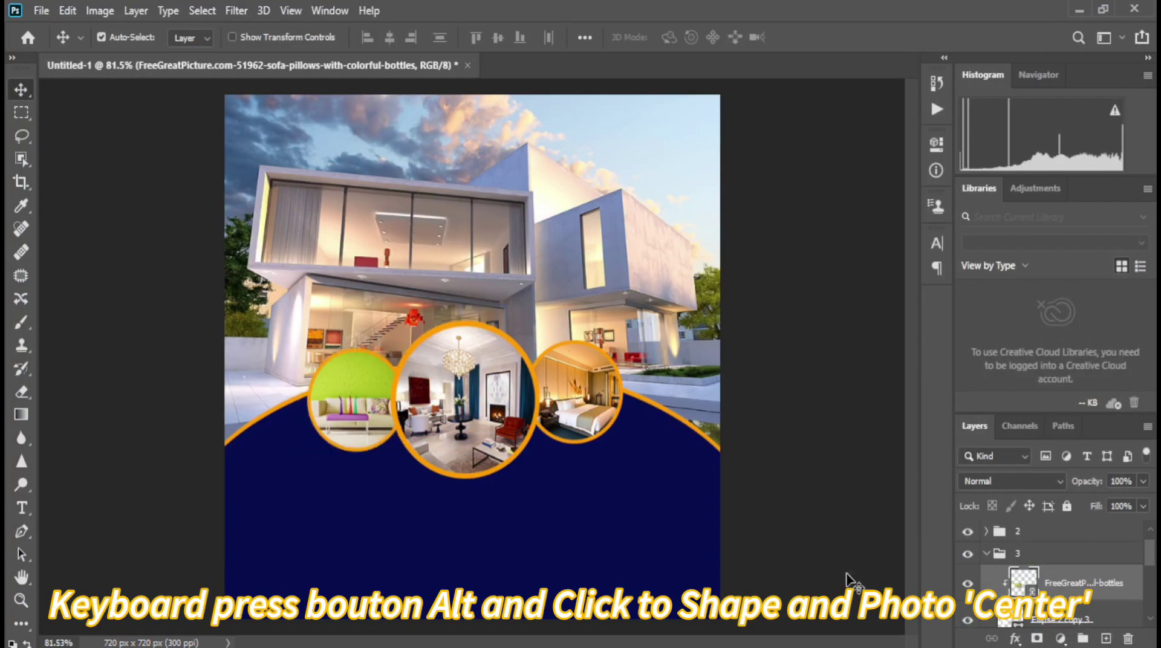
Step: Narrow the clipped sofa photo to fit the circle, then collapse group 3
key(ctrl+t)
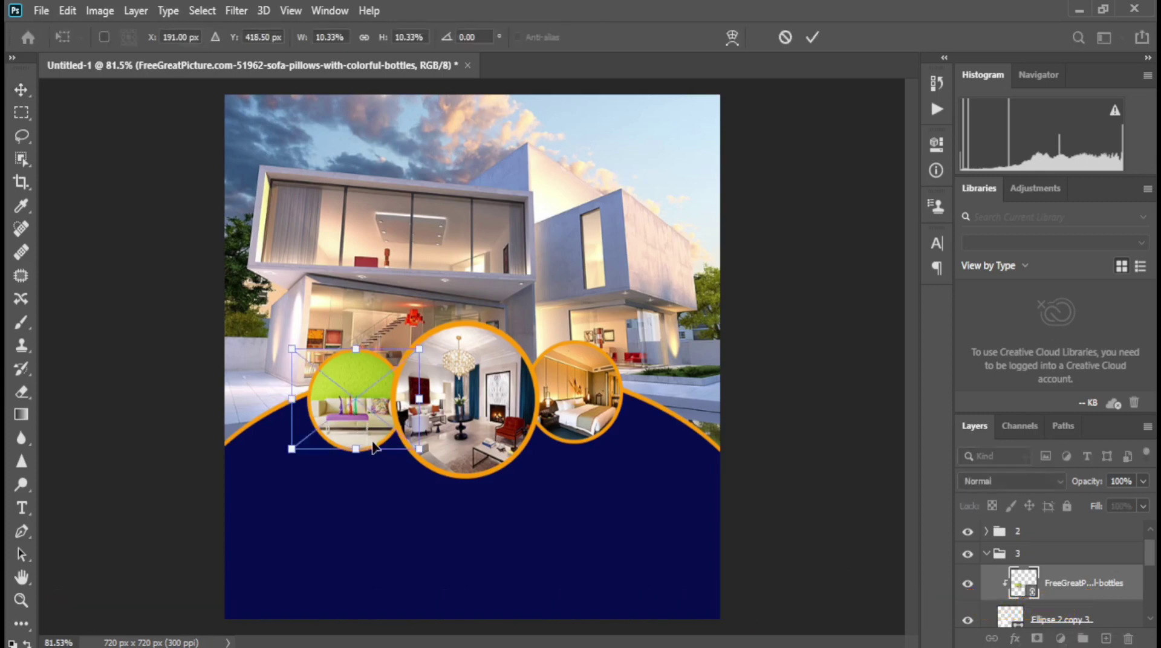
drag(292, 399, 307, 399)
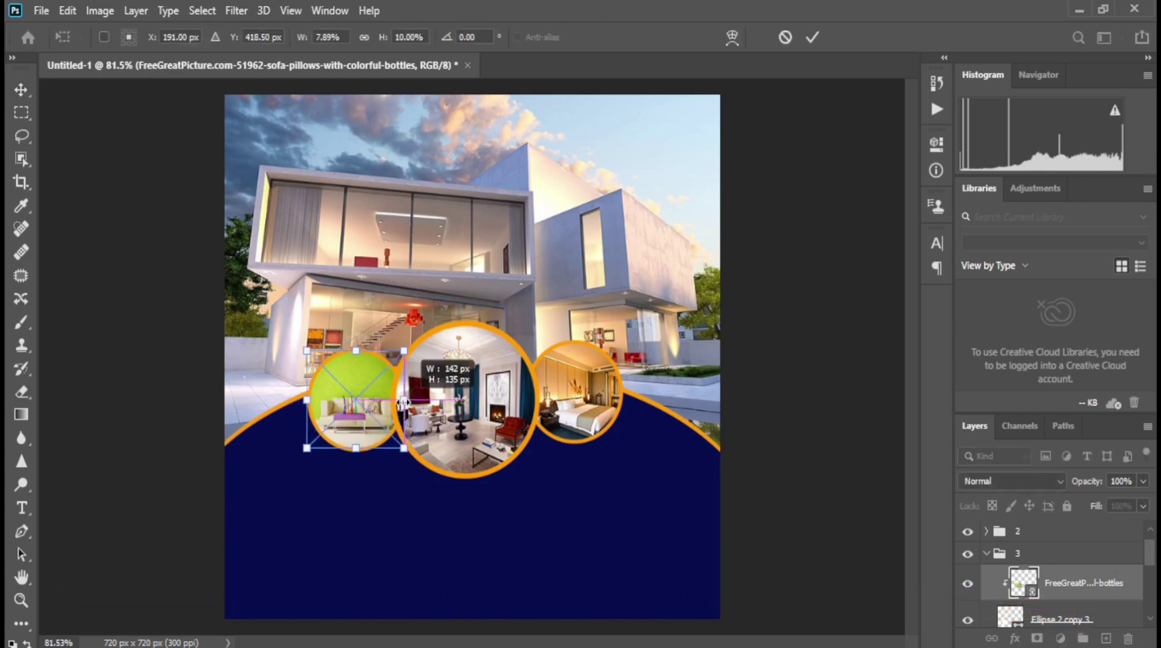
drag(357, 356, 361, 358)
key(Return)
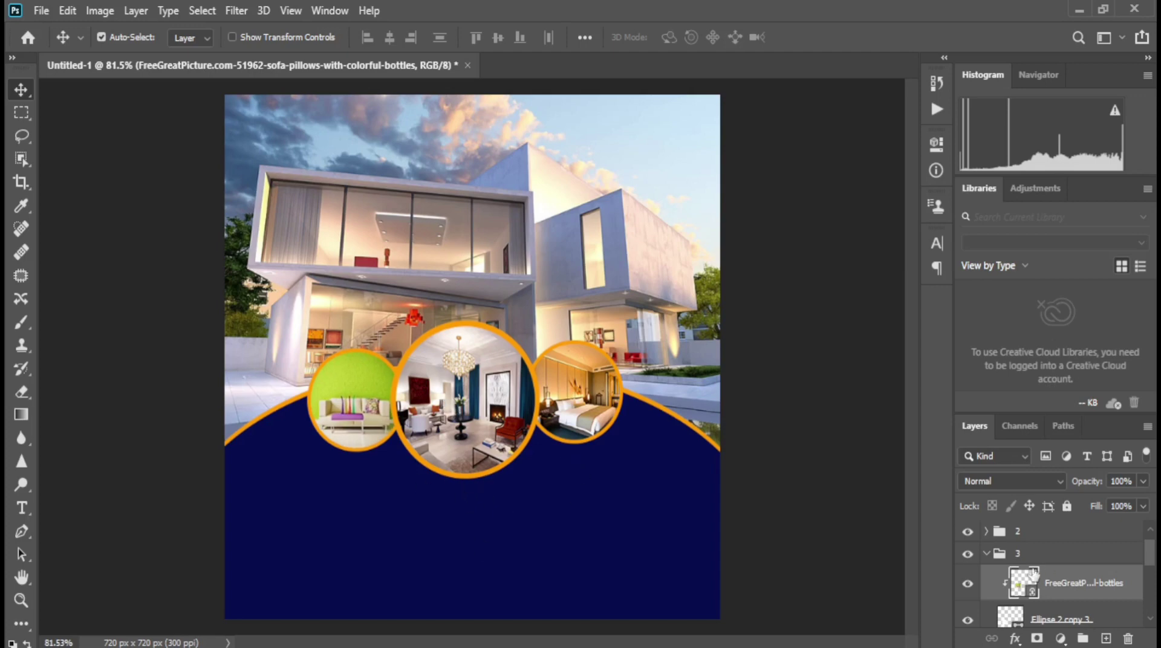
click(987, 556)
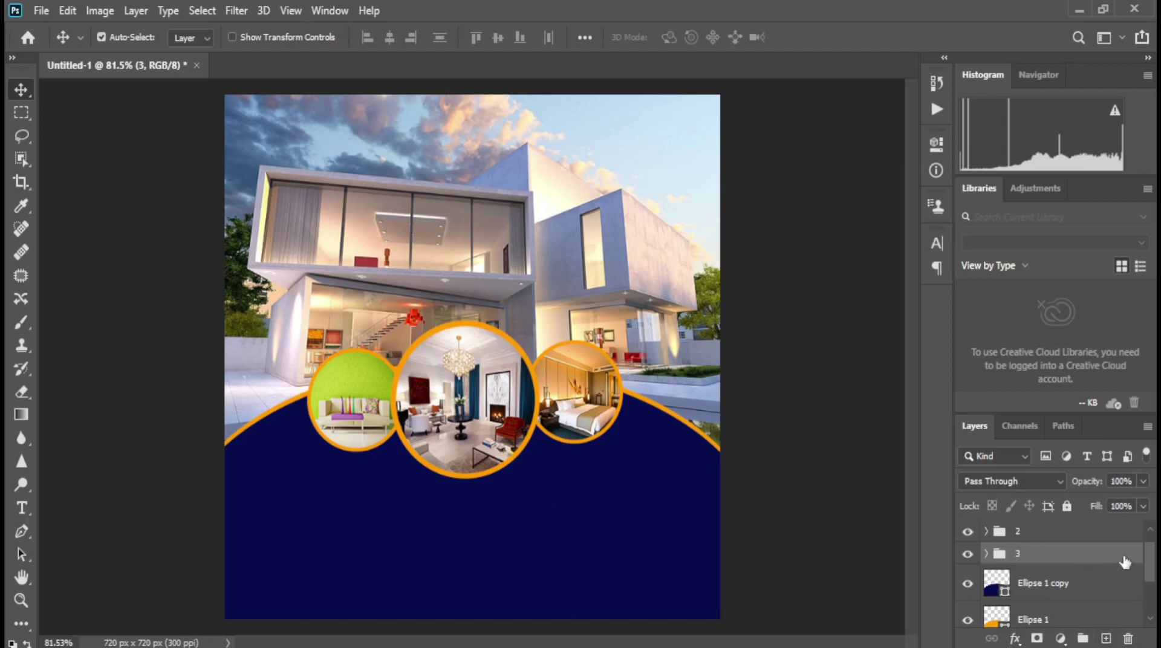
scroll(1151, 574, up, 1)
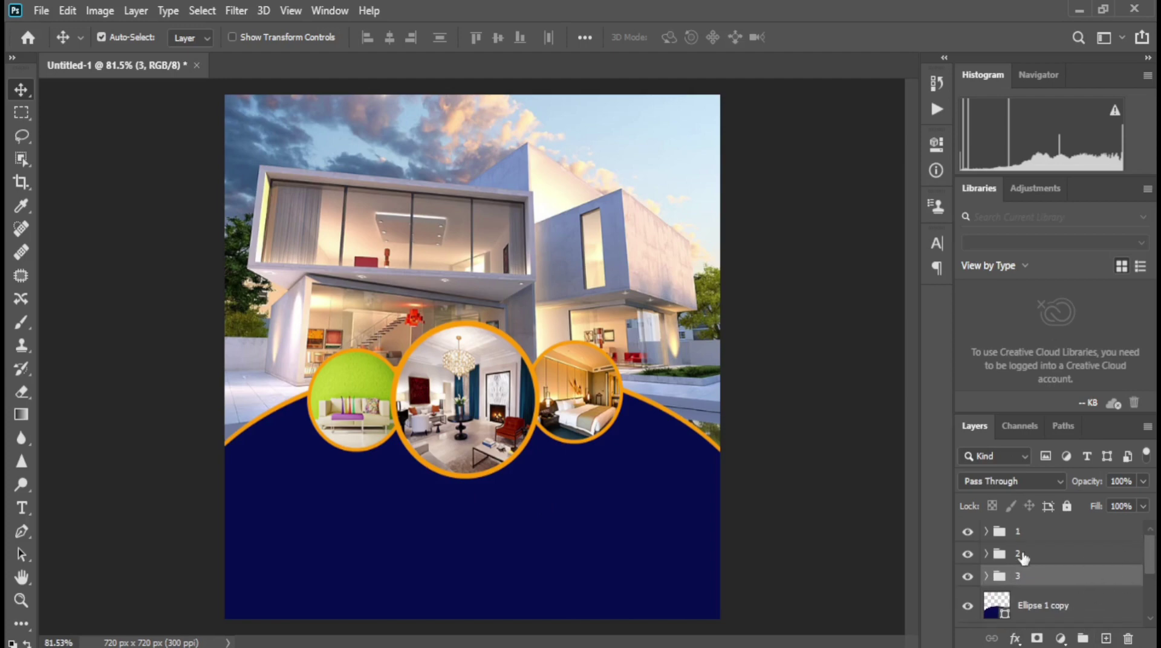
Step: Add a drop shadow to group 1: opacity 26%, angle 61°, distance 9 px, spread 26%, size 10 px
click(1050, 538)
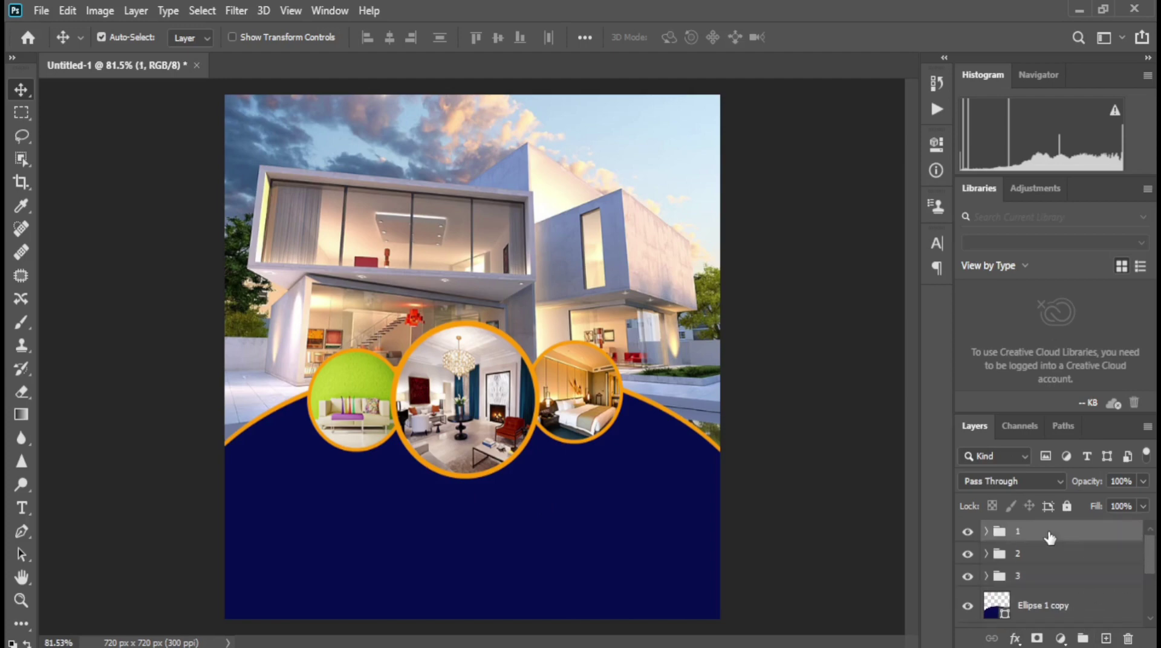
double_click(1112, 538)
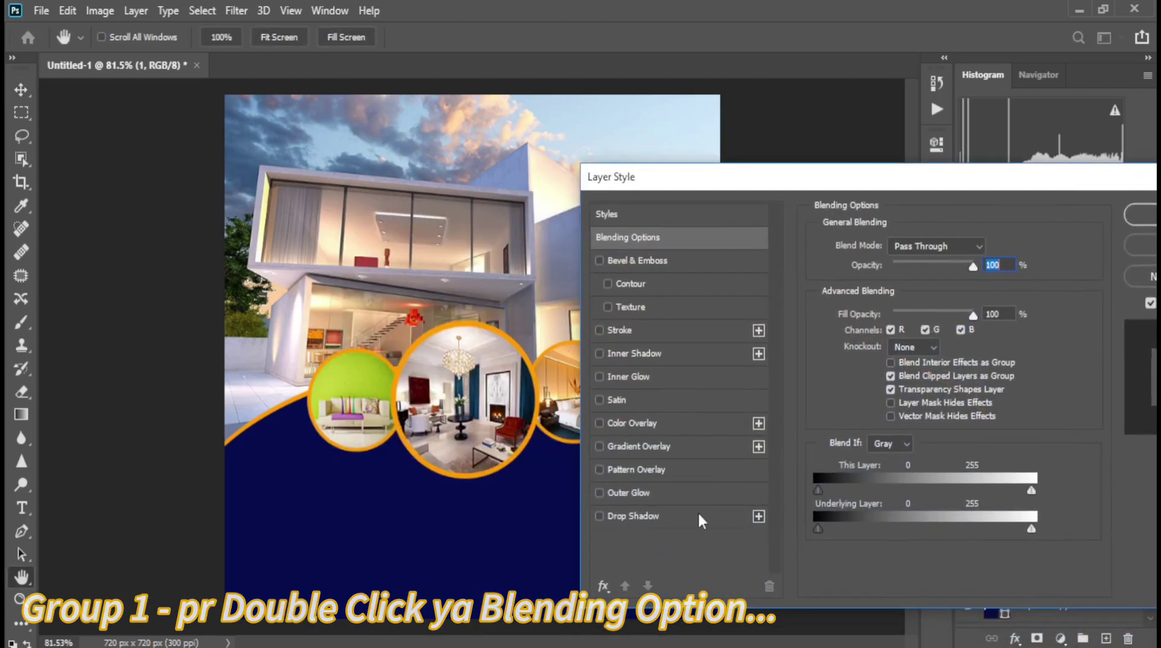
click(623, 515)
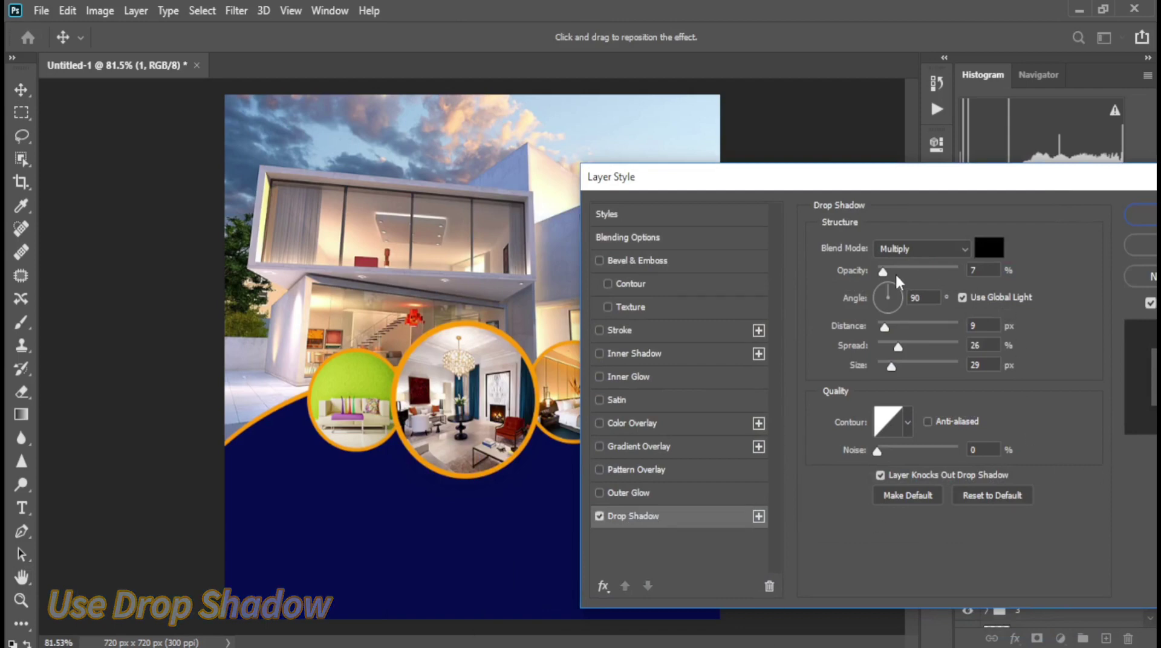
drag(888, 273, 906, 277)
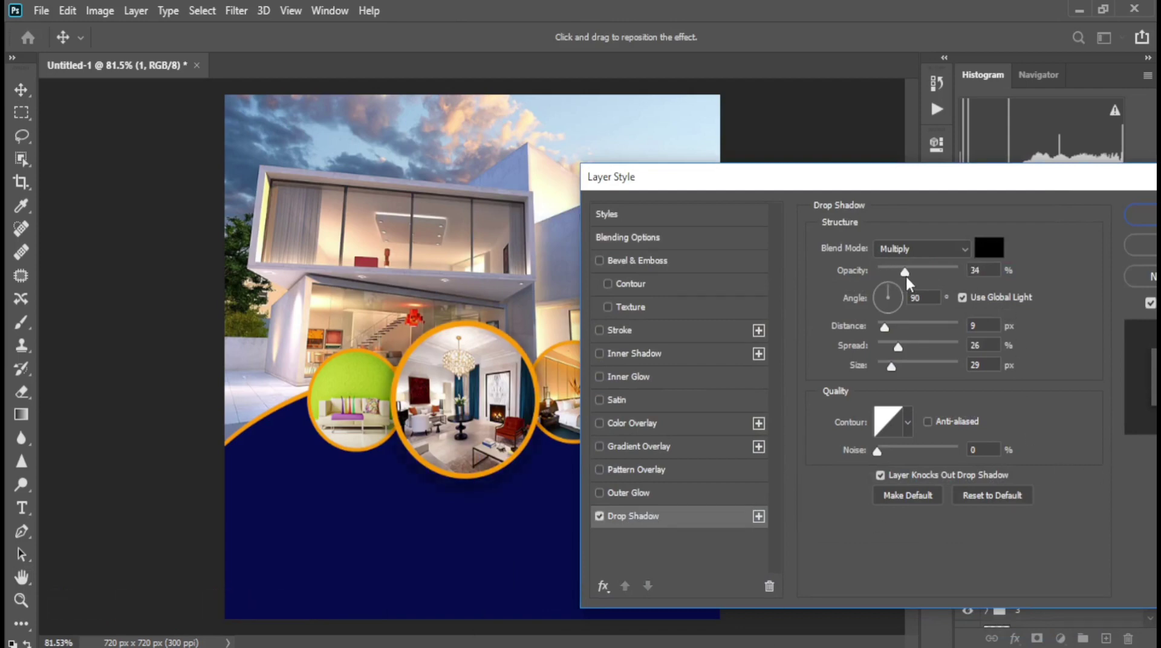
mouse_move(888, 331)
mouse_down()
mouse_move(895, 369)
mouse_move(885, 370)
mouse_up()
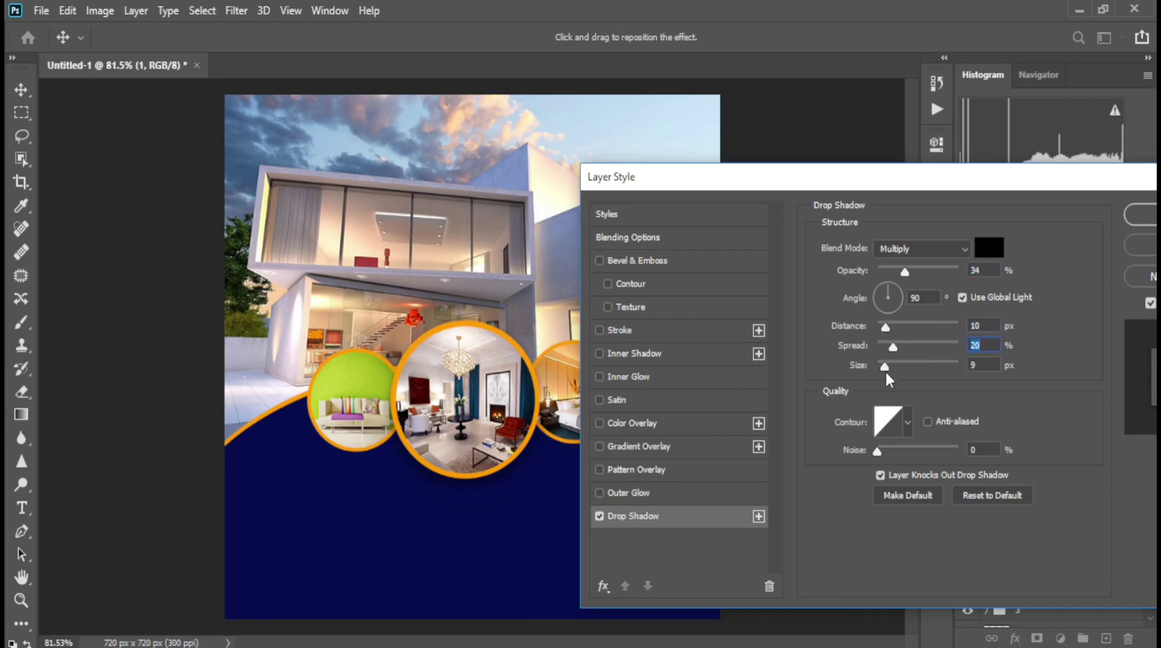
click(887, 370)
drag(906, 347, 880, 331)
click(886, 332)
click(913, 275)
drag(914, 274, 900, 273)
click(893, 287)
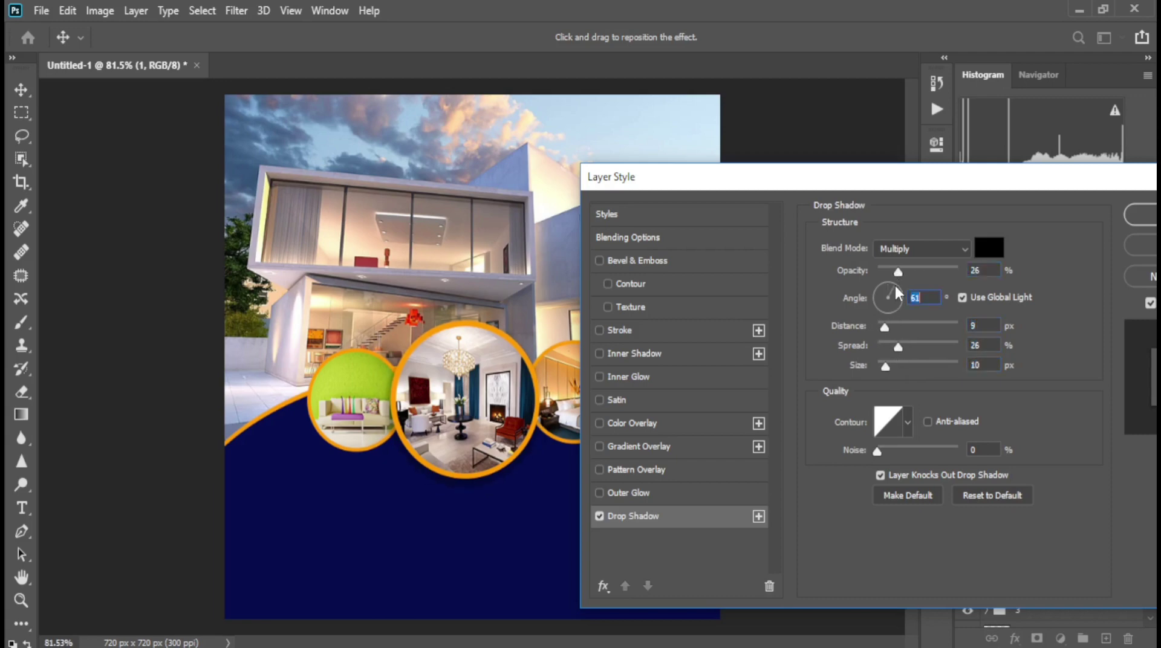
click(1142, 217)
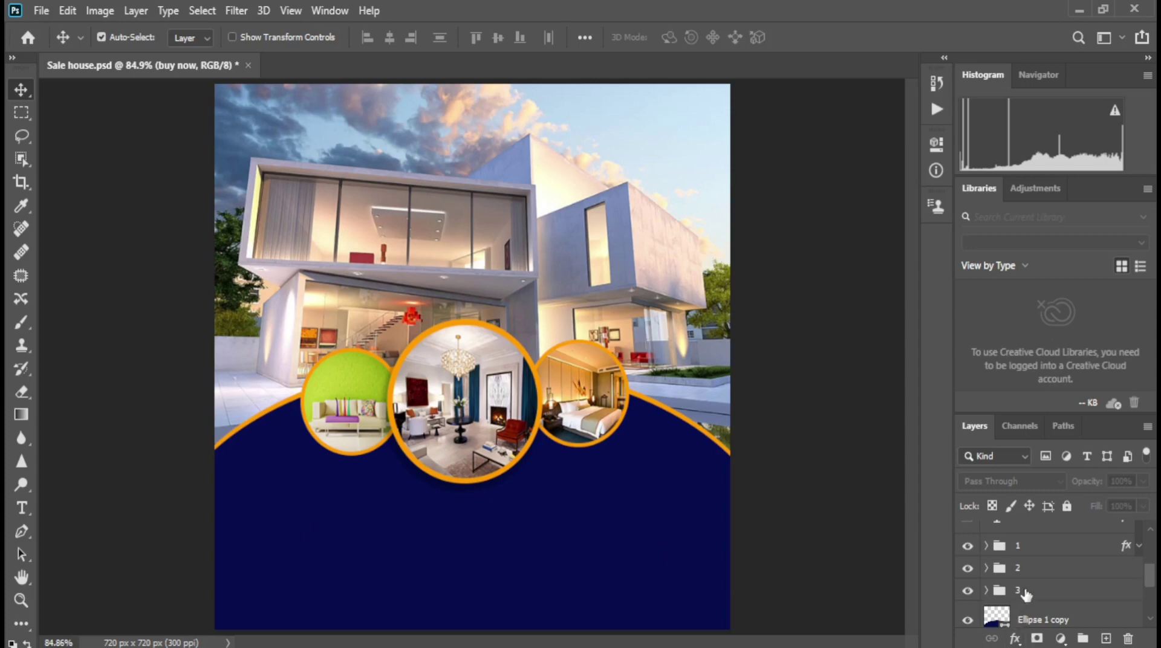
Step: Make the MODERN HOME title and FOR SALE line layers visible
scroll(1019, 583, up, 1)
click(968, 540)
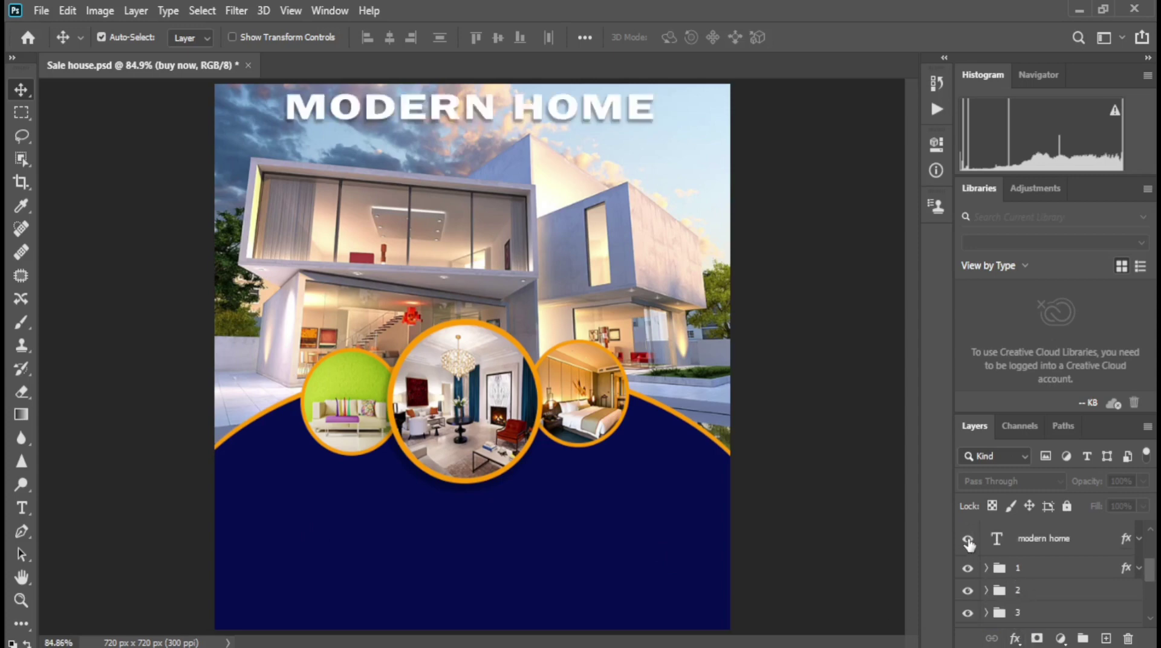
scroll(1034, 551, up, 2)
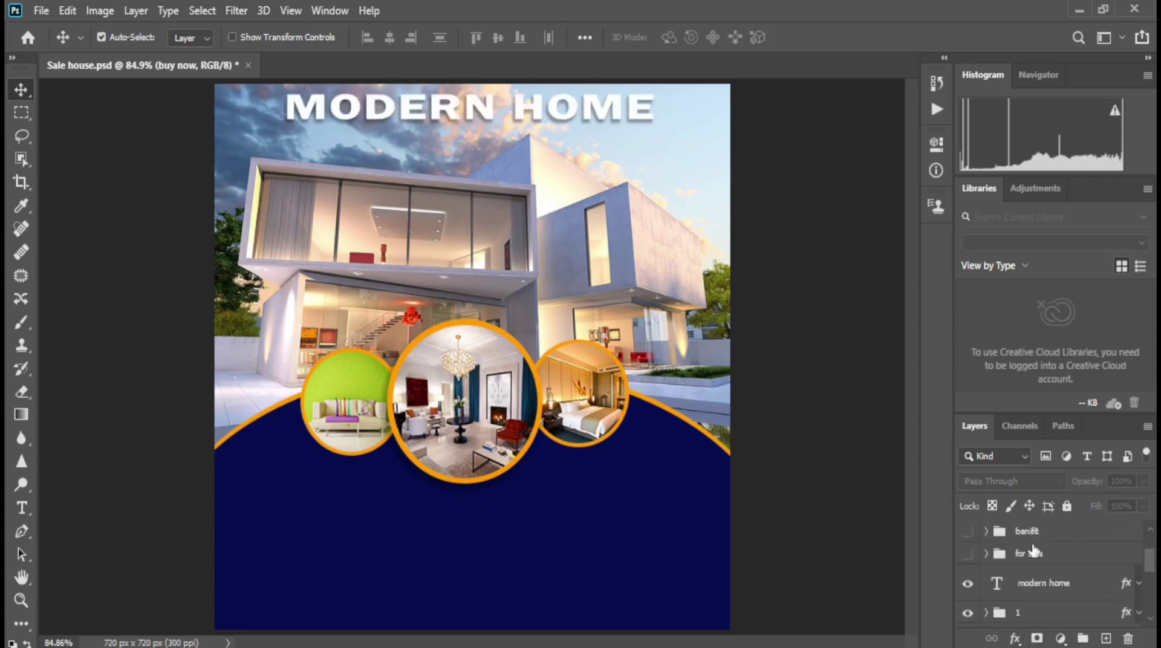
click(968, 554)
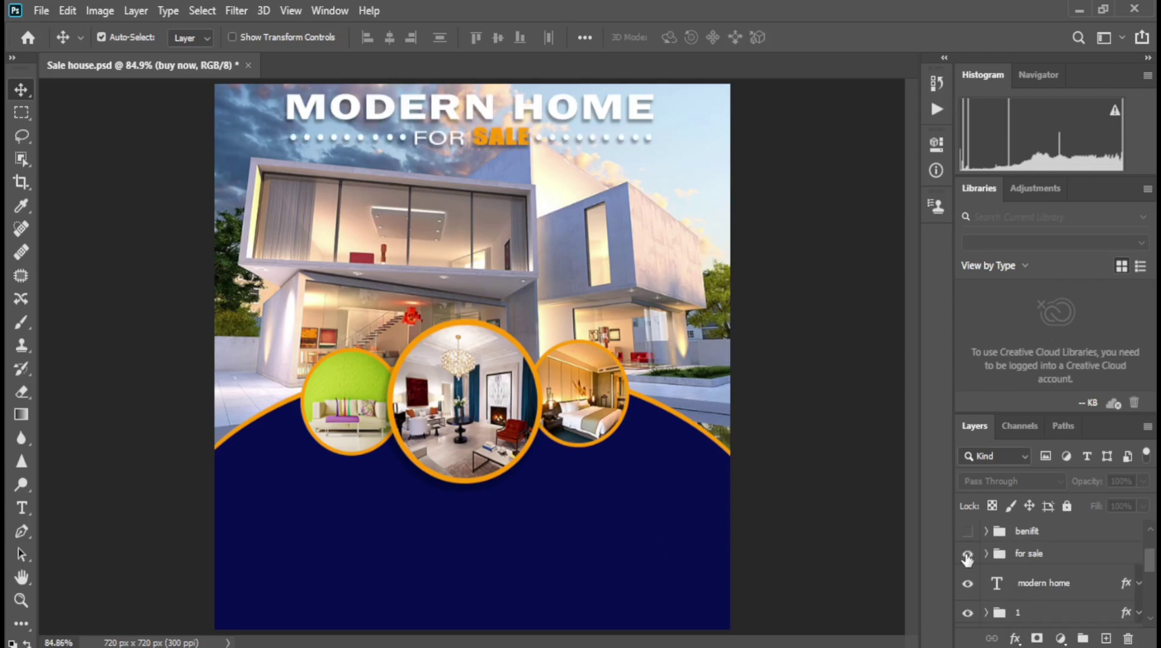
Step: Make the feature list, phone contact, website and BUY NOW layers visible
scroll(1010, 580, up, 1)
scroll(1023, 578, up, 2)
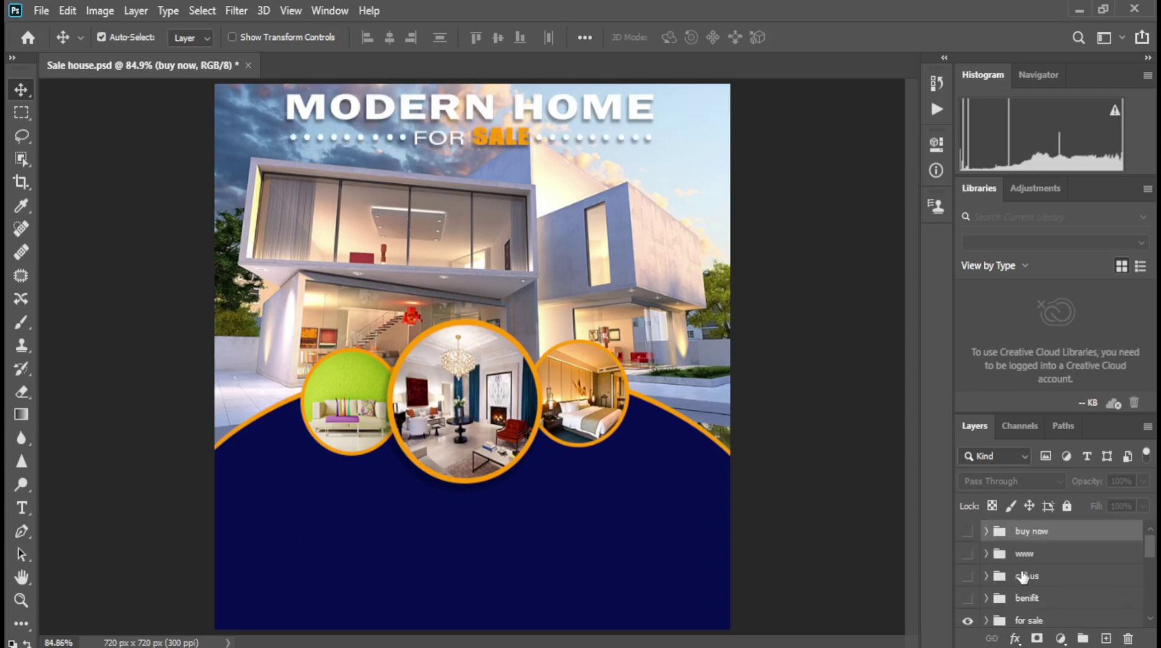
click(967, 599)
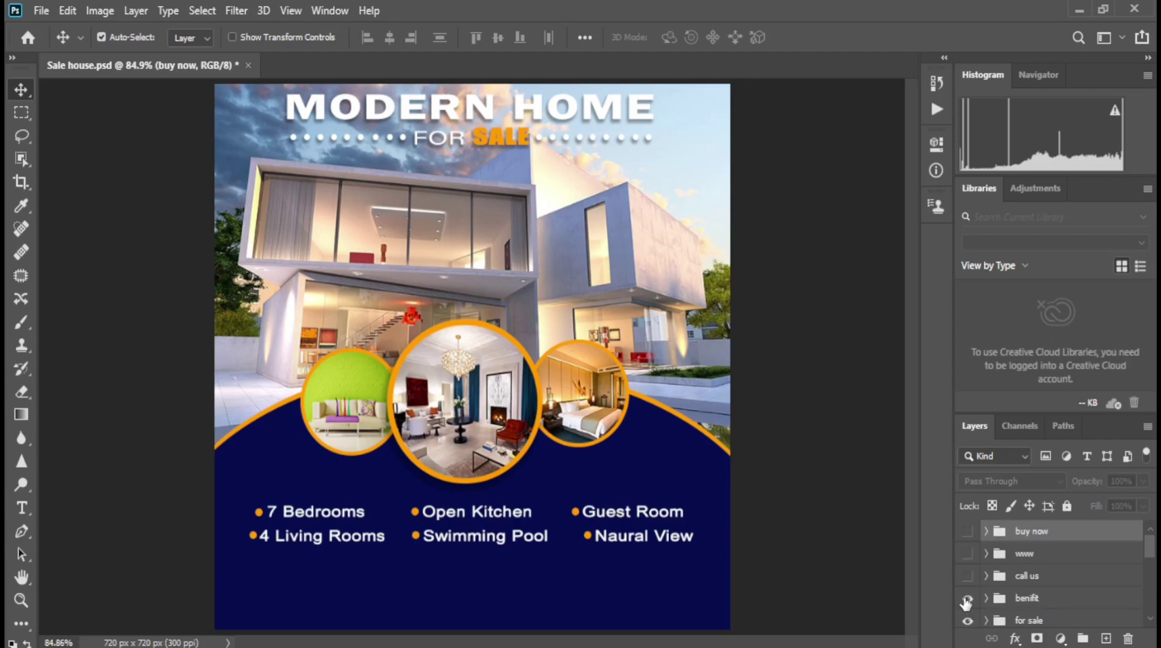
click(967, 577)
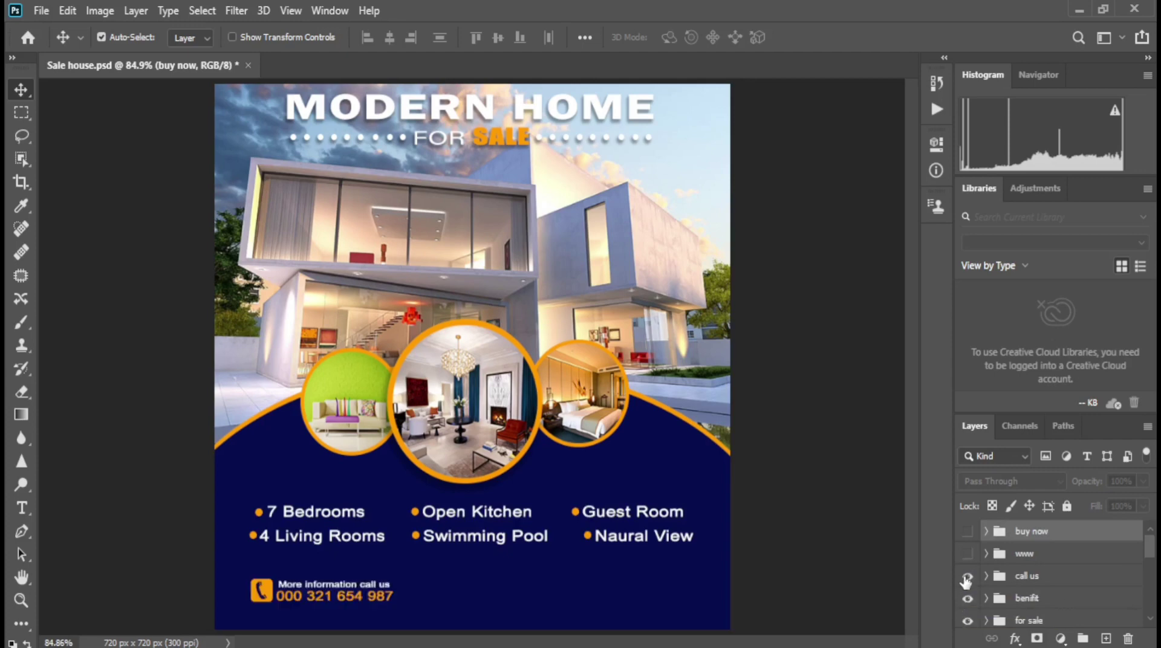
click(969, 554)
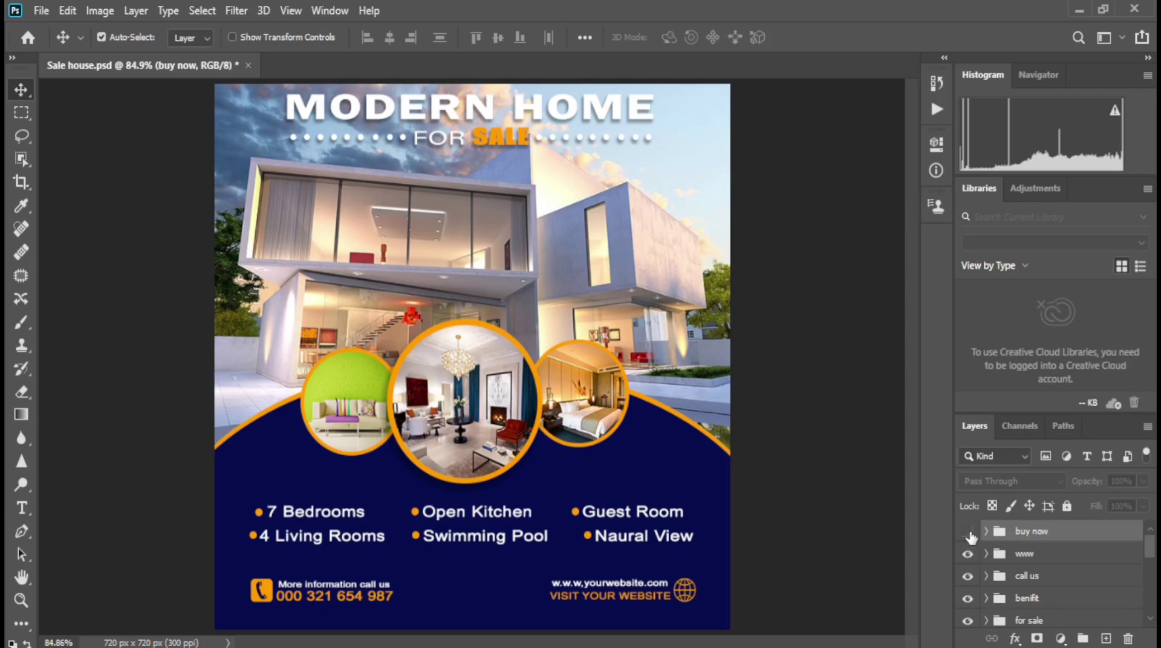
click(968, 532)
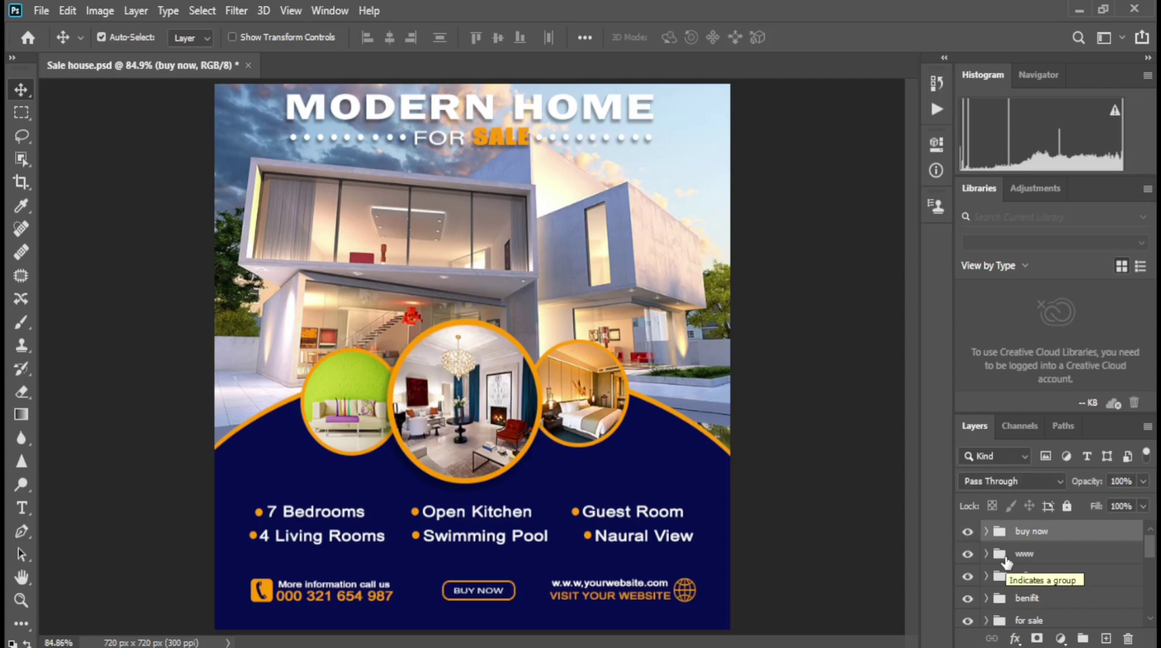
click(20, 624)
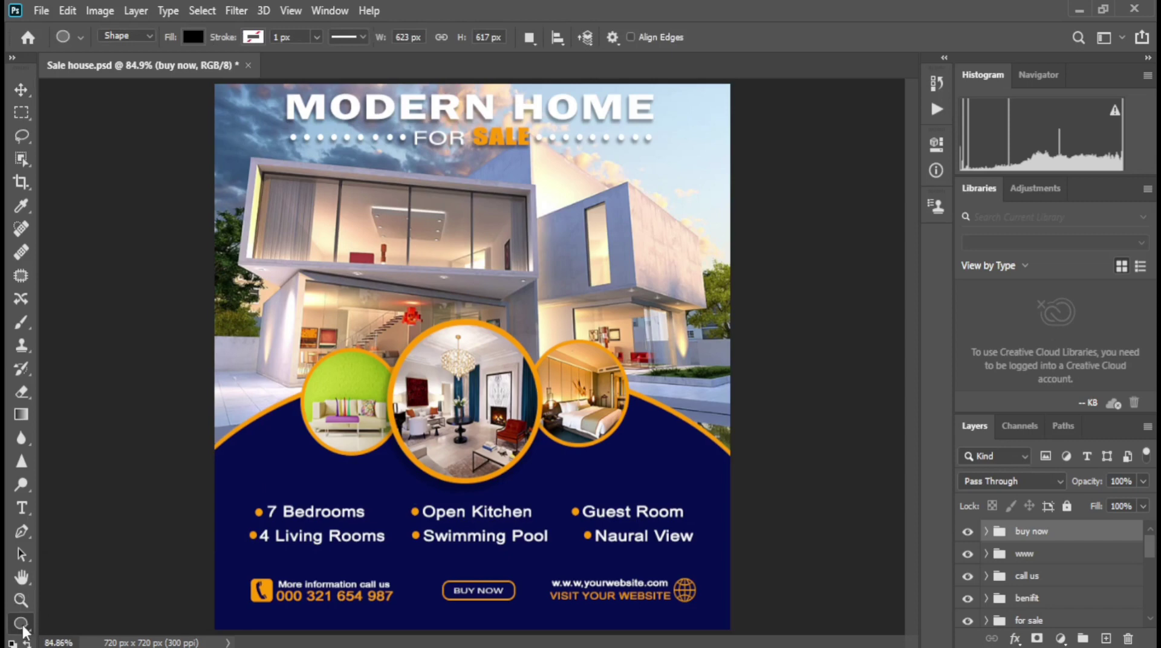
Step: Draw an ellipse over the house's right side and fill it with orange
scroll(668, 271, up, 3)
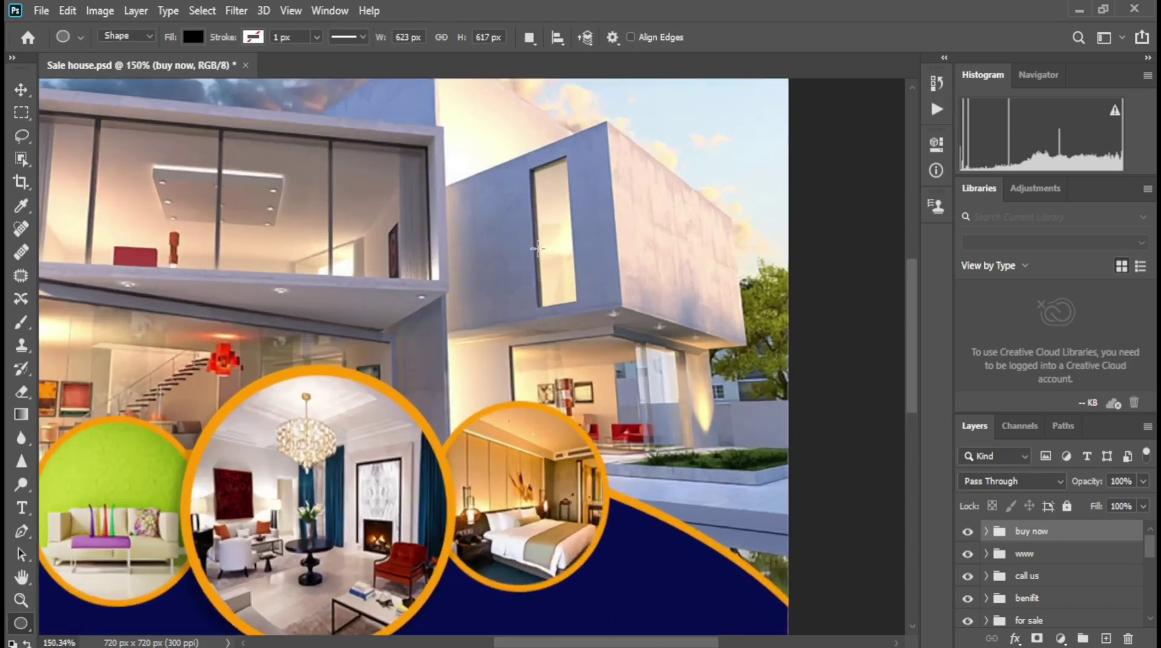
drag(537, 248, 772, 401)
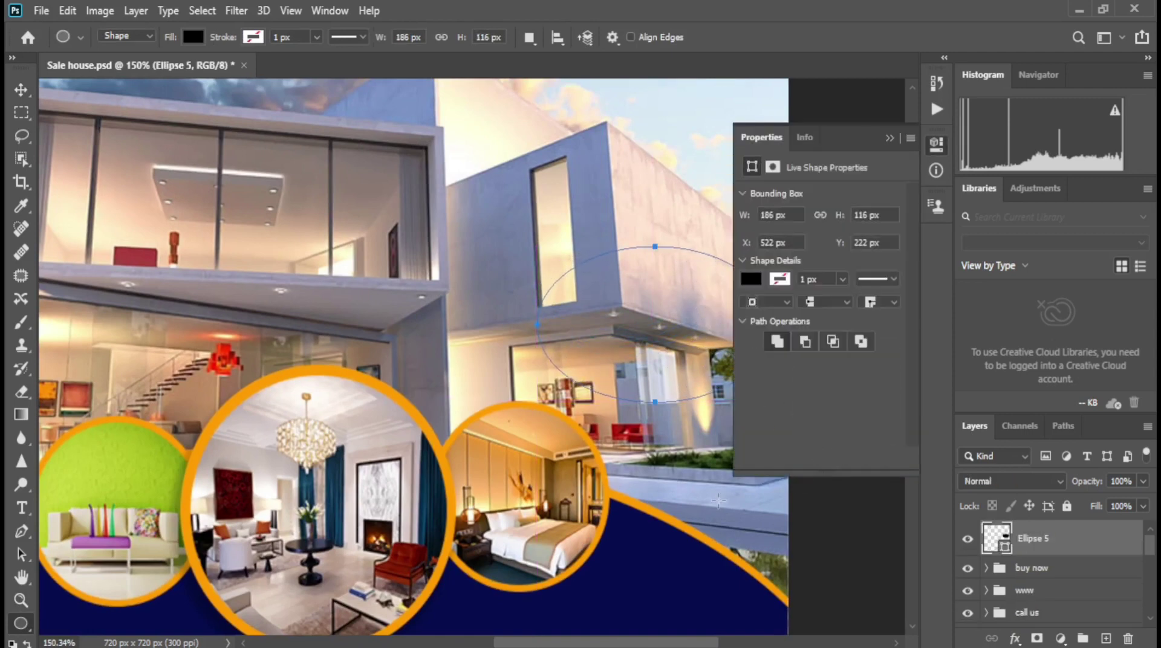
click(889, 140)
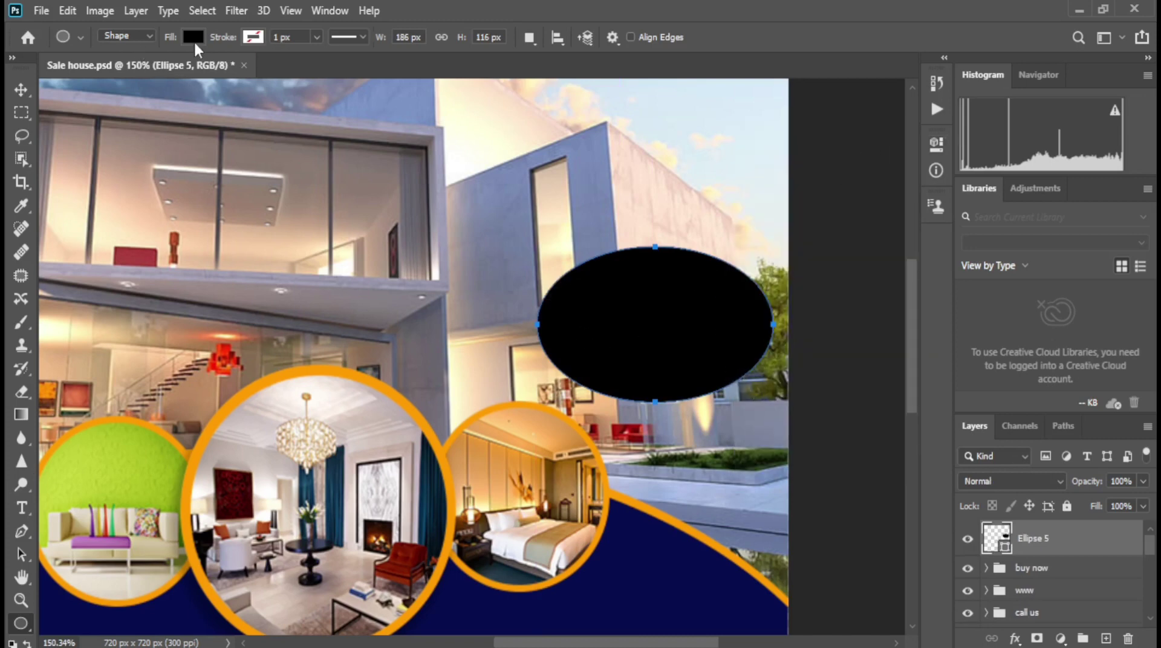
click(193, 37)
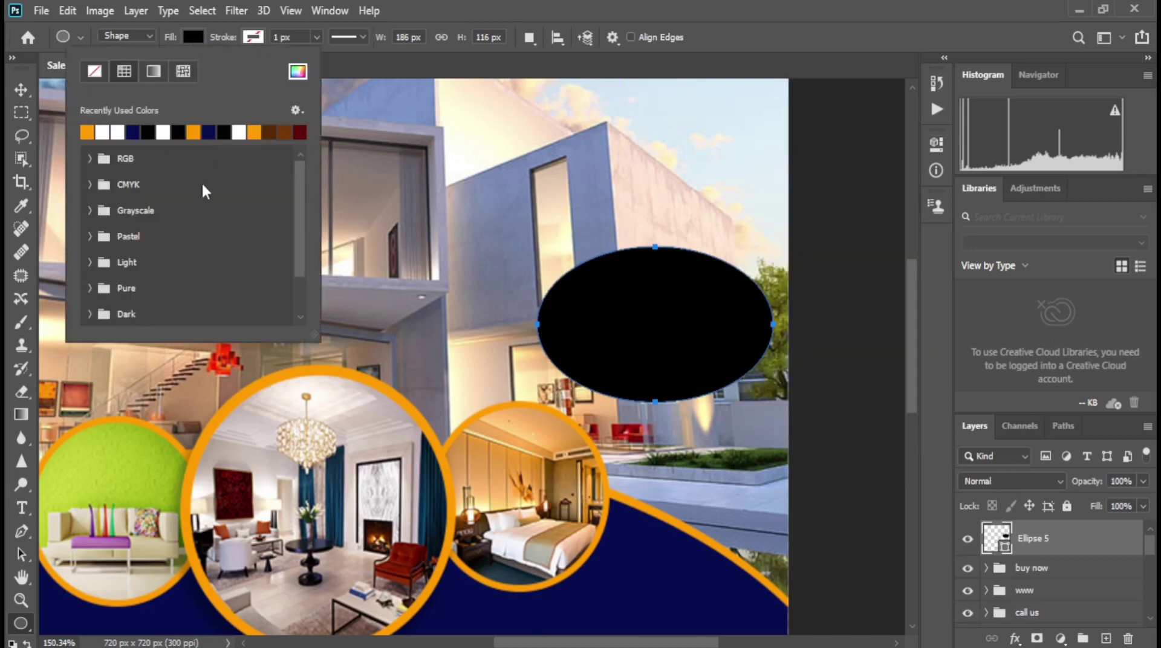
click(87, 132)
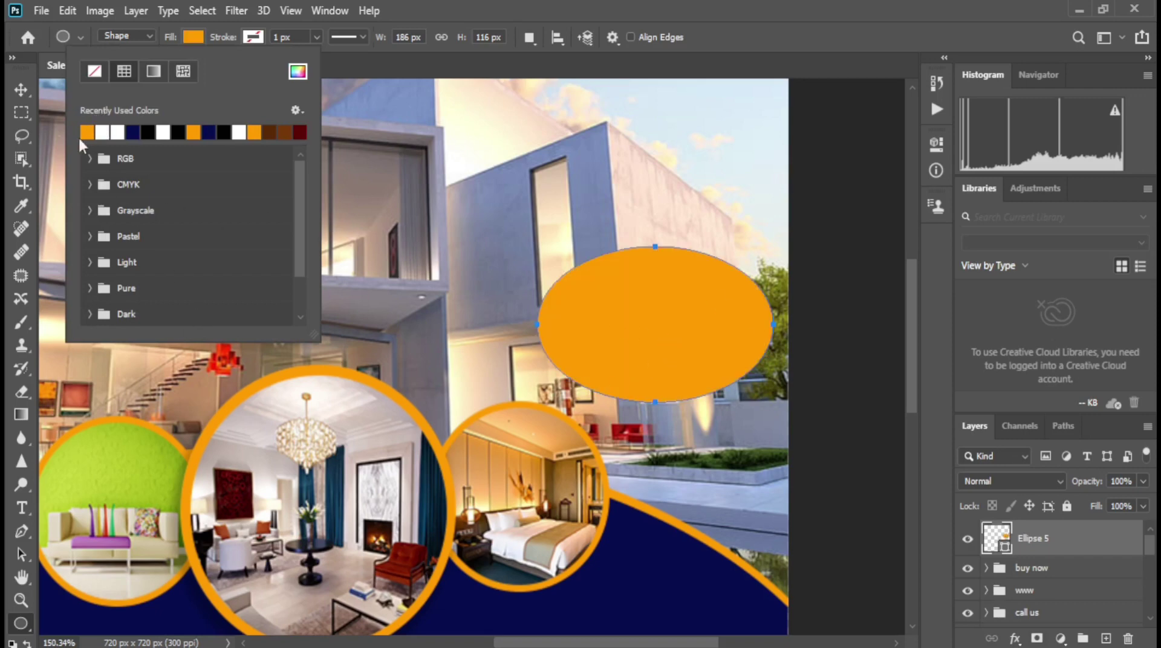
click(21, 89)
Step: Warp the orange ellipse into a curved, bean-shaped badge
key(ctrl+t)
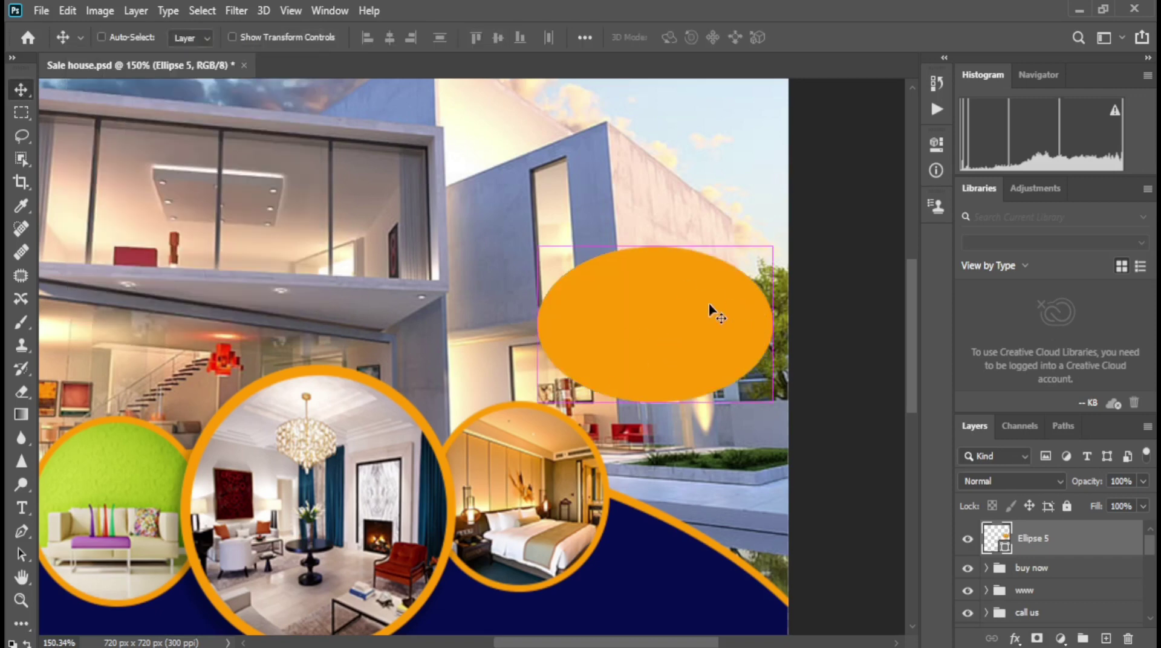
right_click(708, 312)
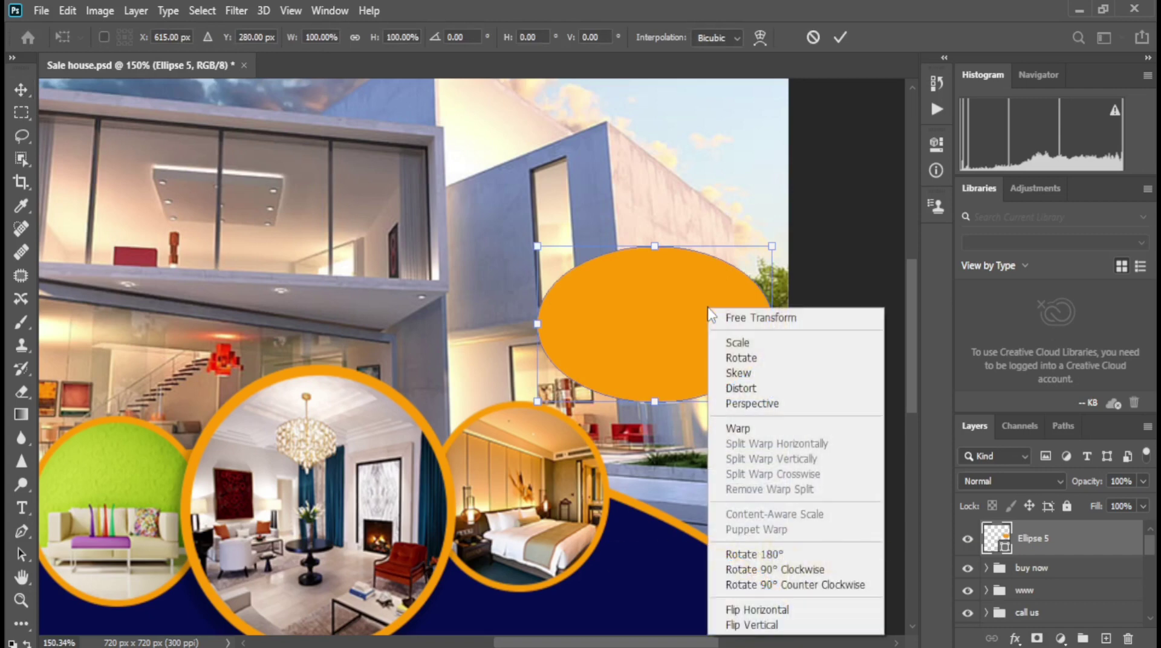
click(741, 428)
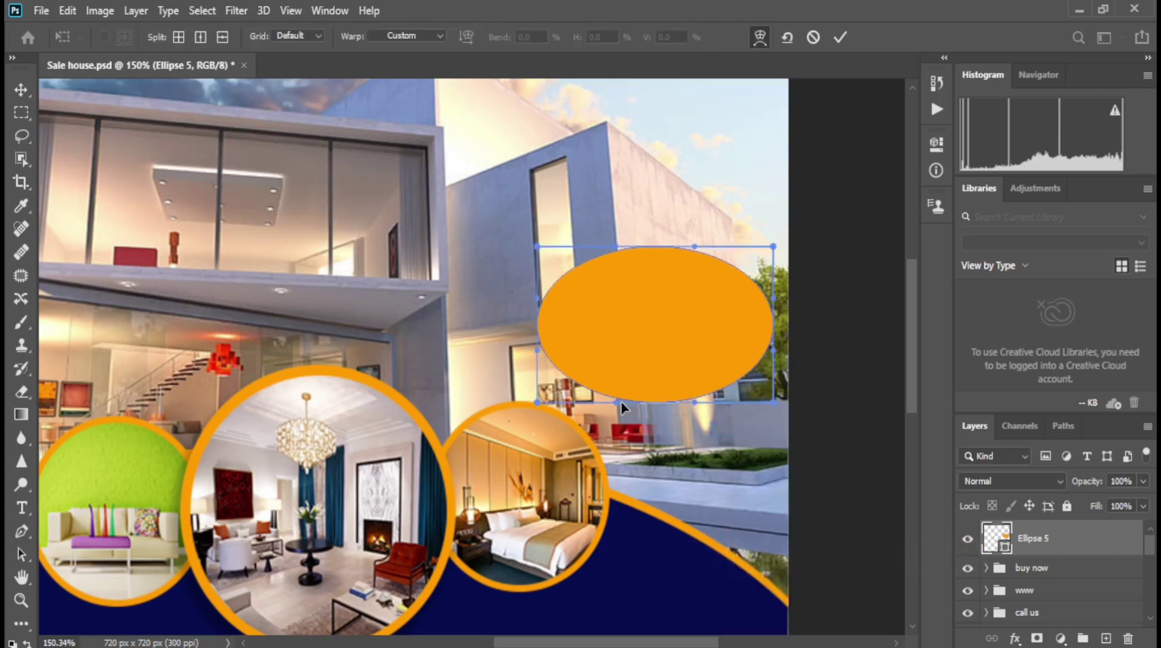
drag(618, 403, 695, 281)
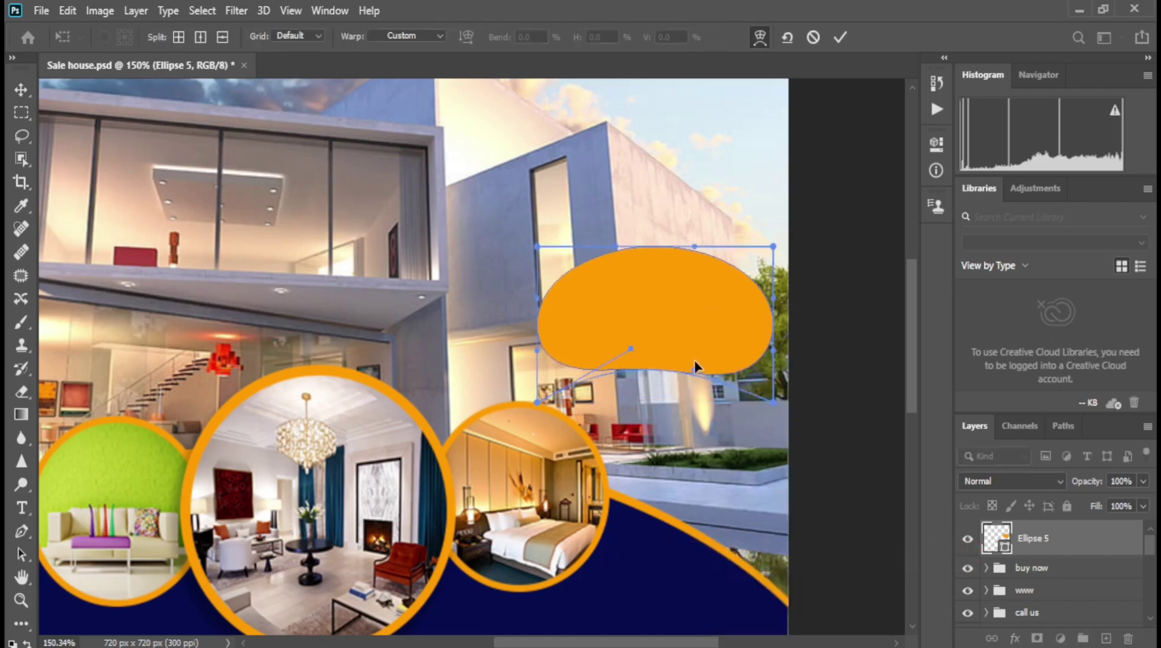
drag(631, 349, 594, 322)
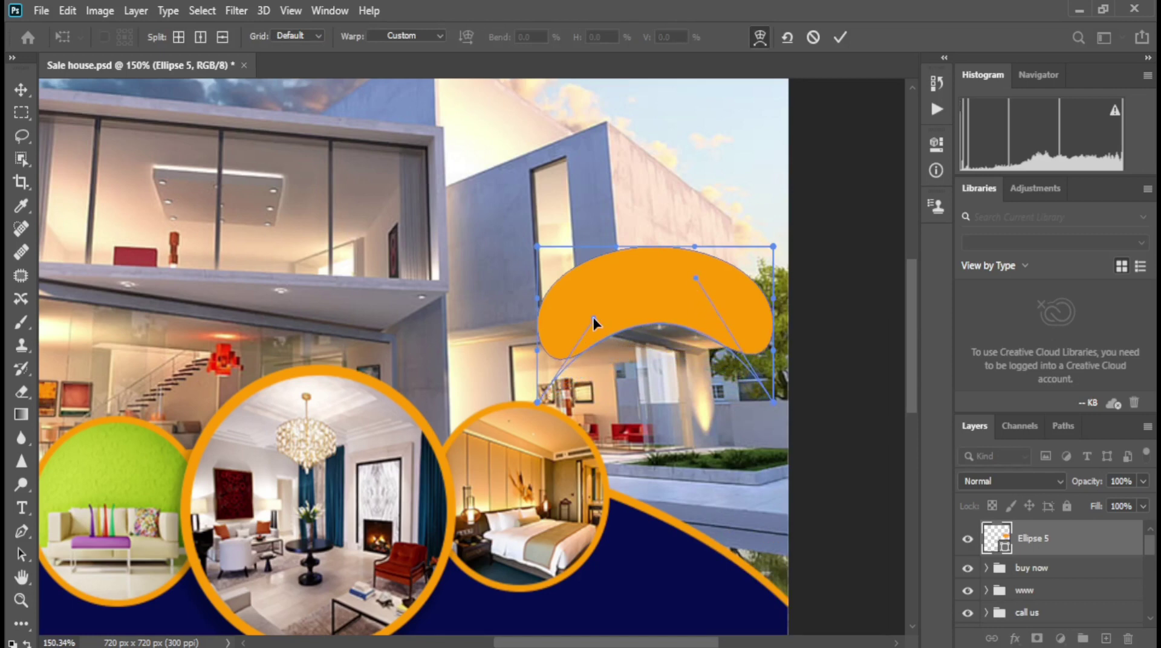
drag(696, 280, 693, 290)
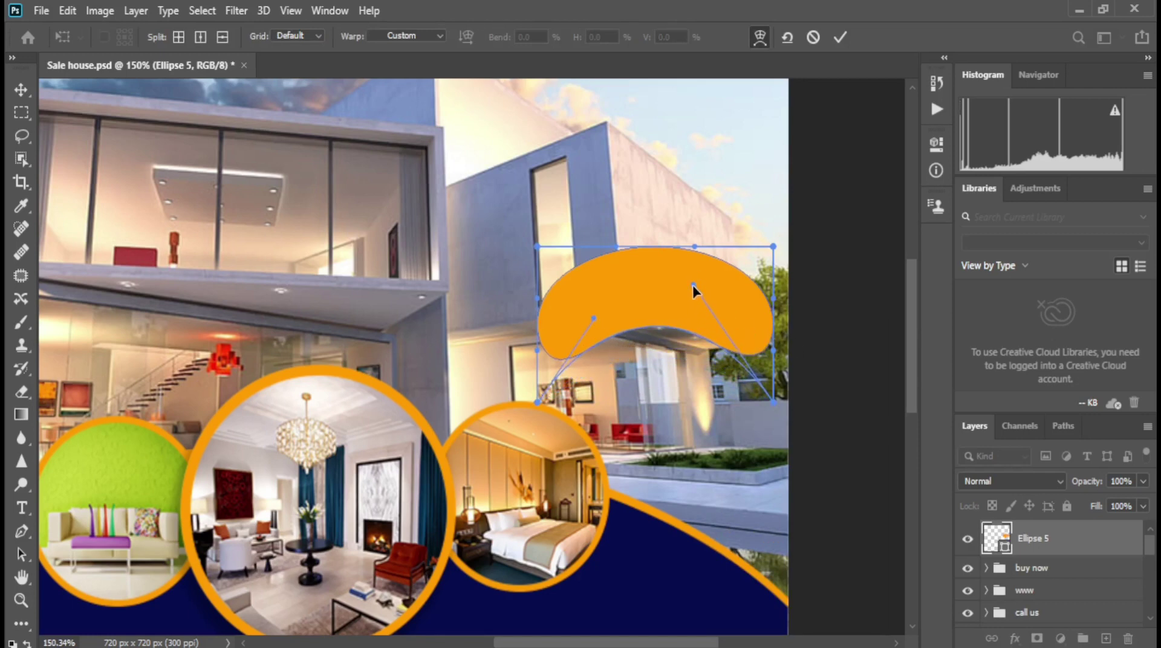
drag(595, 321, 600, 319)
Step: Commit the warp and add a text layer reading $1,500,000
key(Return)
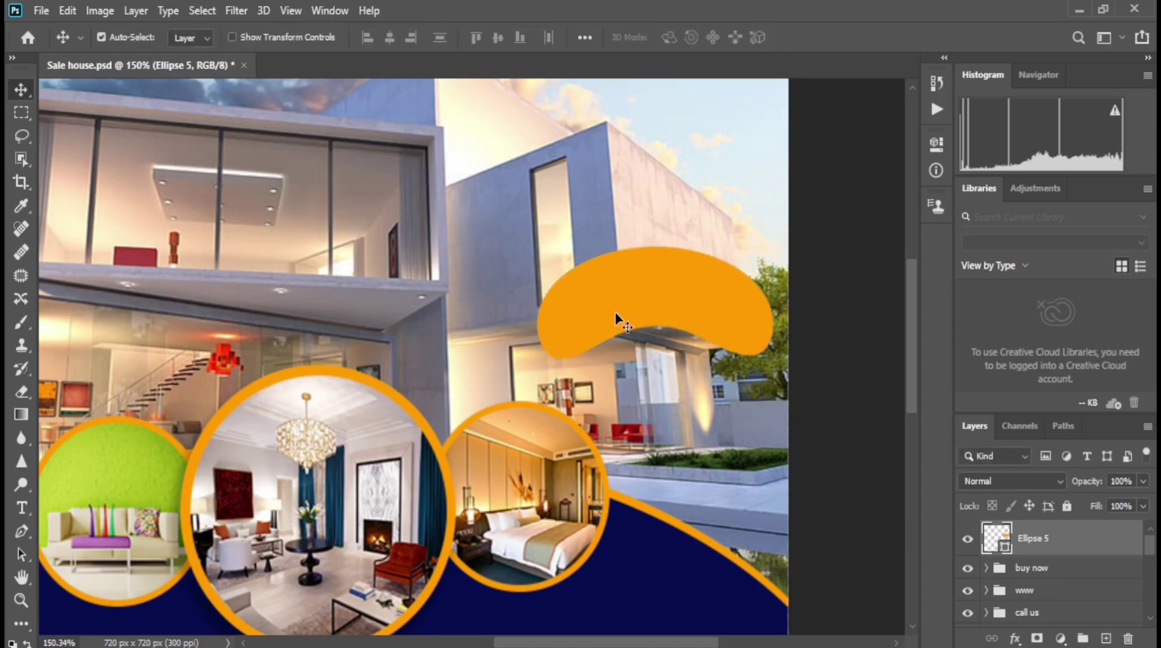
scroll(713, 308, up, 3)
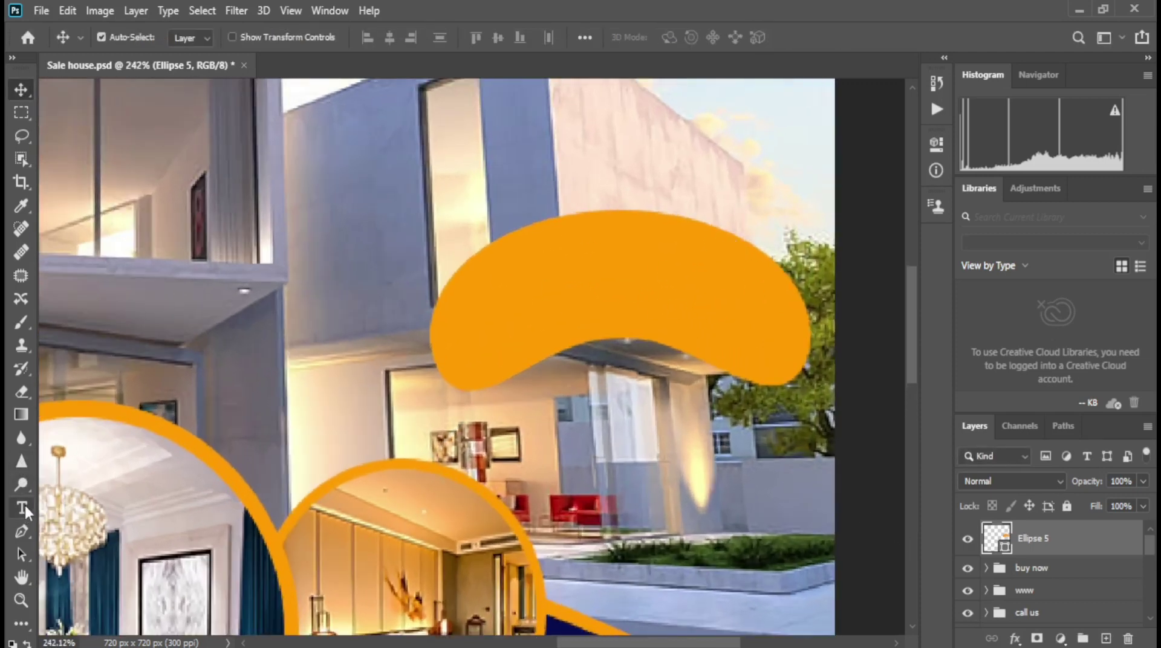
click(25, 513)
click(508, 438)
text(LOREM IPSUM)
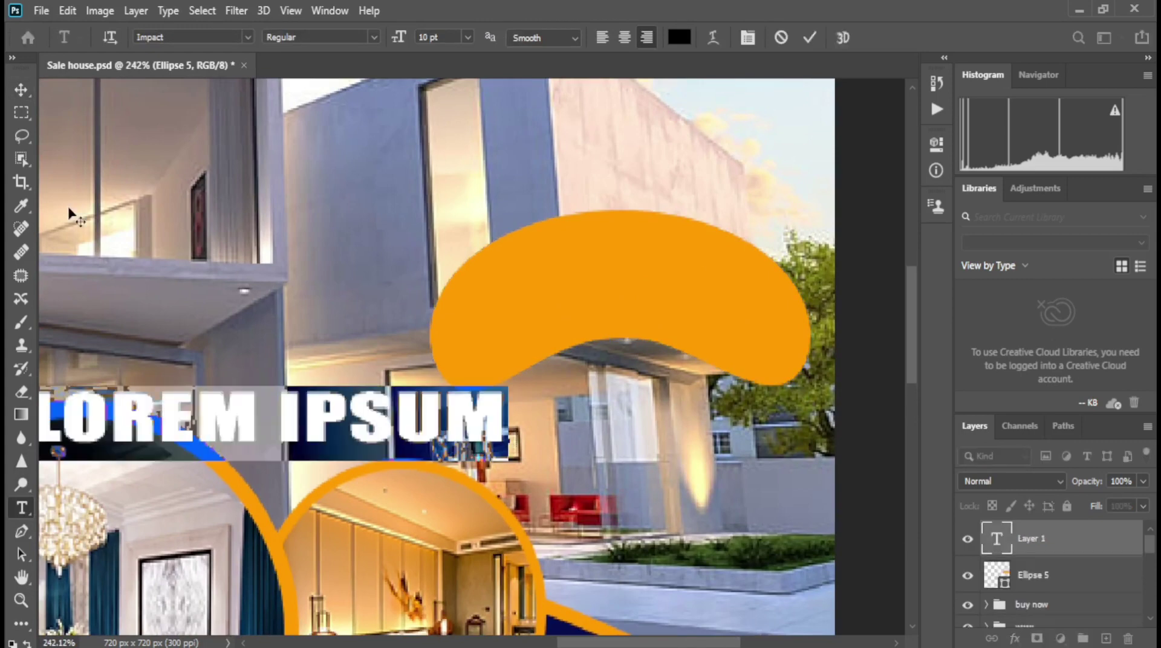
text($1,50)
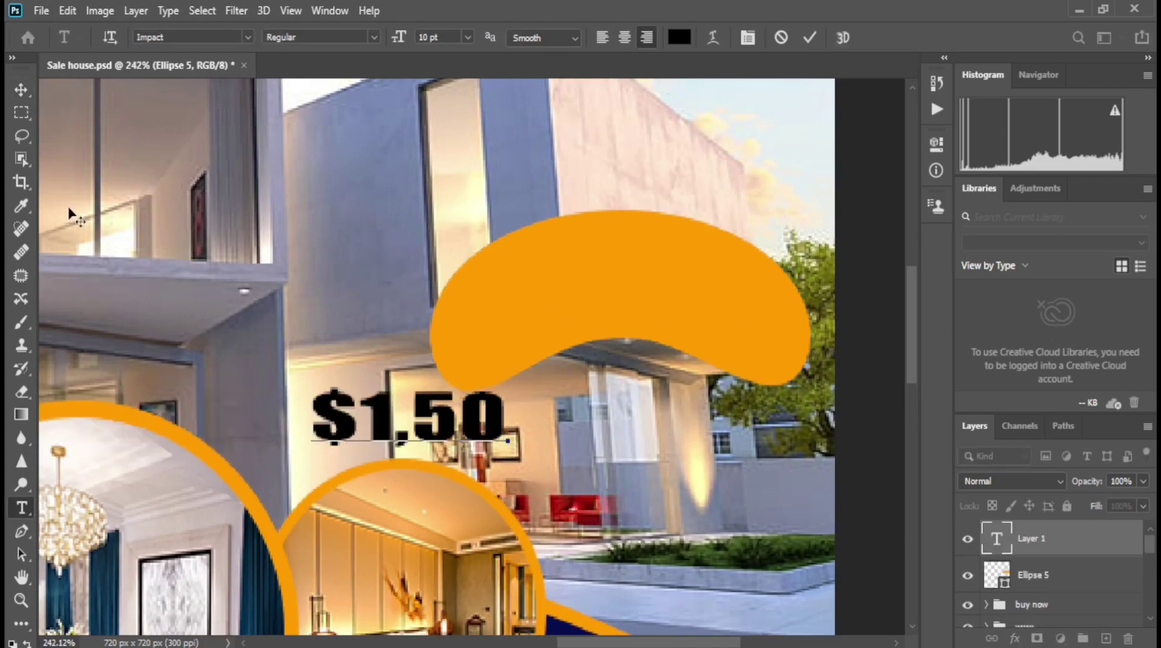
text(0,000)
click(23, 90)
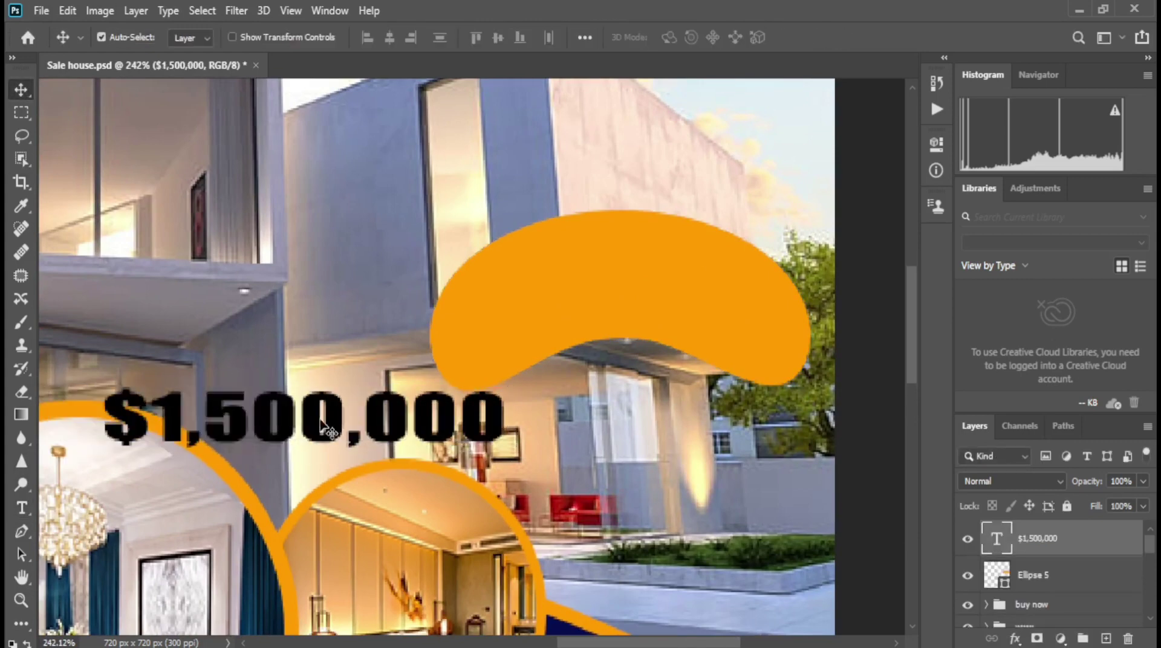
Step: Make the $1,500,000 text white and move it onto the orange badge
click(25, 513)
click(679, 37)
click(568, 209)
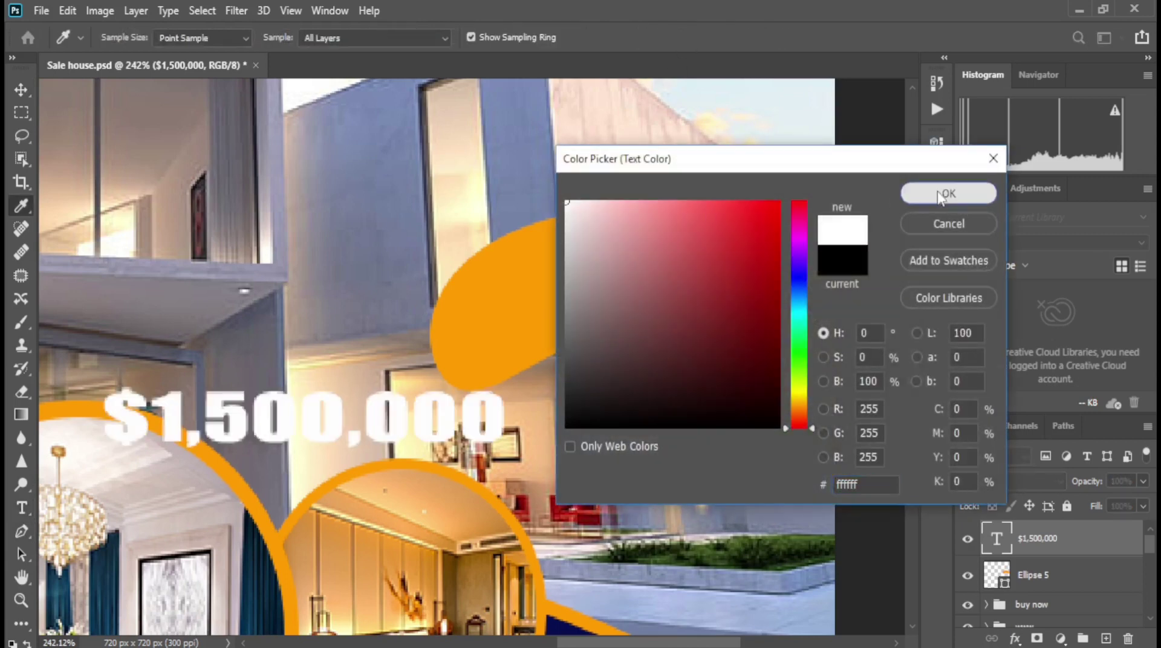
click(949, 193)
click(21, 90)
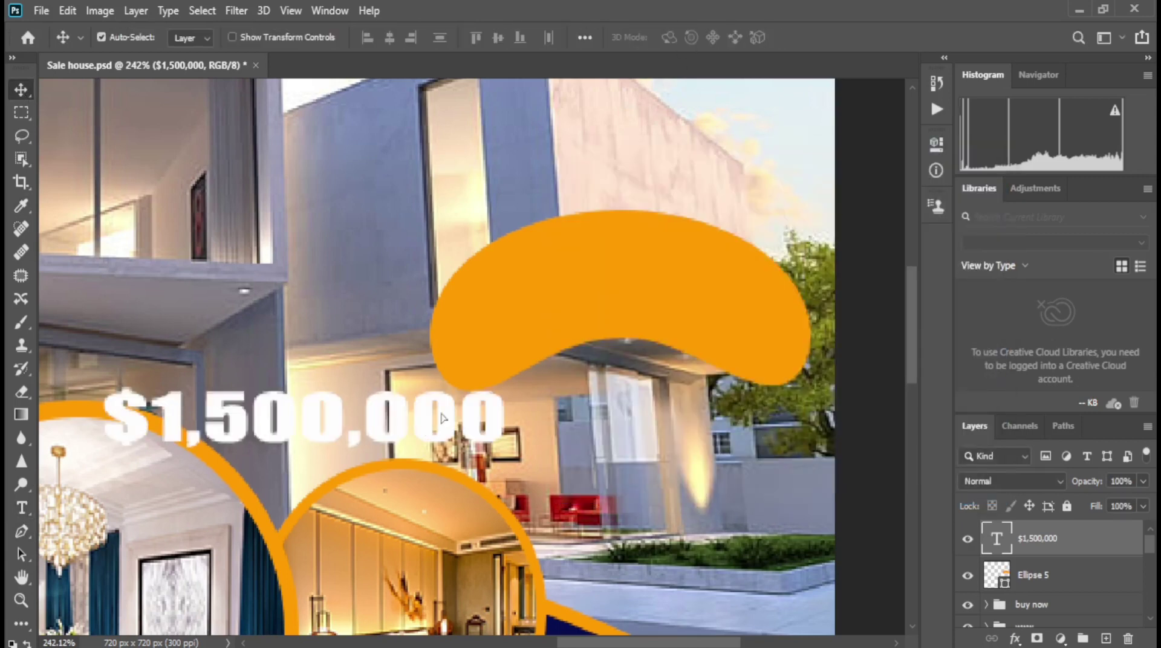
drag(417, 424, 728, 316)
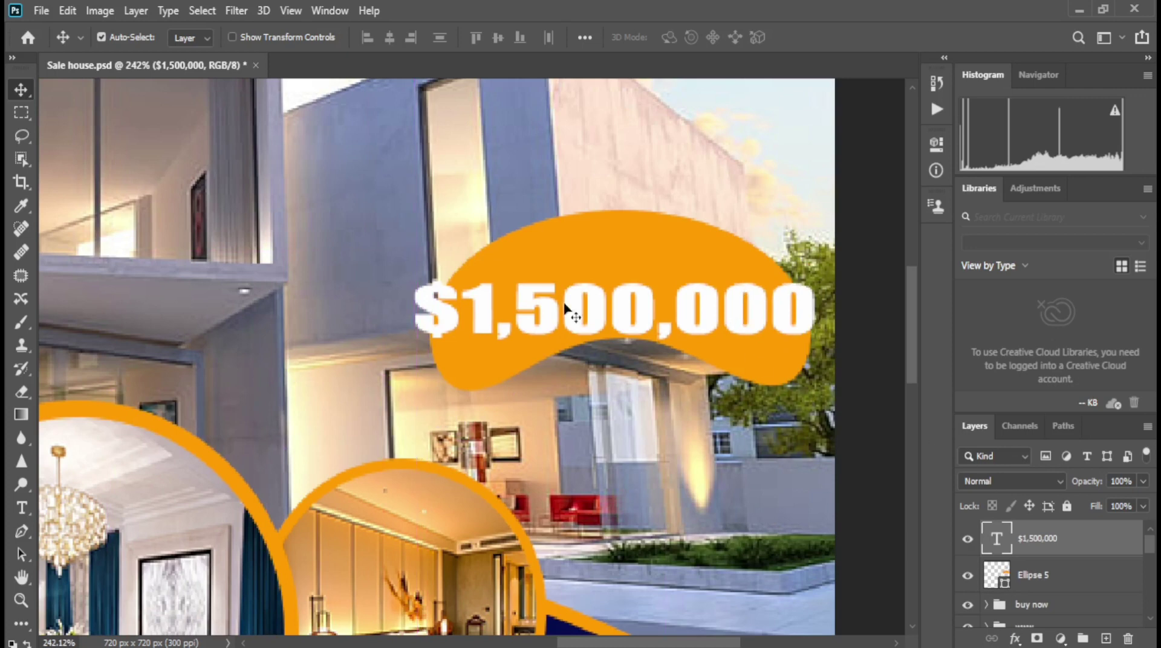
Step: Set the price text to 8 pt and nudge it into place inside the badge
click(21, 508)
click(748, 38)
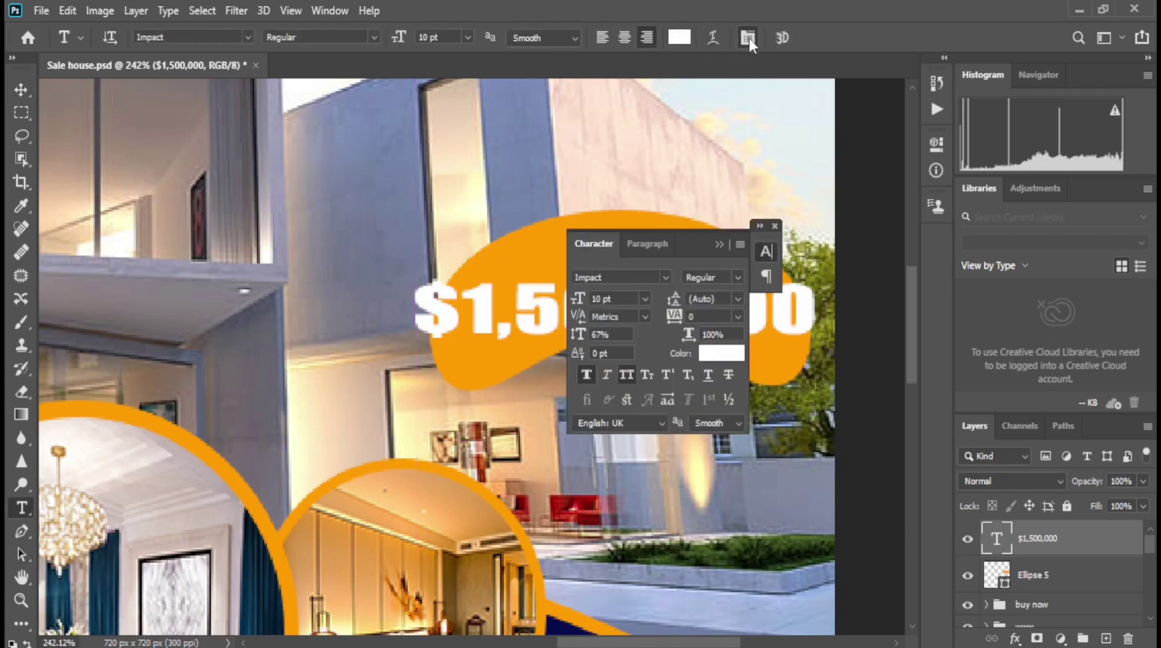
drag(580, 299, 582, 301)
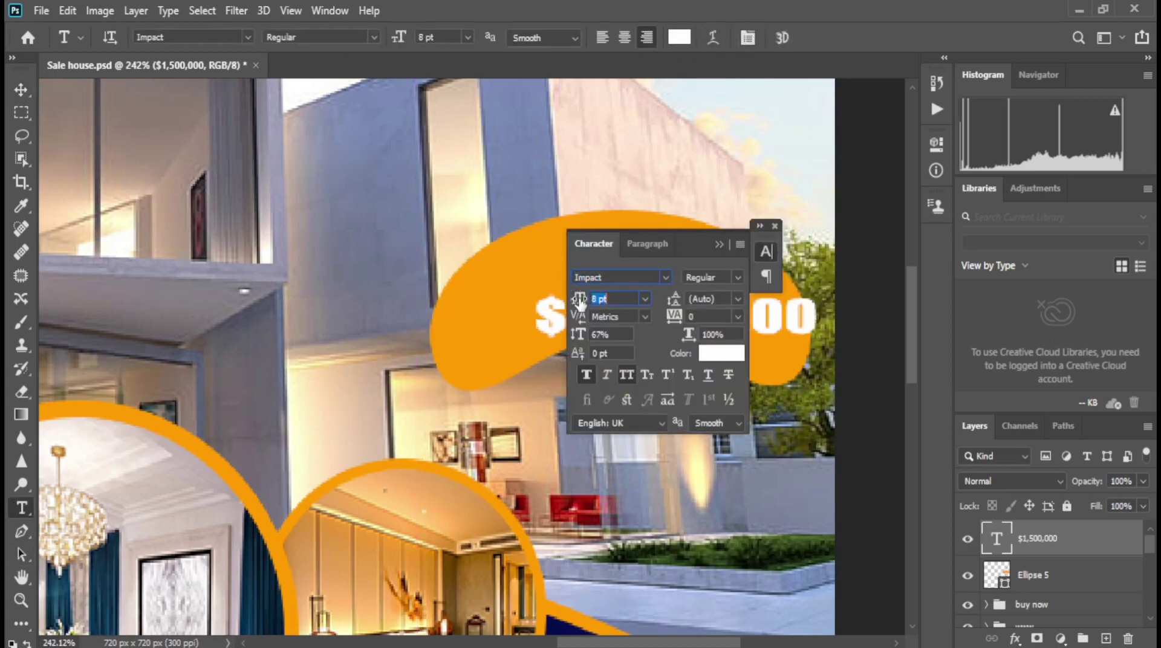
click(775, 226)
key(v)
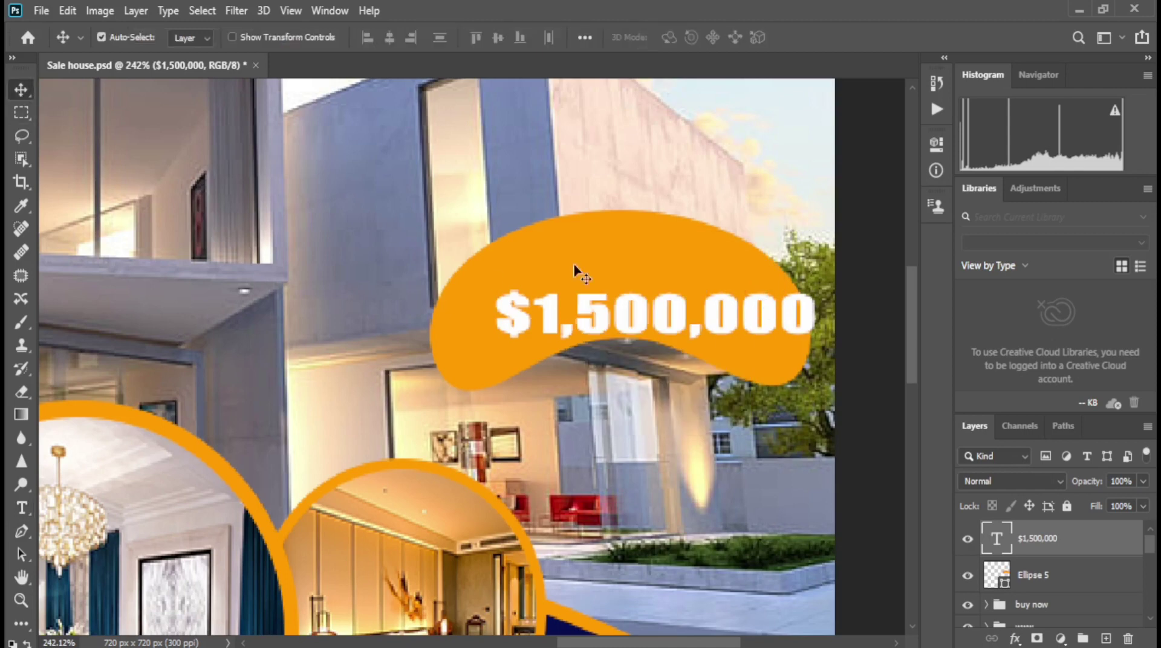
drag(780, 303, 745, 301)
key(Up)
key(Up)
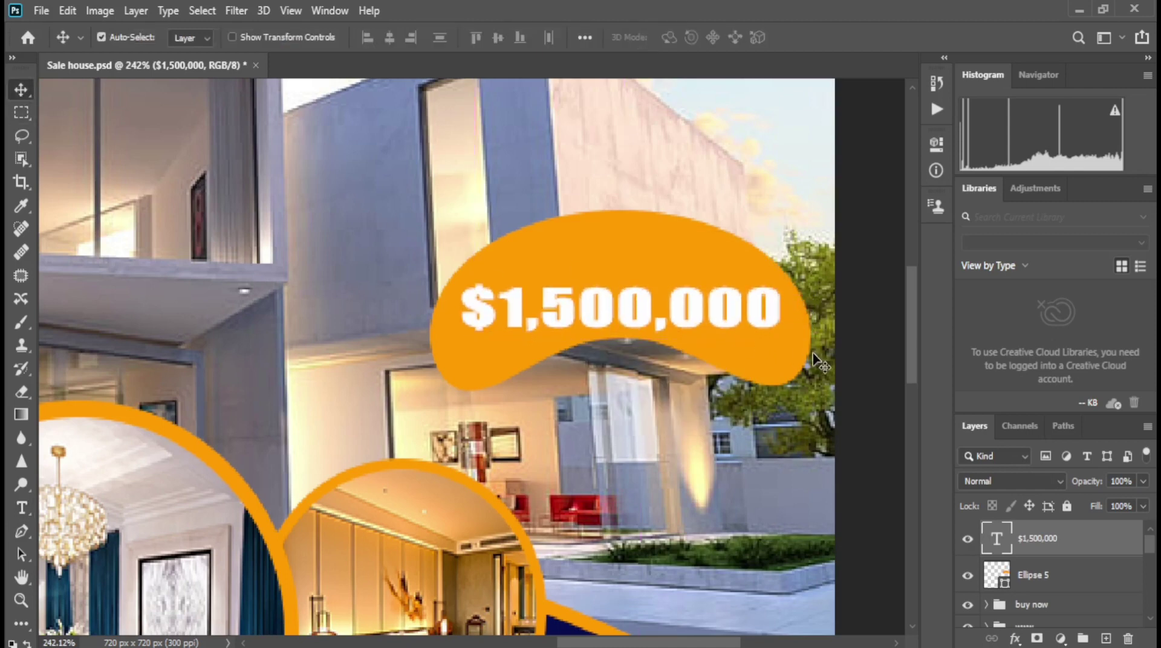
key(Up)
key(Up)
key(Left)
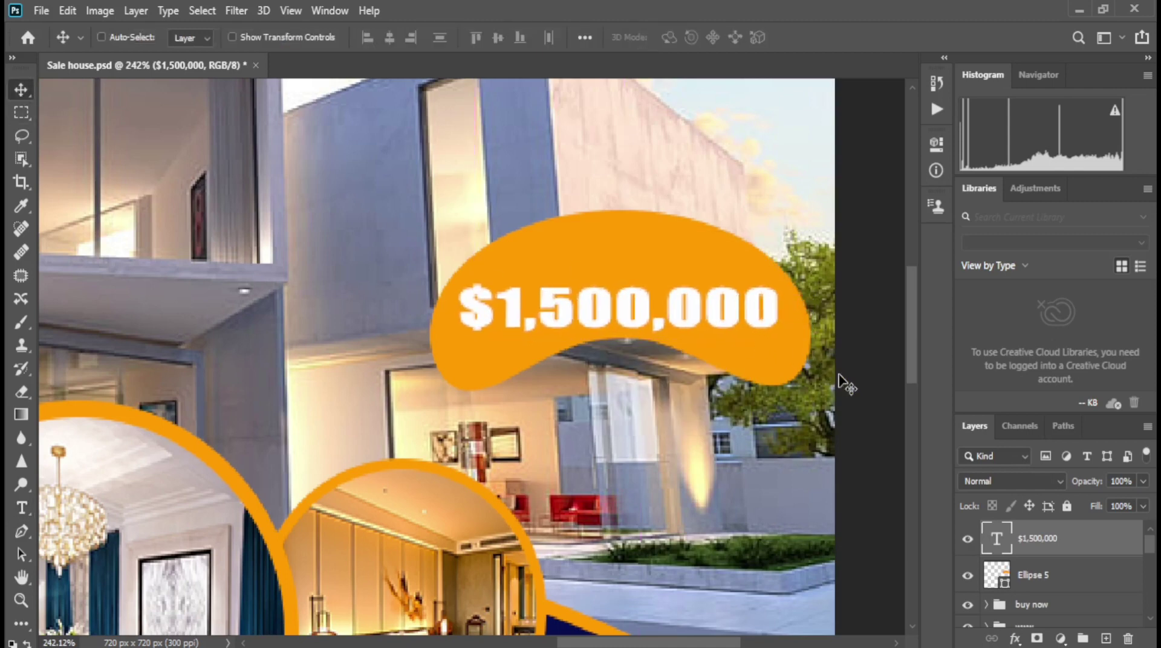
key(ctrl+0)
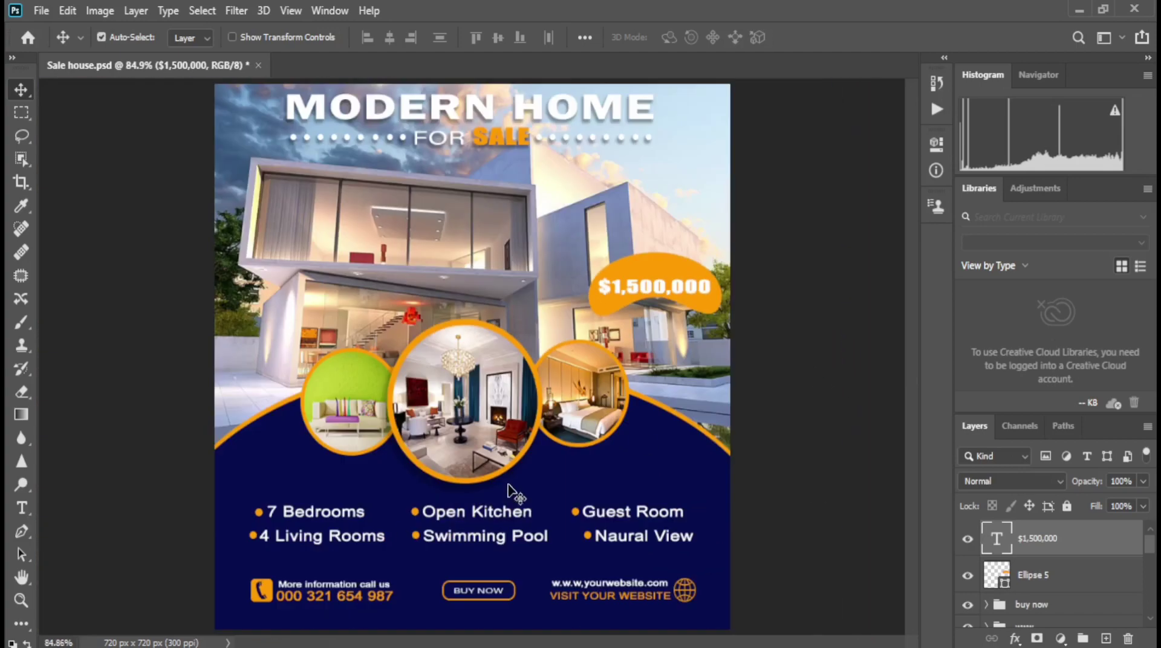
Step: Add a new text line reading 'PRICE STARTS FROM' below the price badge
key(Up)
key(Up)
key(Up)
key(Down)
key(Down)
click(21, 508)
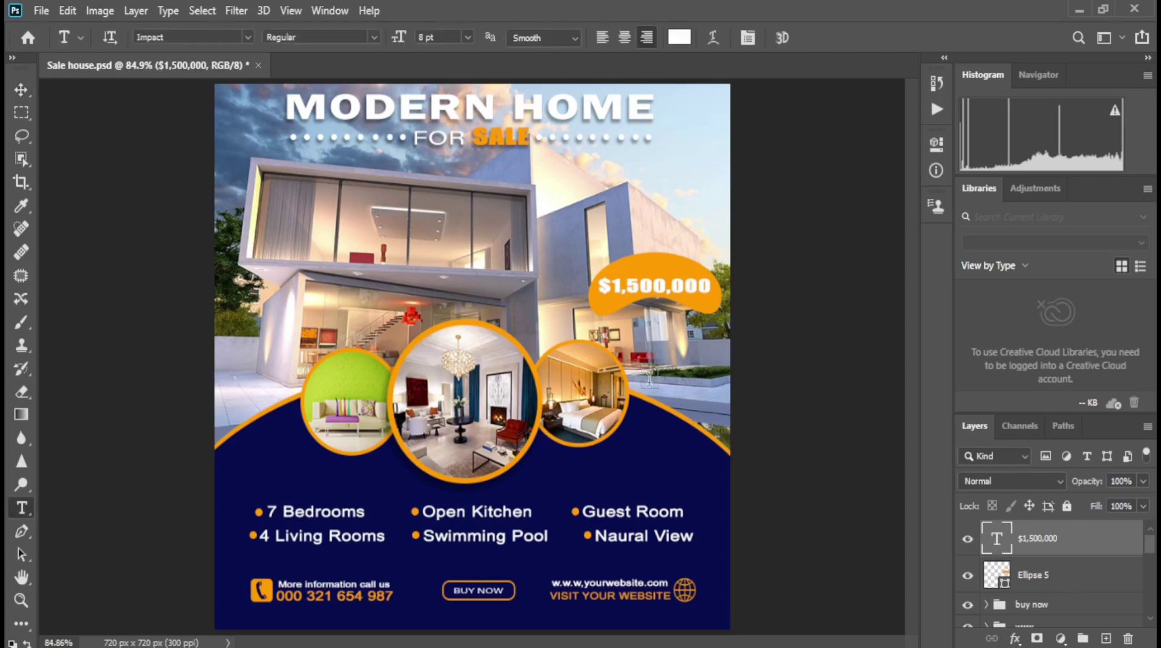
click(663, 348)
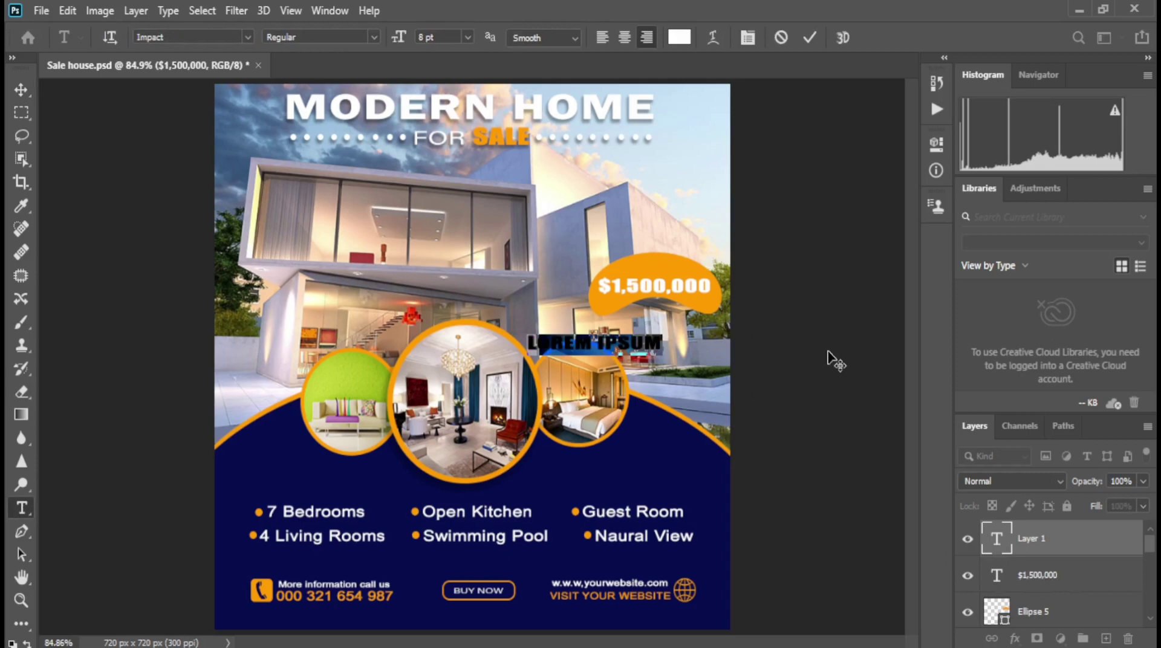
text(PRICE STARTS FROM)
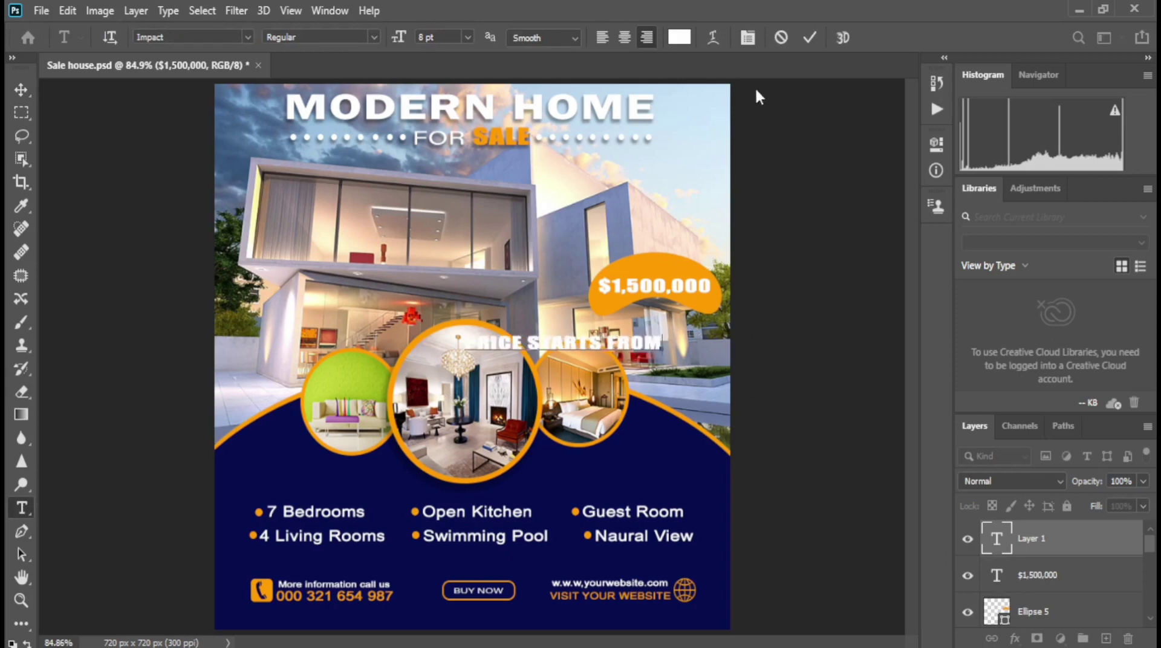
click(21, 90)
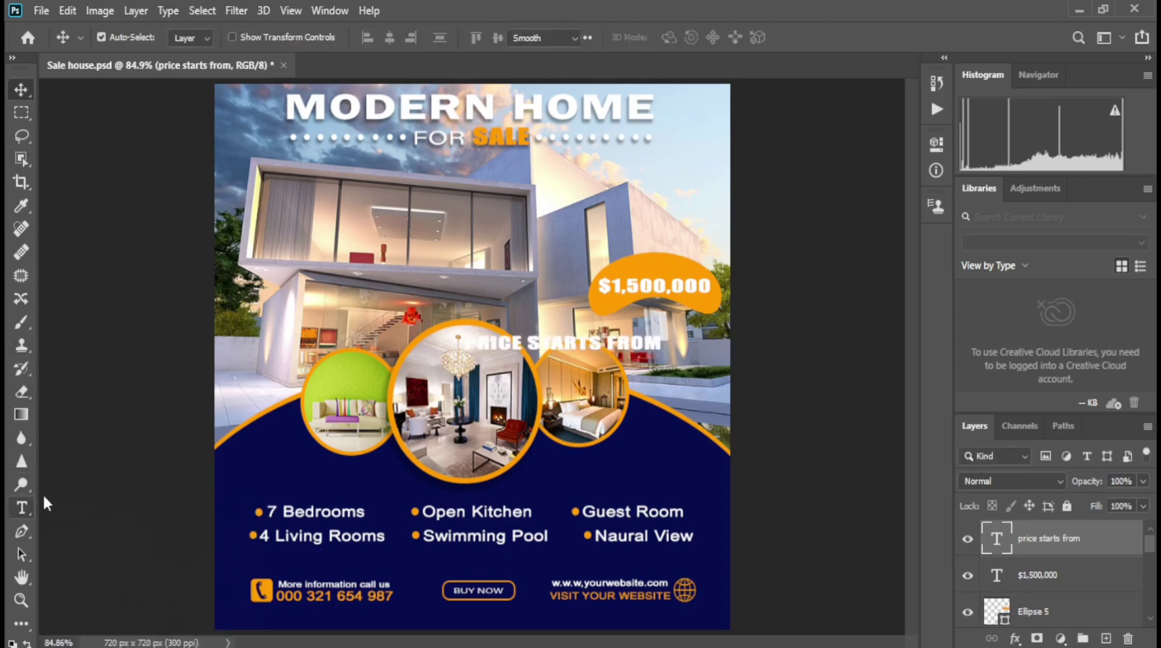
Step: Set the PRICE STARTS FROM text to 5 pt and move it onto the orange badge
click(21, 508)
click(748, 37)
drag(600, 297, 573, 306)
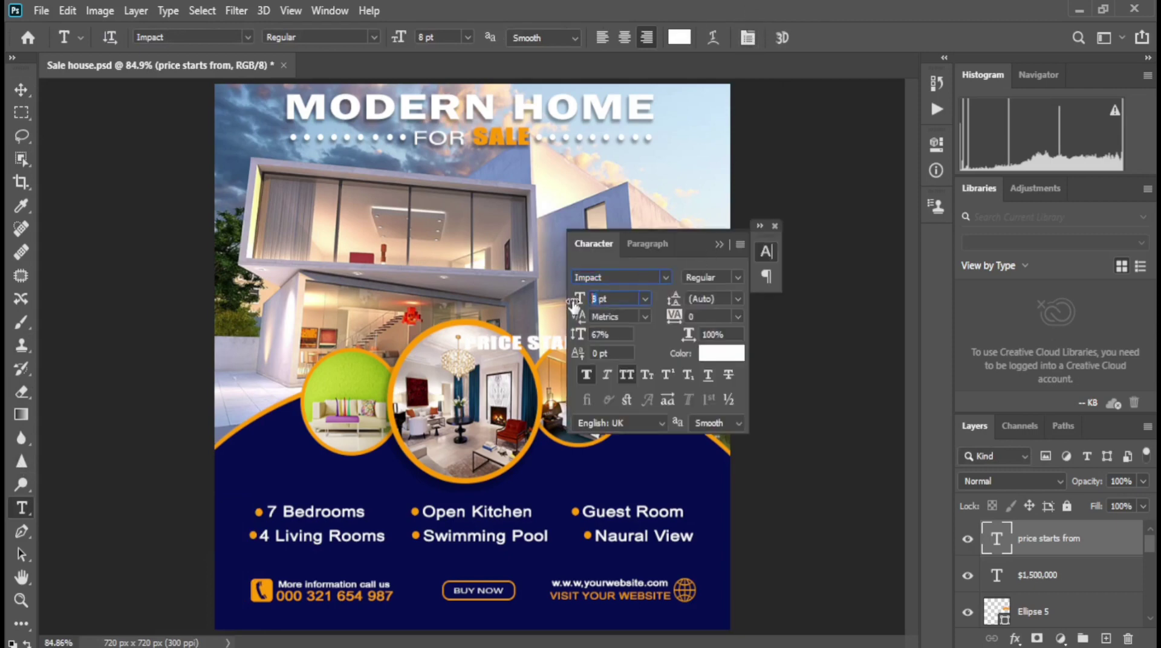
text(5)
key(Return)
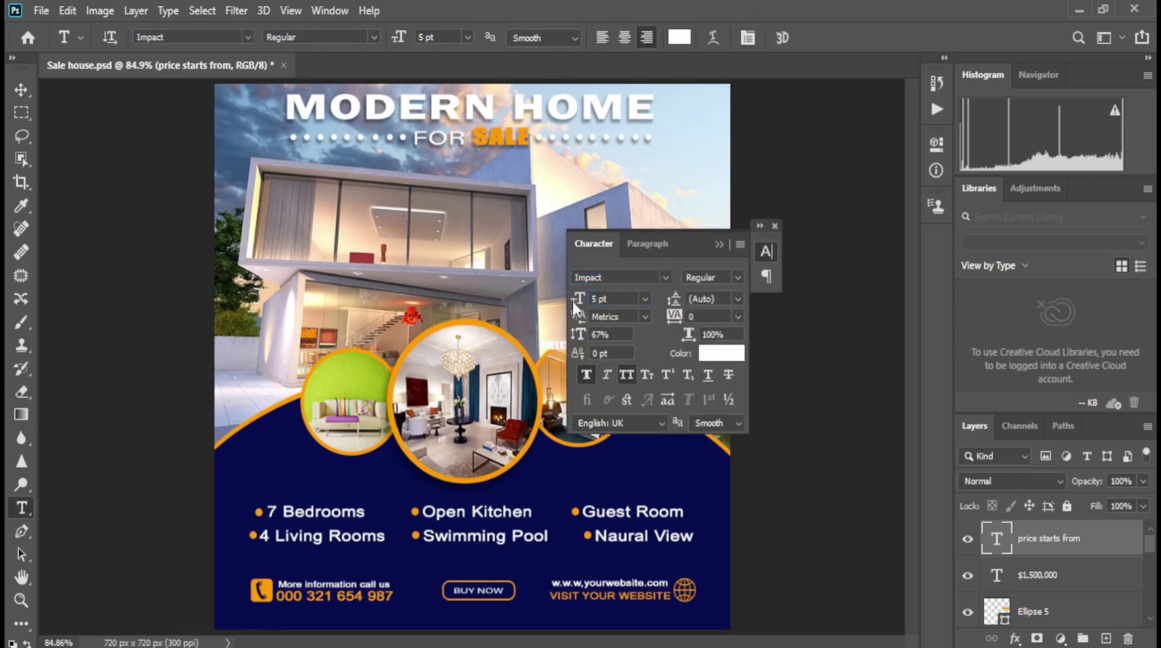
click(775, 226)
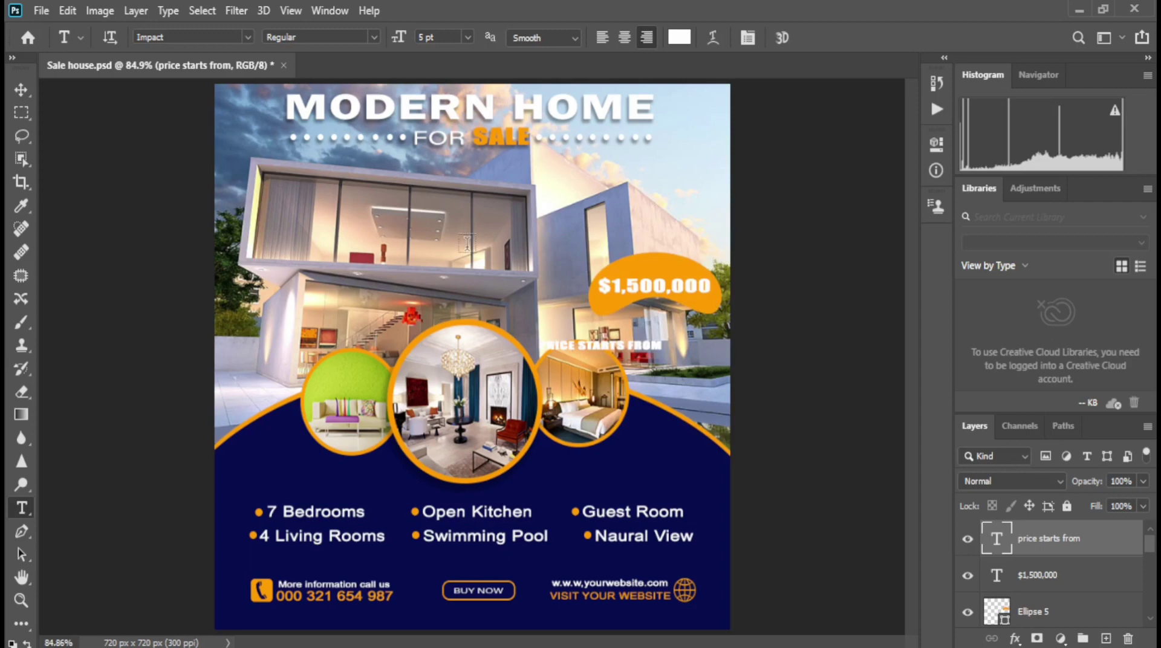
click(21, 89)
drag(655, 346, 713, 272)
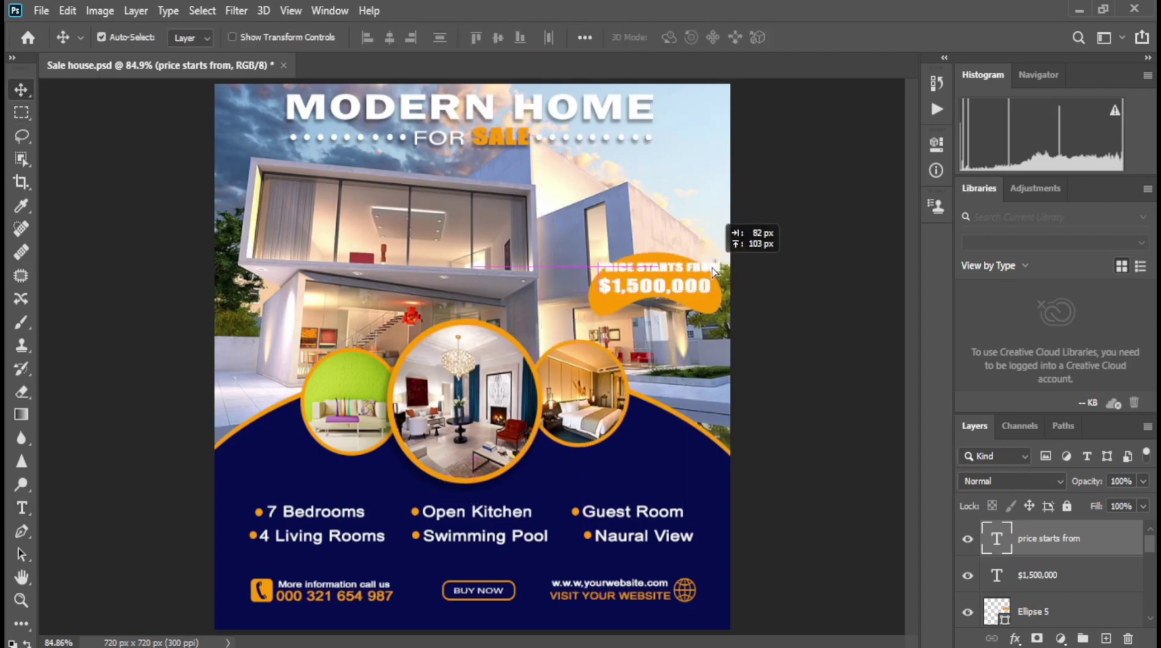
scroll(807, 235, up, 5)
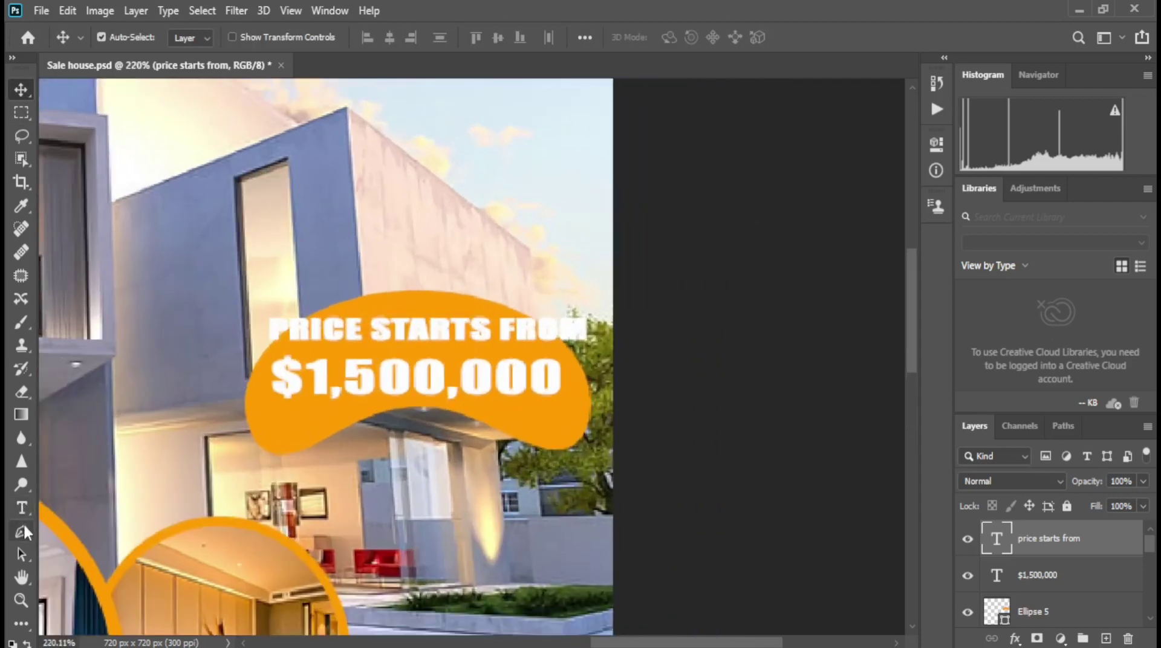
Step: Change the PRICE STARTS FROM heading font to Arial Narrow, keeping all caps
click(21, 508)
click(747, 38)
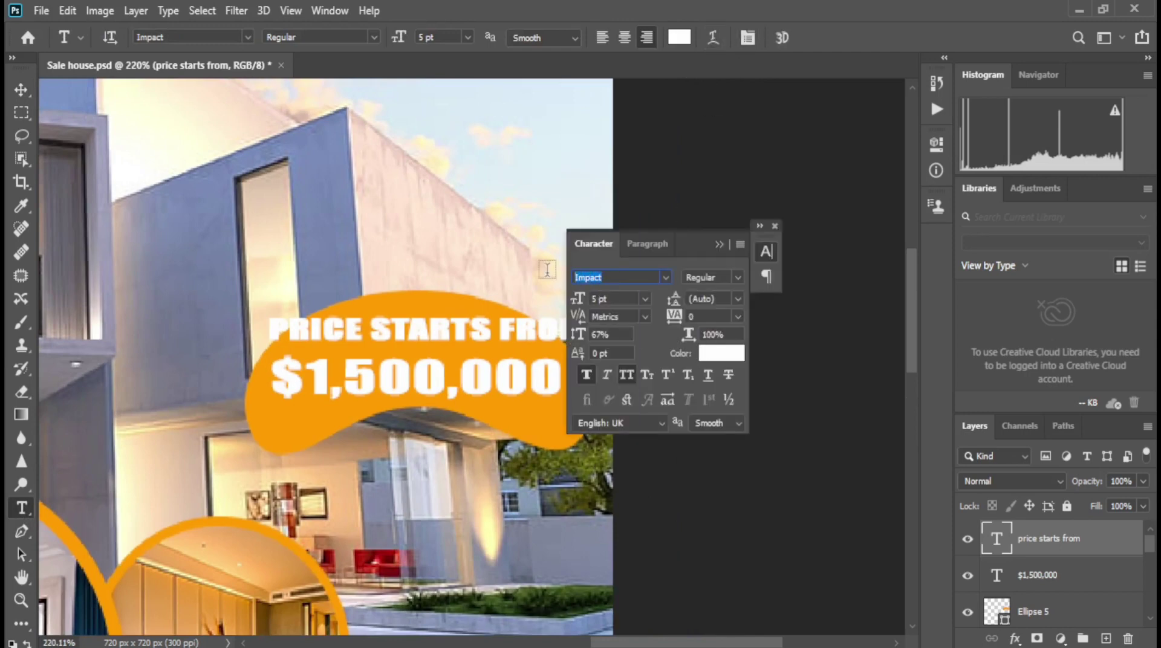
text(arr)
click(635, 332)
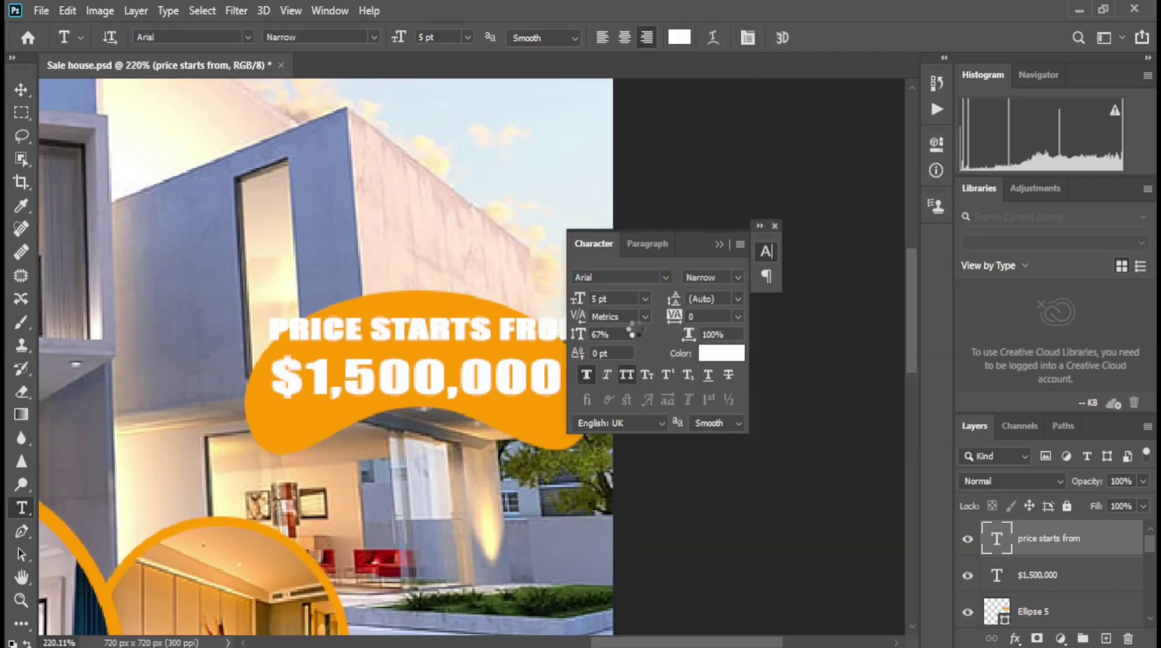
click(629, 375)
click(629, 375)
Step: Resize the heading to 4 pt and place it just above $1,500,000
drag(579, 299, 582, 302)
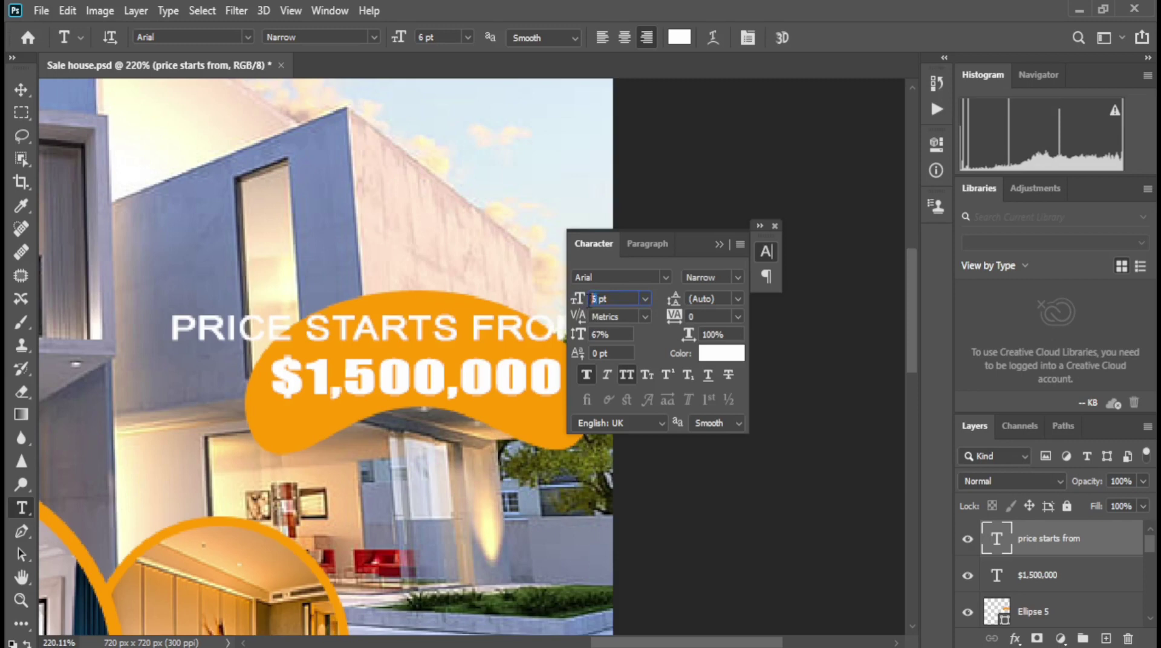
text(4)
key(Return)
click(719, 244)
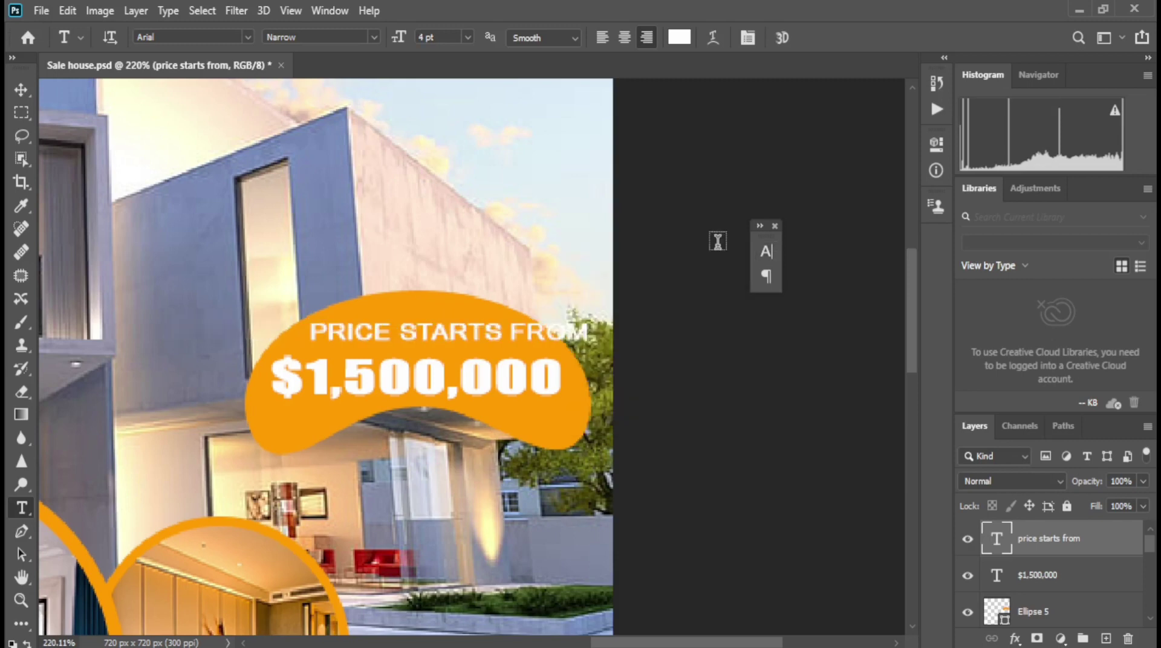
click(21, 89)
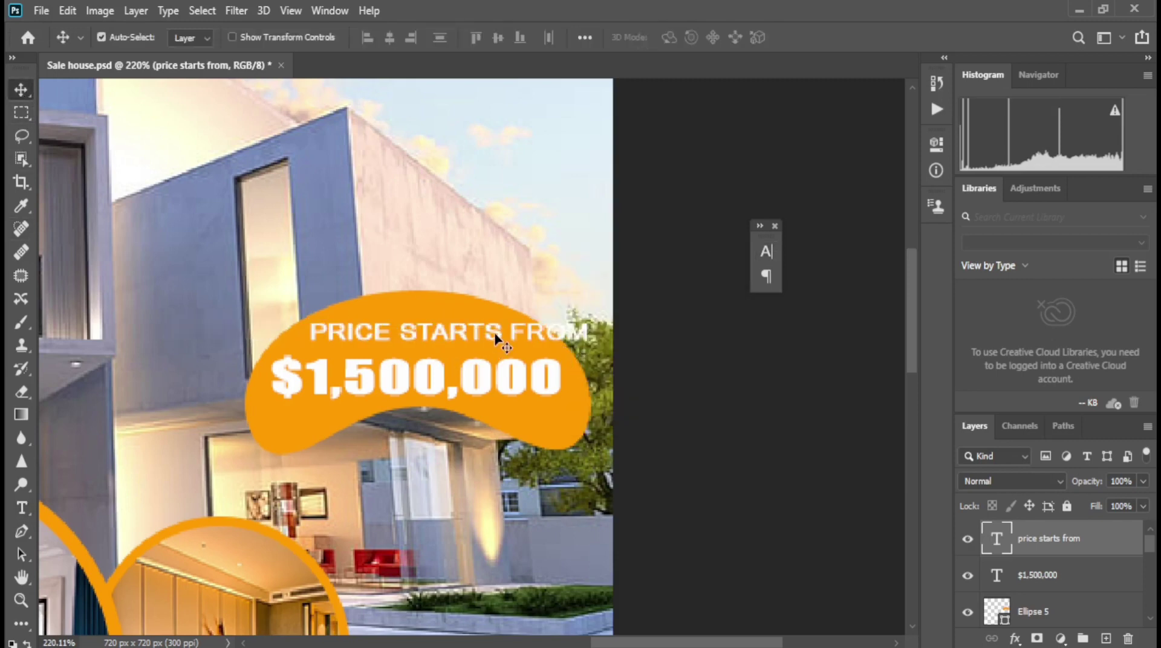
drag(496, 336, 458, 347)
click(1053, 576)
Step: Scale the Ellipse 5 orange badge up to about 110%
click(1061, 612)
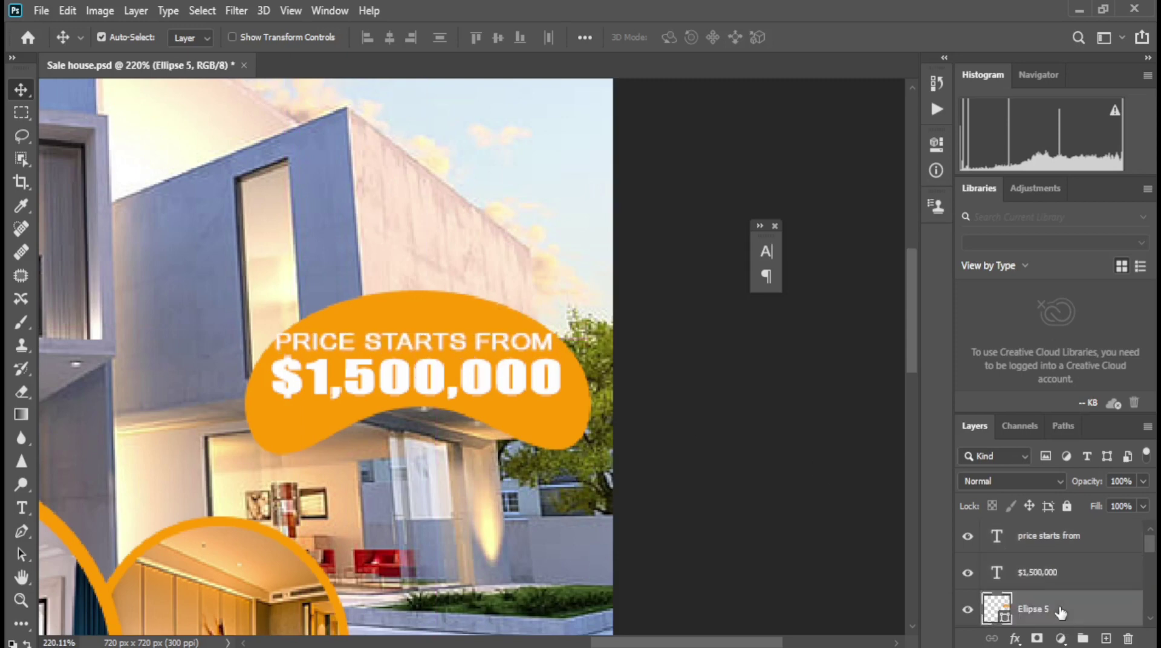
key(ctrl+t)
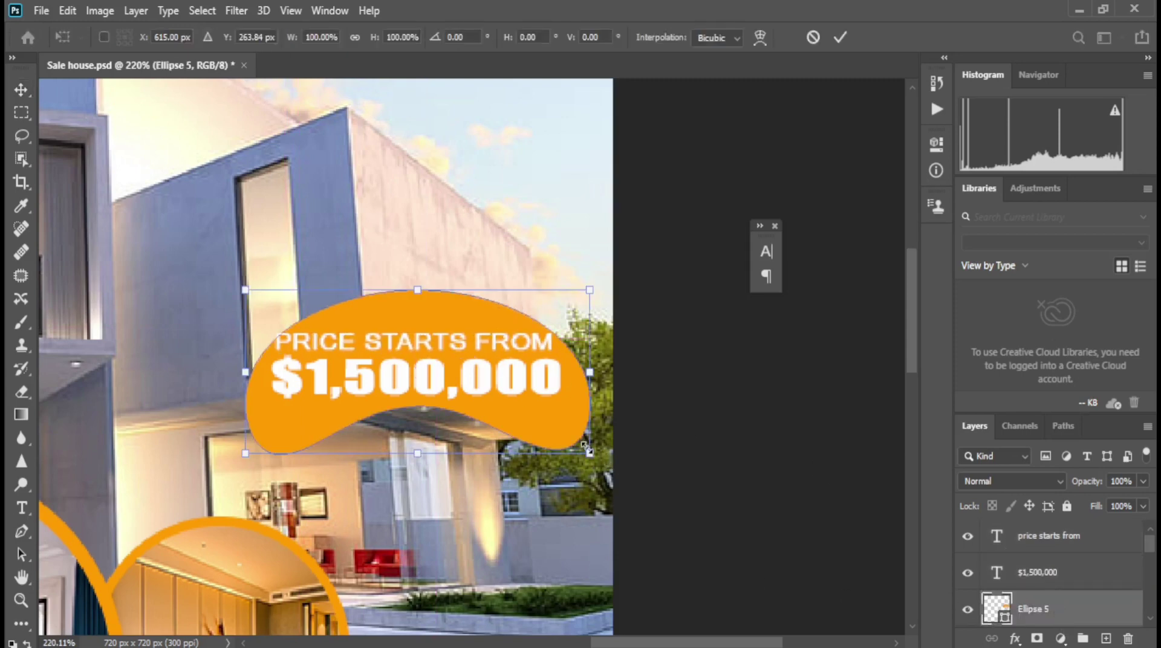
drag(589, 453, 597, 478)
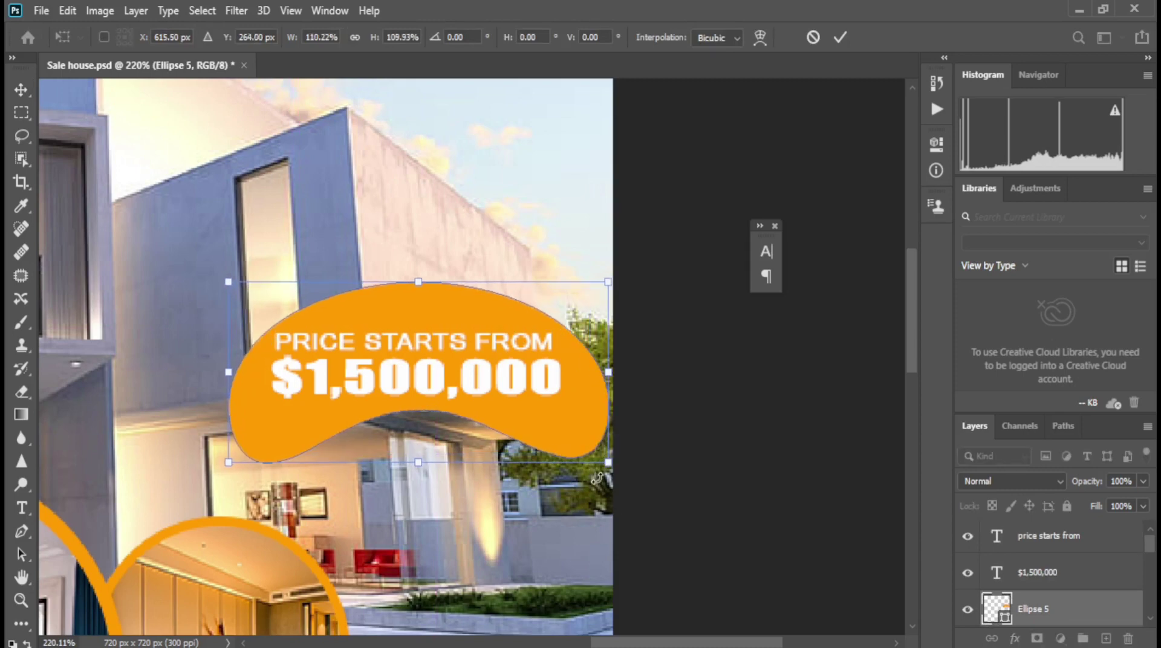
key(Up)
key(Up)
key(Up)
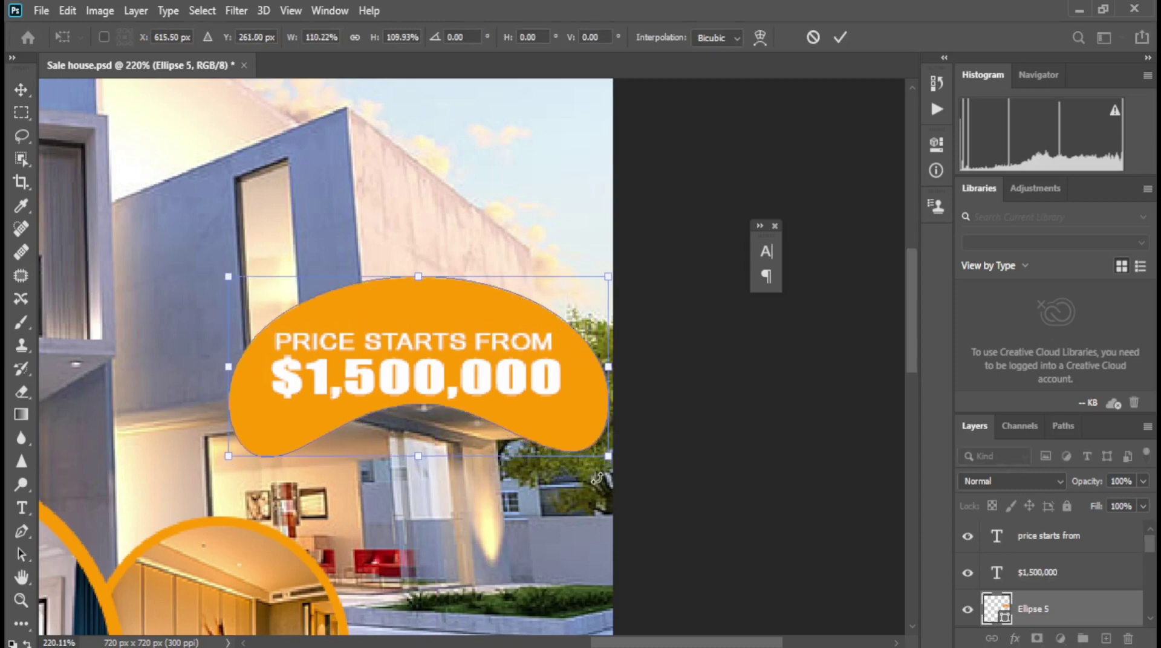
key(Return)
key(ctrl+0)
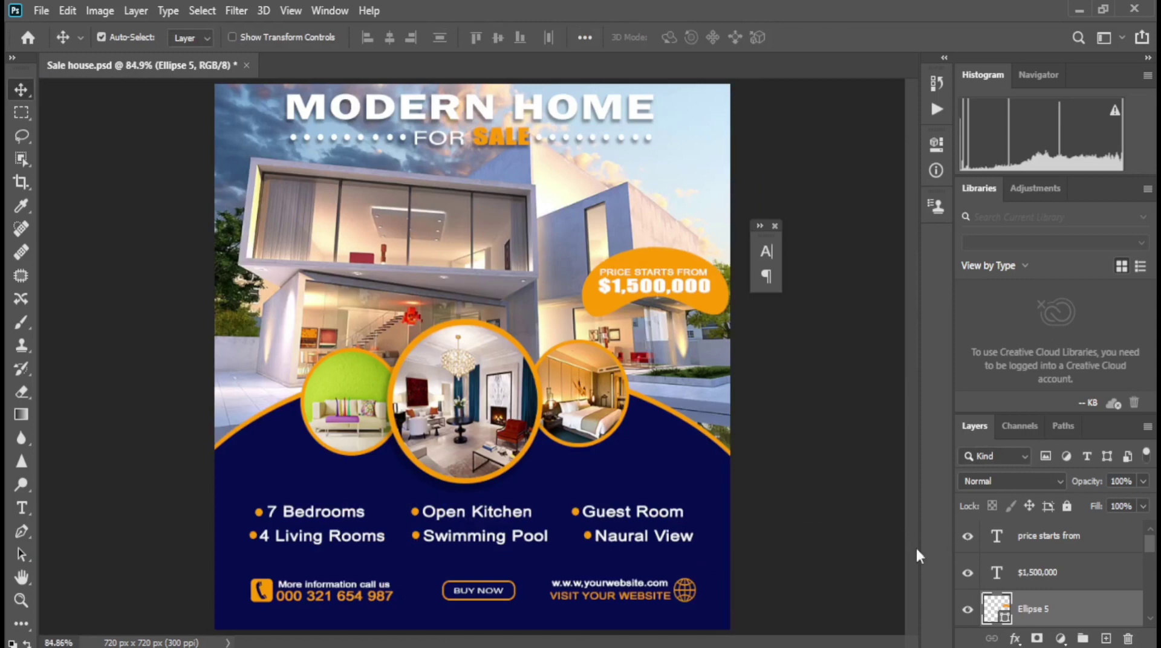
Step: Shift the badge, price and heading layers together up and to the left
shift+click(1061, 536)
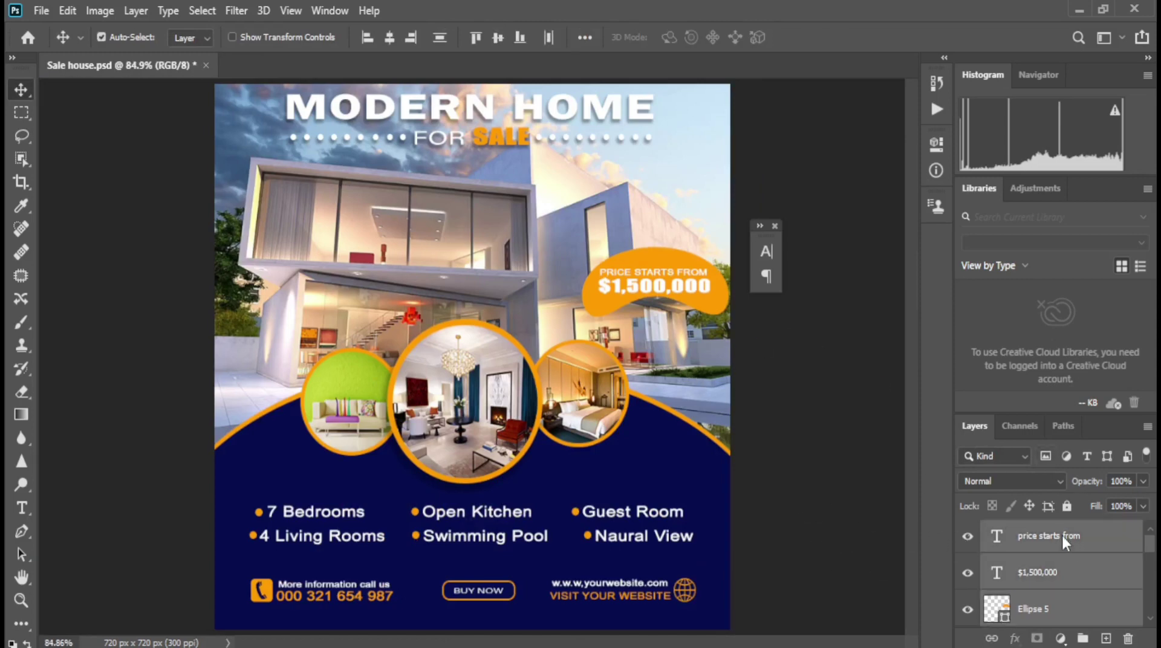
key(shift+Left)
key(shift+Left)
key(shift+Left)
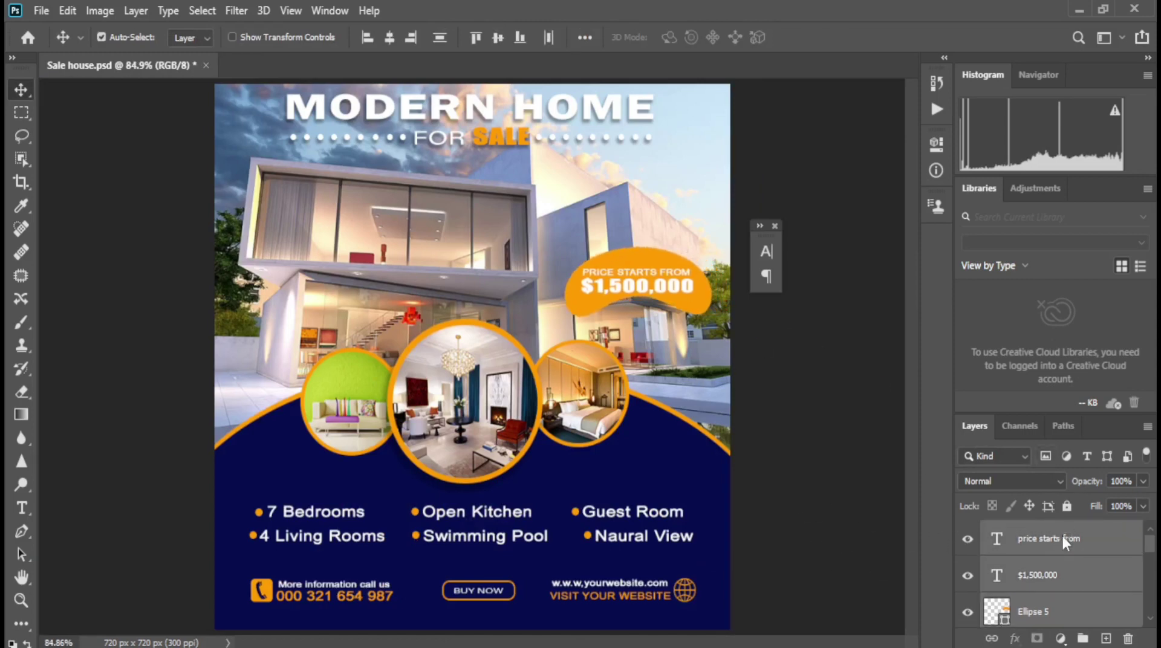
key(shift+Up)
key(shift+Left)
key(shift+Left)
key(shift+Up)
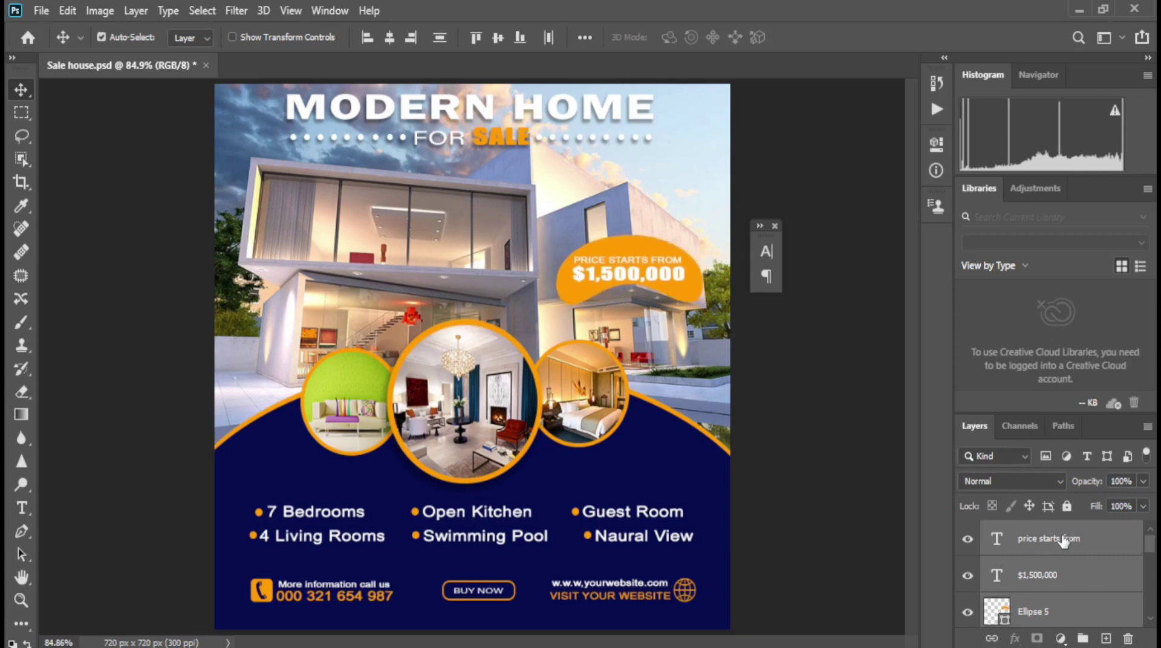
click(1091, 616)
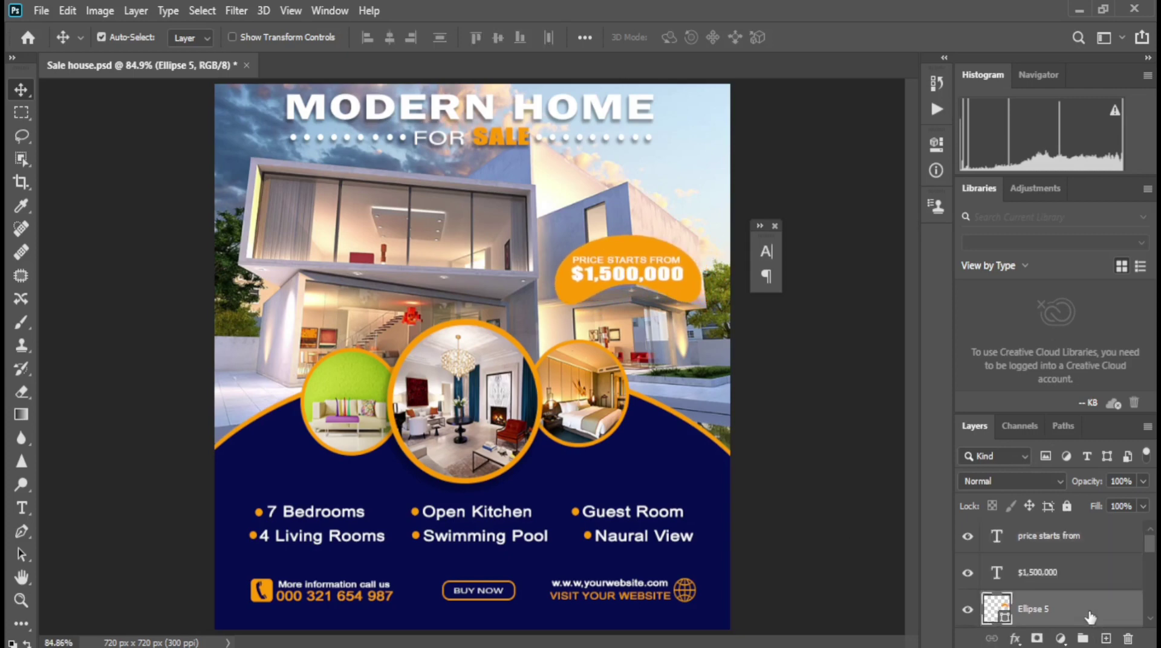
Step: Set the Ellipse 5 badge layer to 96% opacity and about 65% fill
click(1144, 482)
click(1103, 502)
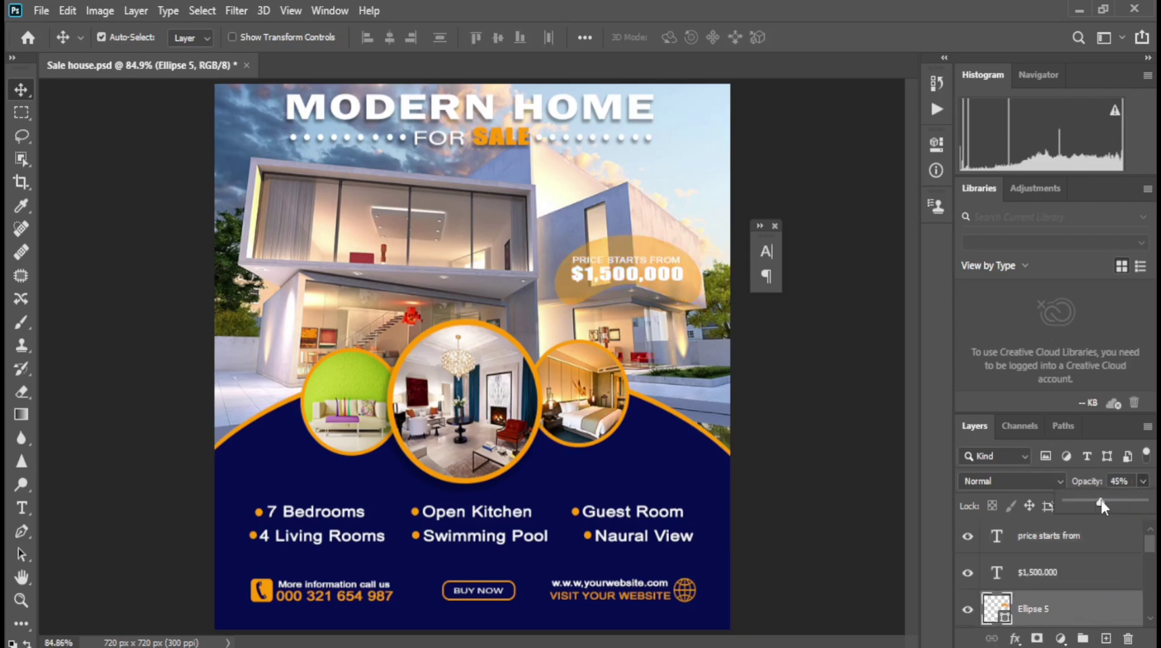
drag(1112, 498, 1116, 526)
click(1144, 506)
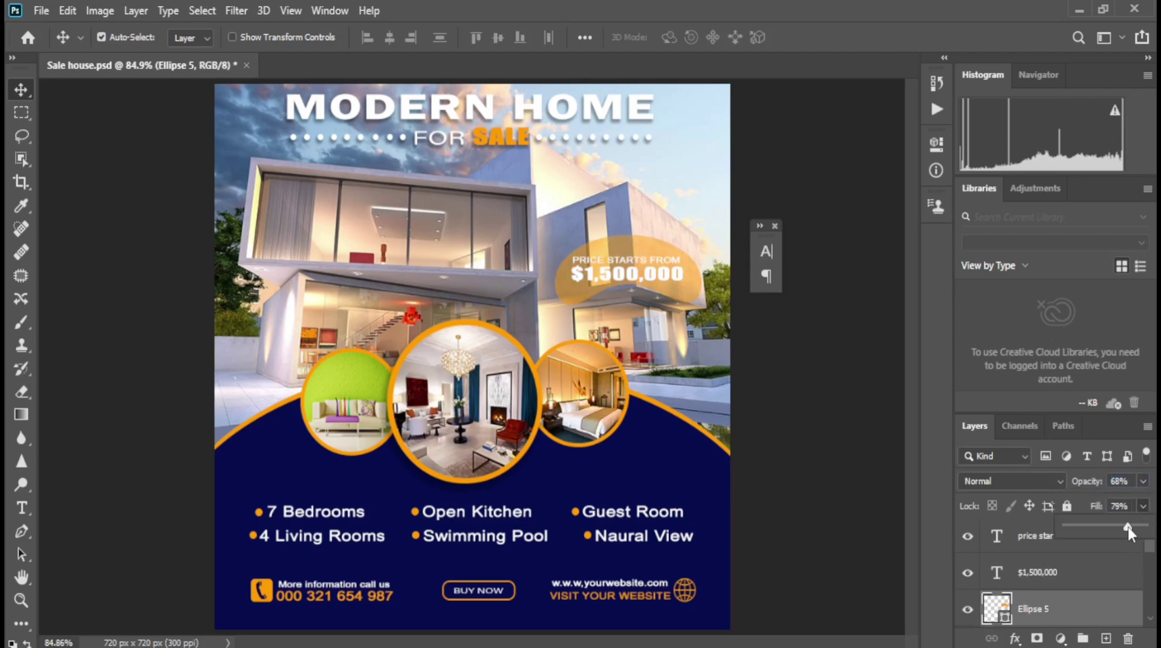
click(1143, 481)
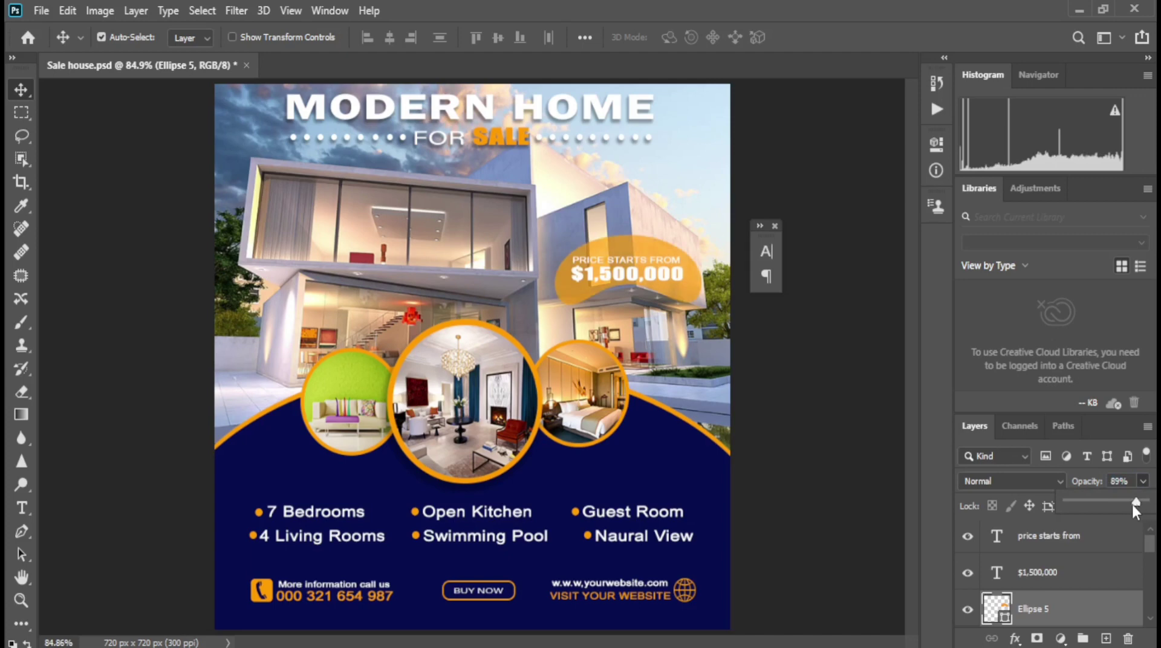
drag(1145, 502, 1116, 525)
click(1144, 506)
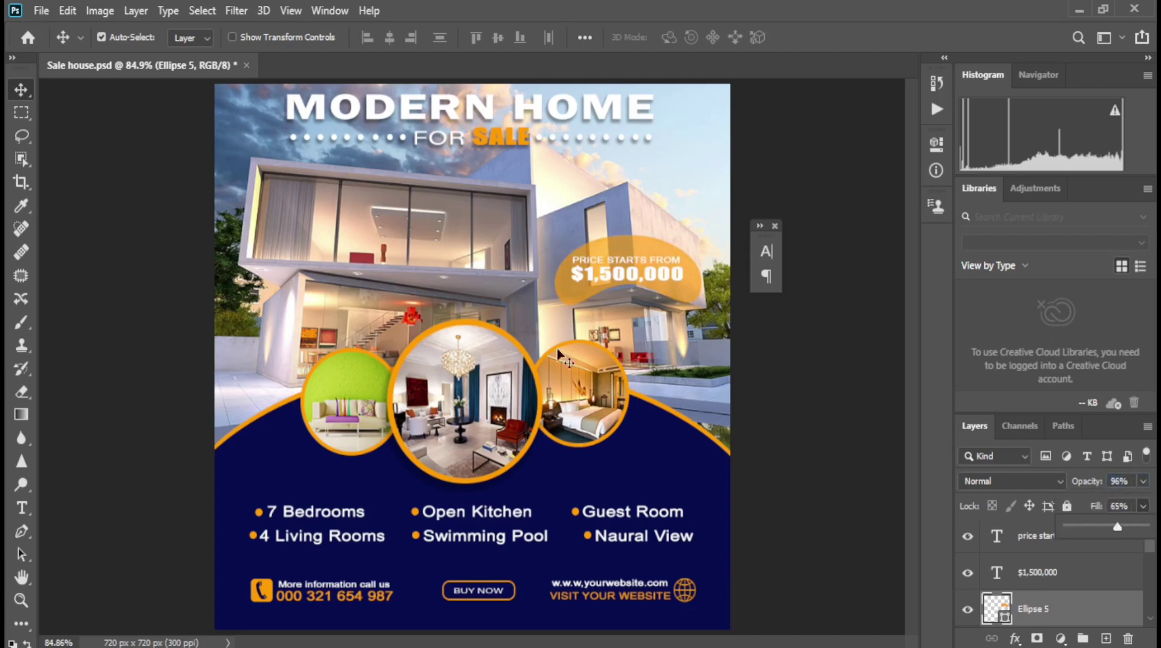